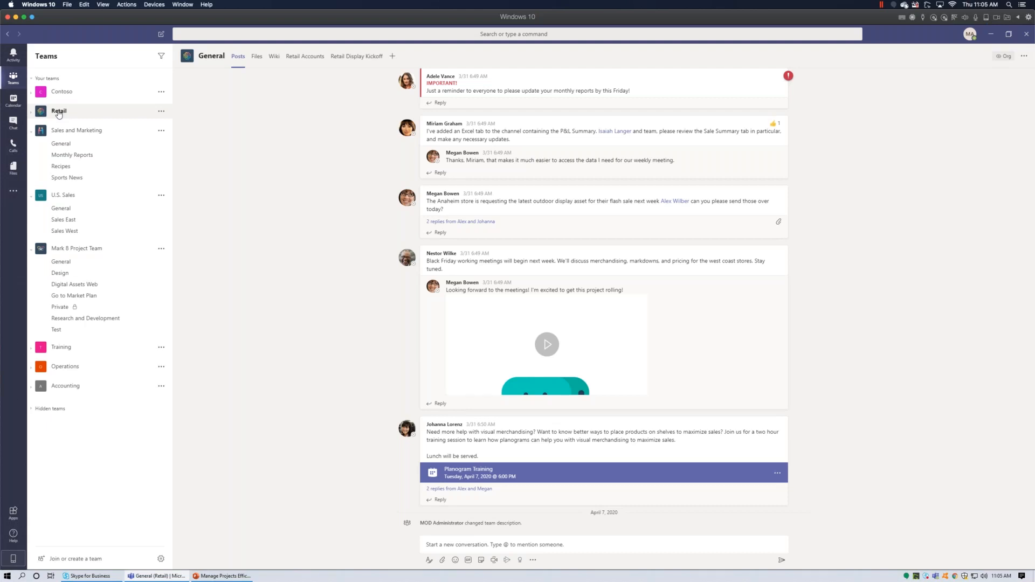
Open the Mark 8 Project Plan board in the Research and Development channel.
left_click(84, 318)
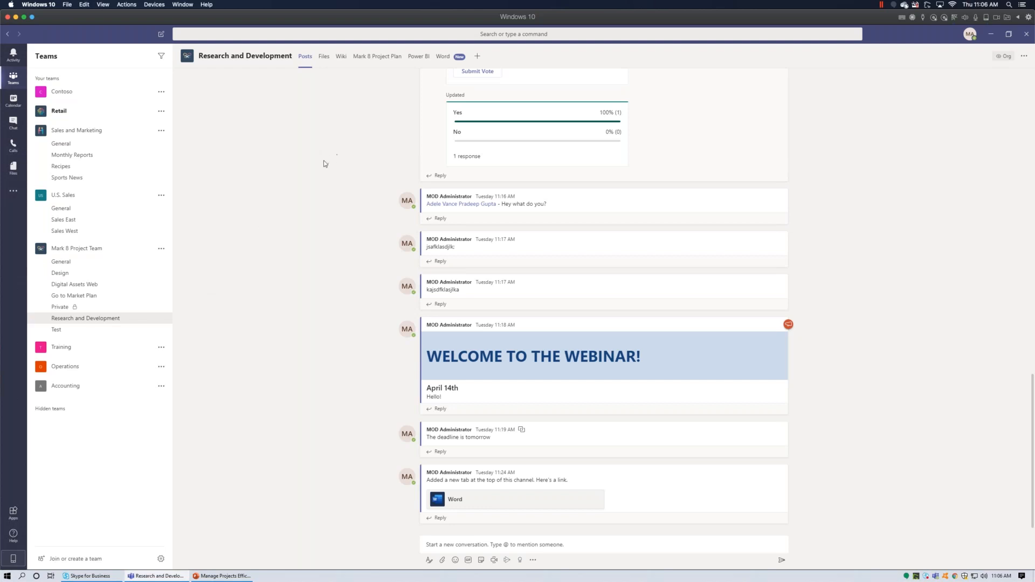
left_click(378, 60)
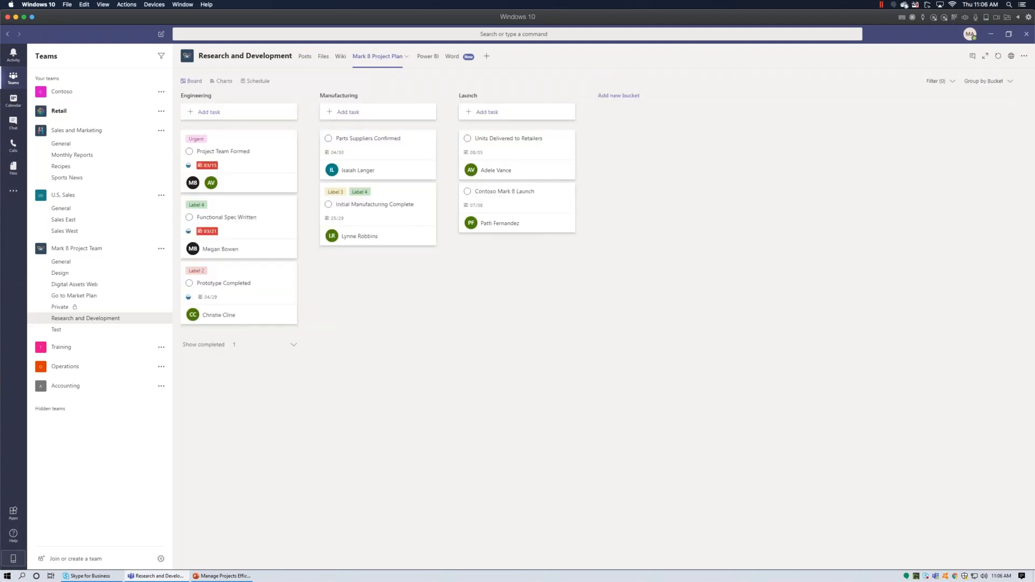
left_click(486, 57)
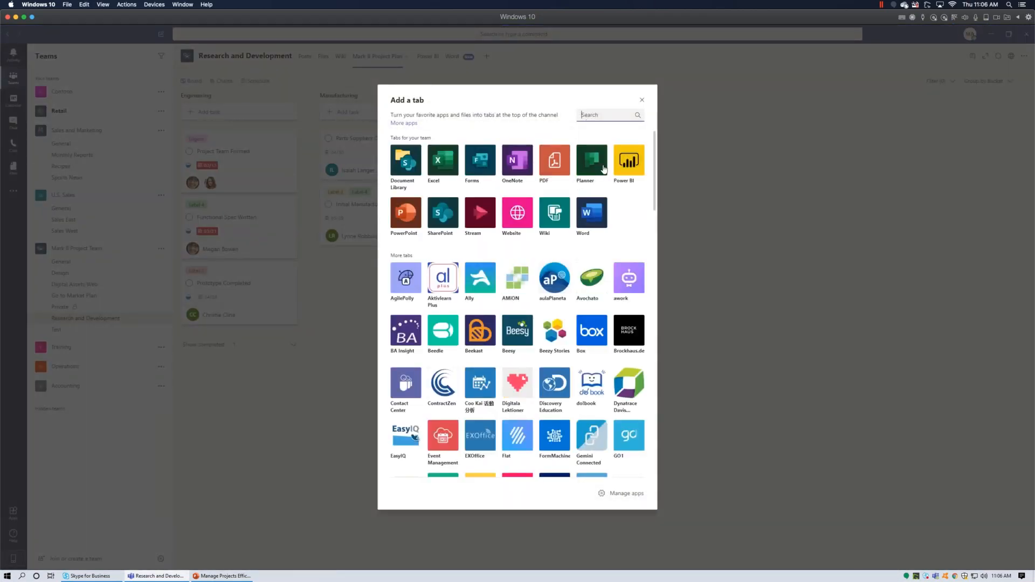
left_click(642, 101)
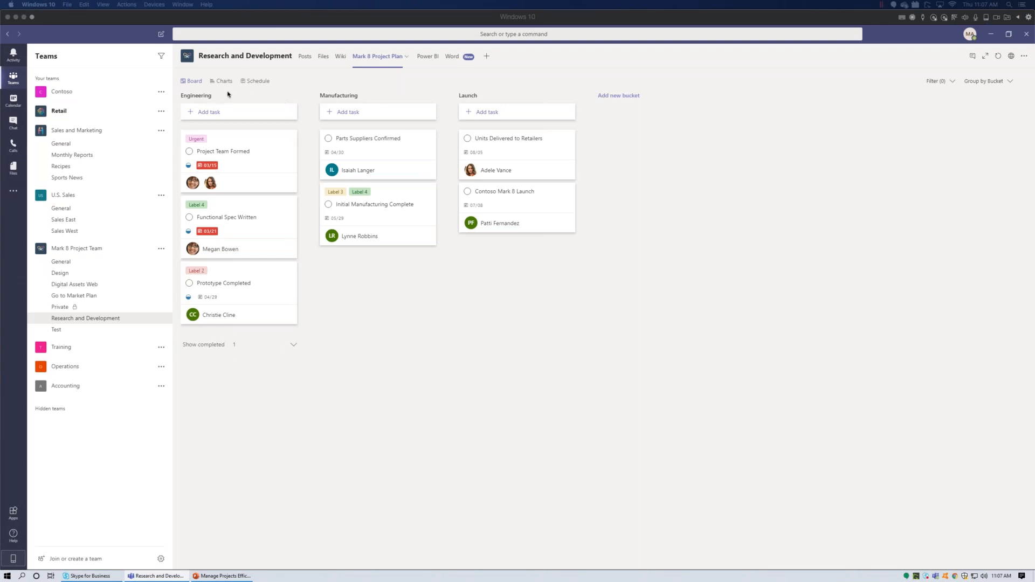
left_click(202, 97)
left_click(203, 97)
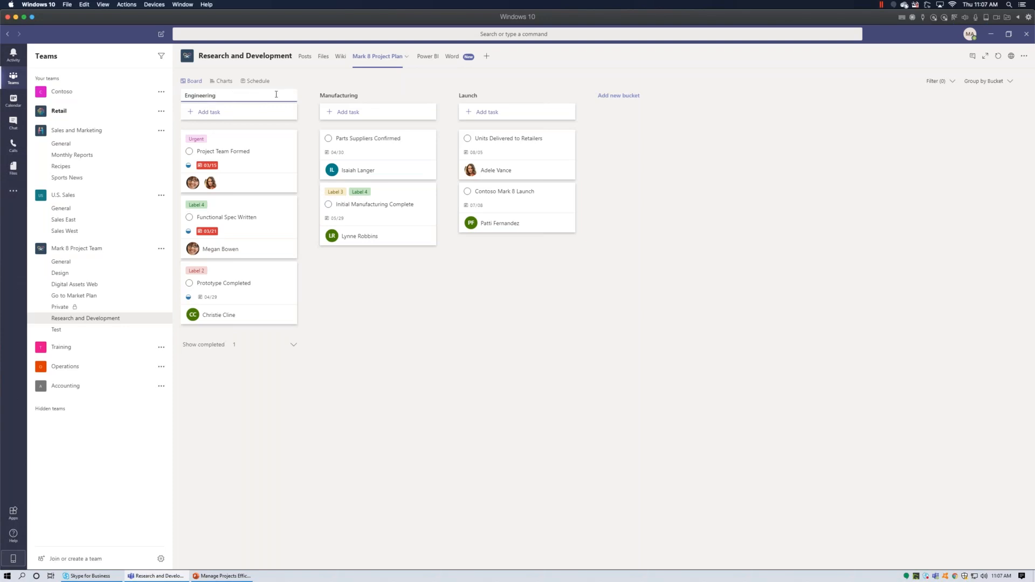
left_click(326, 97)
left_click(496, 95)
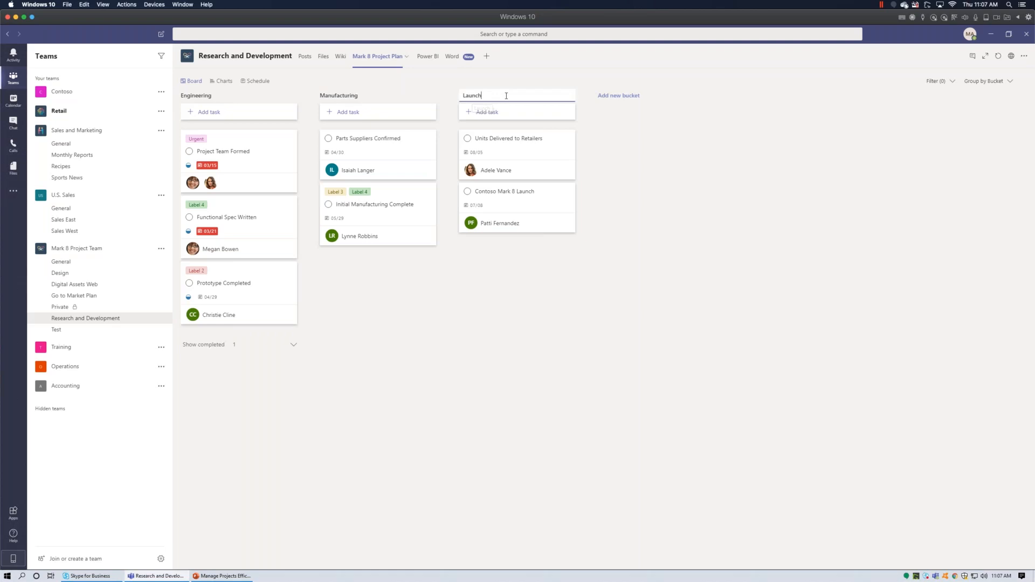
left_click(609, 185)
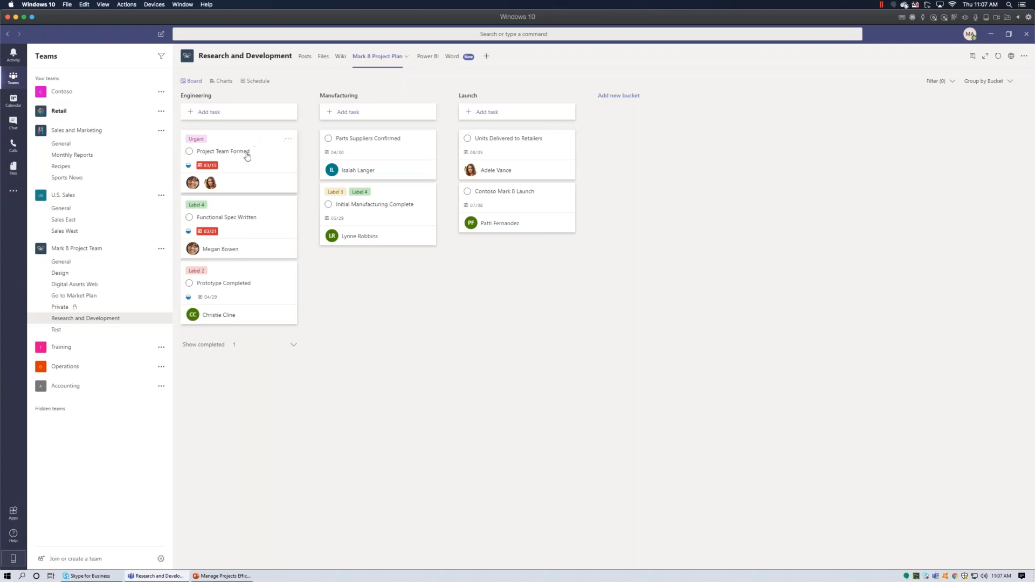
Add a 'Specs approved' checklist item to the Functional Spec Written task.
left_click(249, 219)
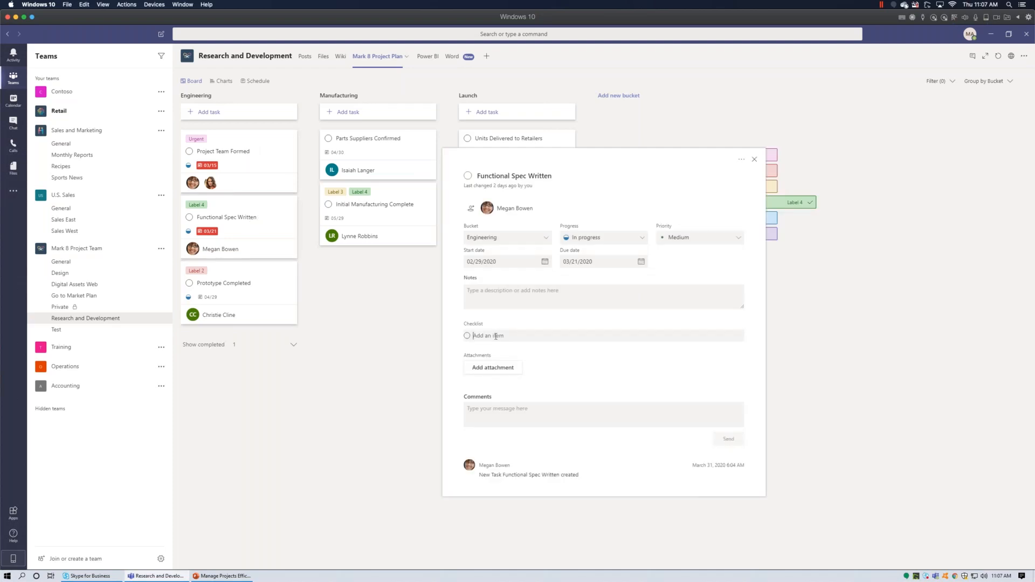
left_click(496, 336)
type("Specs approved")
key("Return")
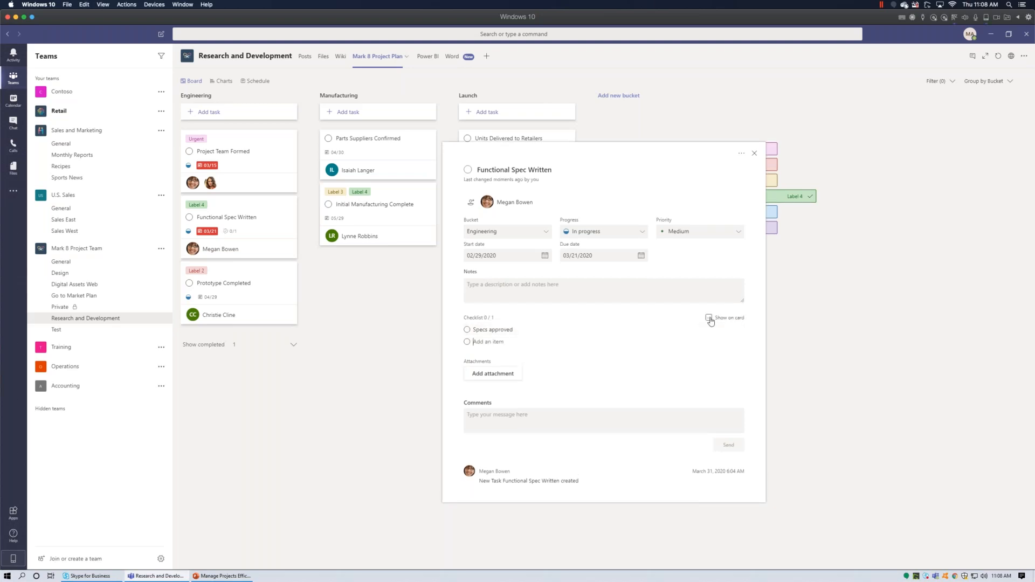
left_click(754, 154)
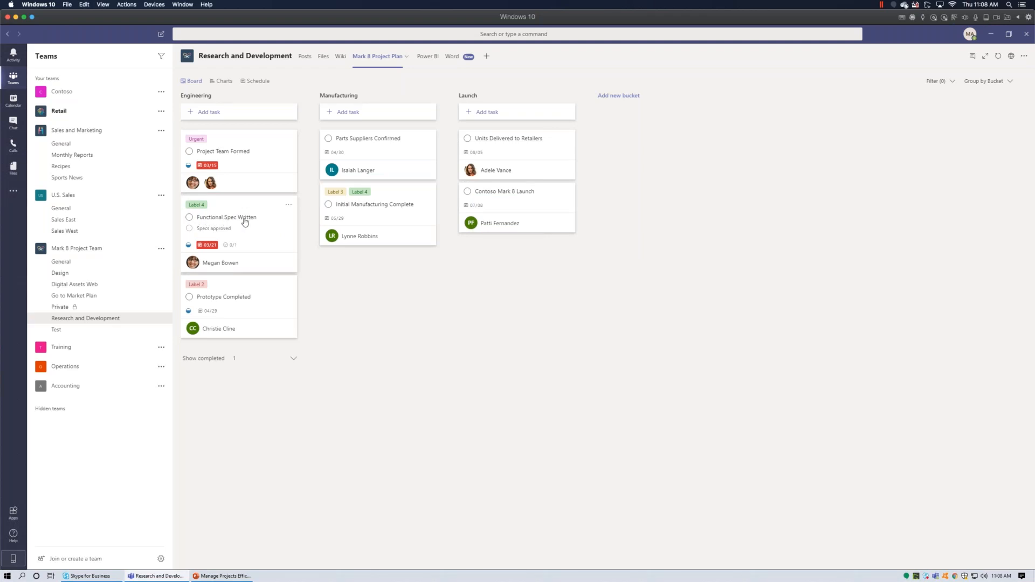
Tick Specs approved, mark Functional Spec Written Completed, and show completed Engineering tasks.
left_click(203, 232)
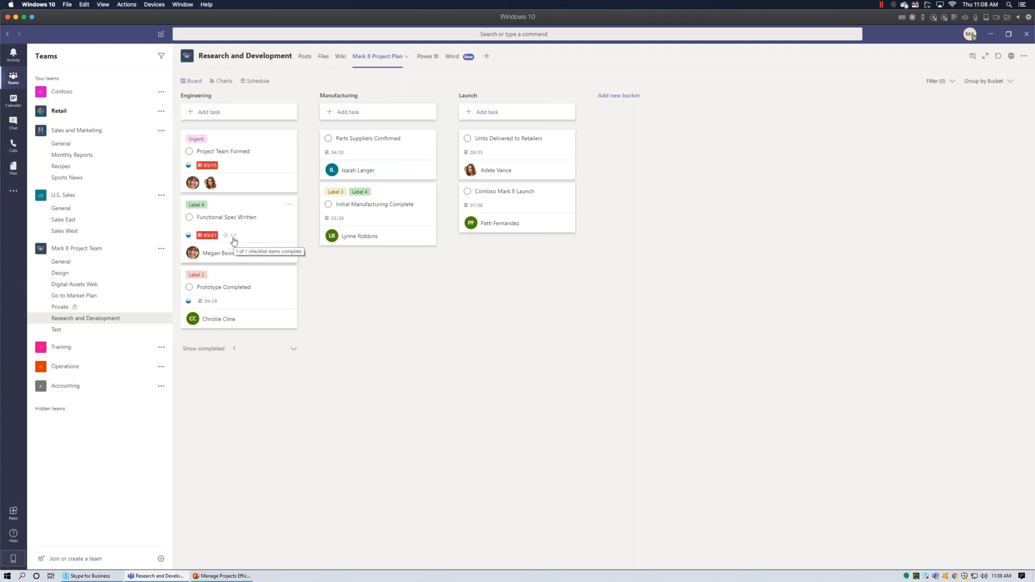
left_click(290, 206)
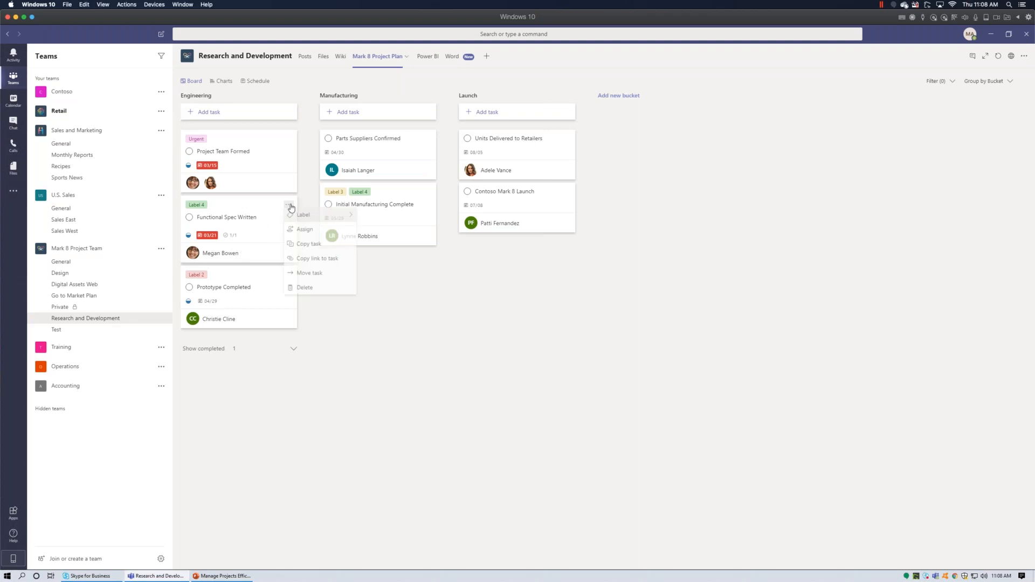
left_click(229, 217)
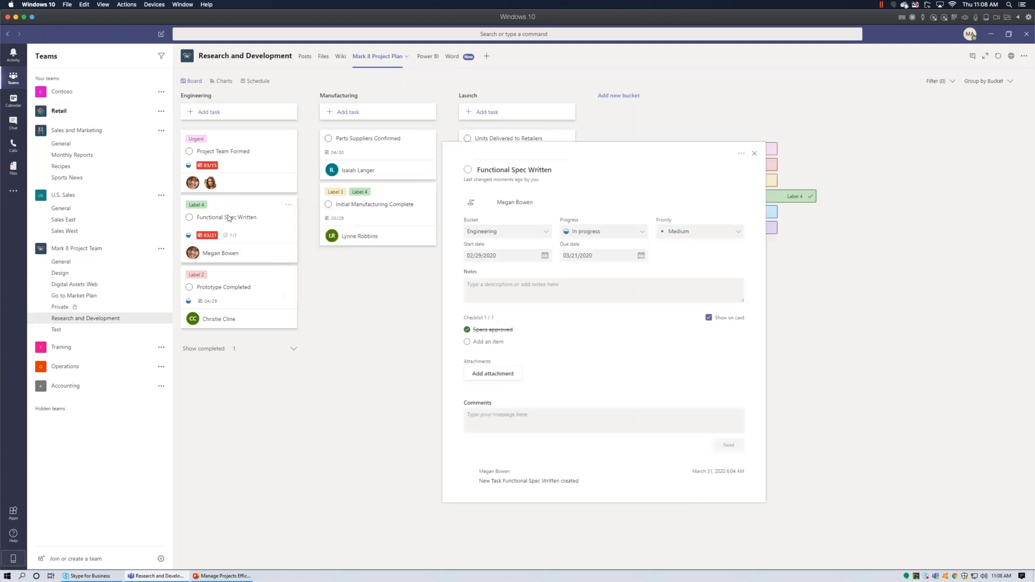
left_click(631, 232)
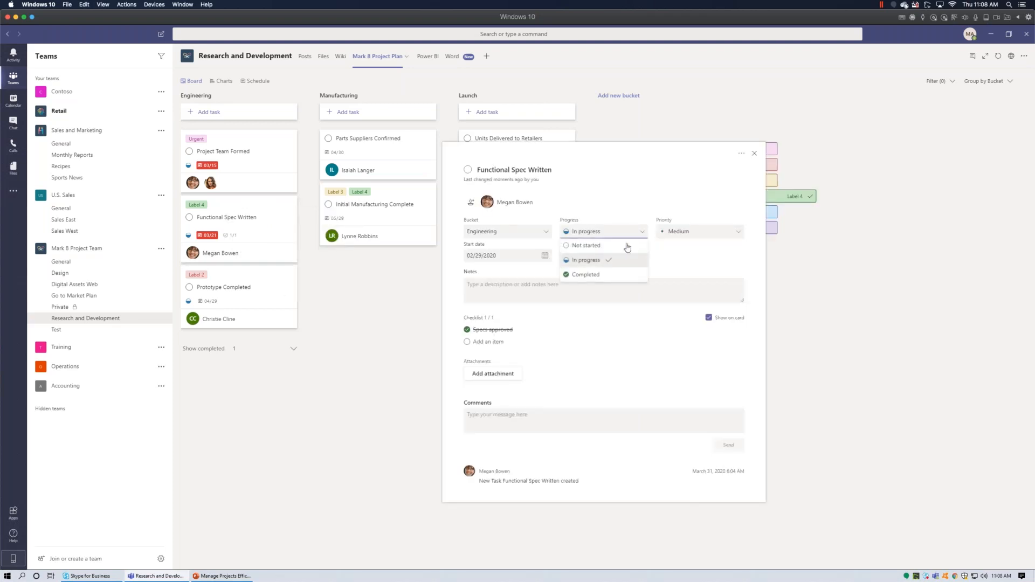
left_click(621, 275)
left_click(754, 153)
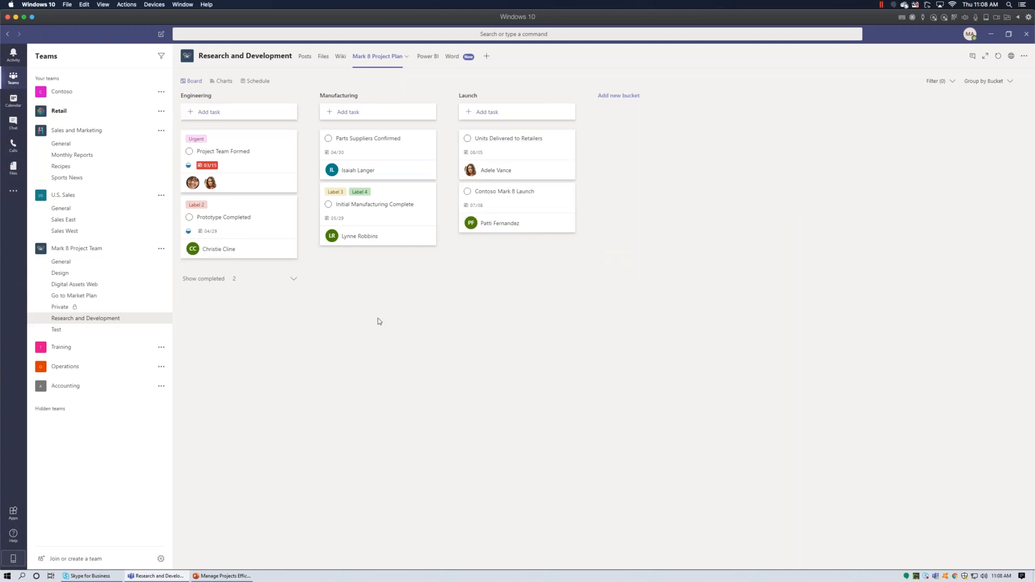
left_click(294, 279)
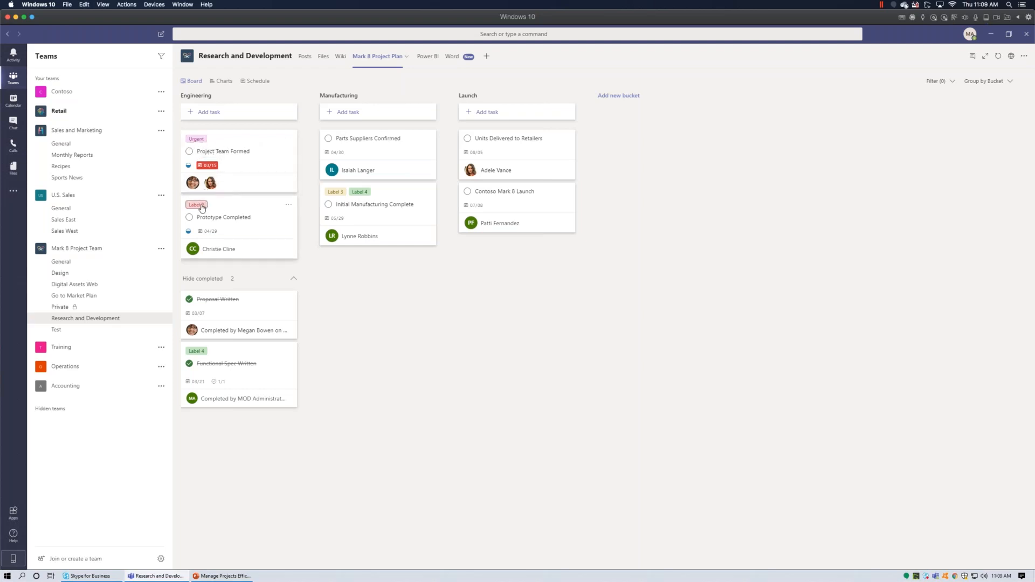
left_click(288, 206)
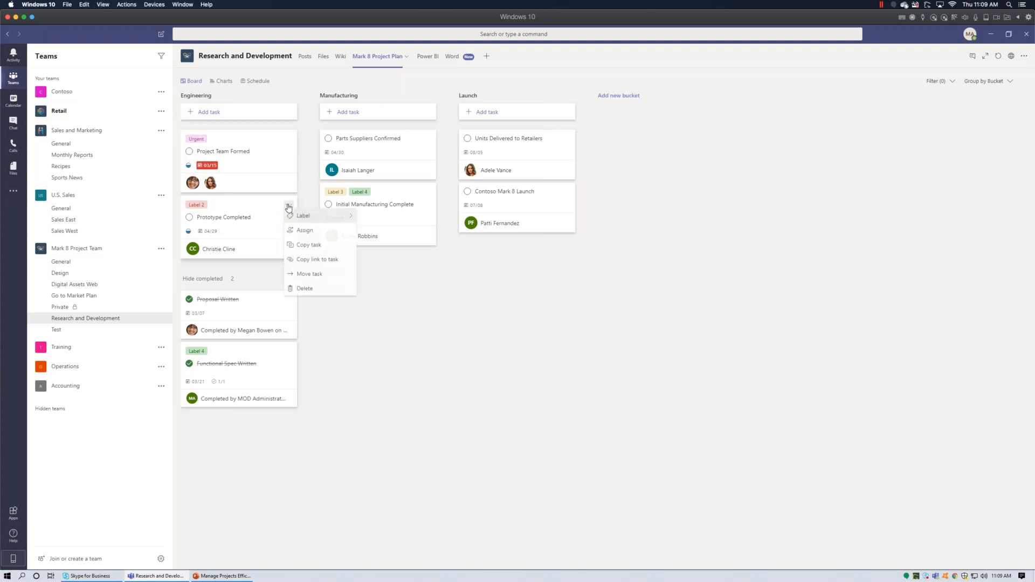
mouse_move(314, 216)
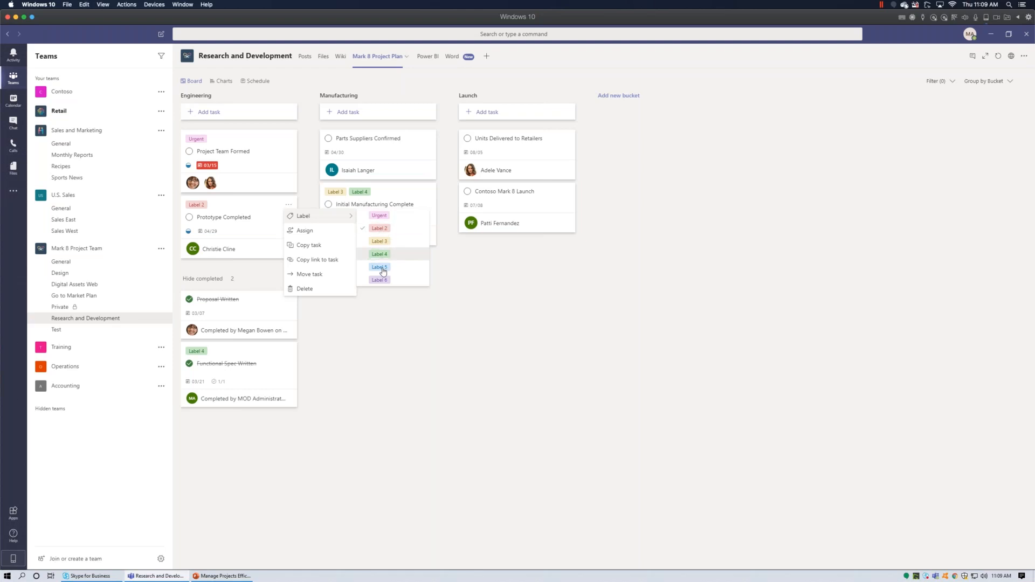
left_click(379, 228)
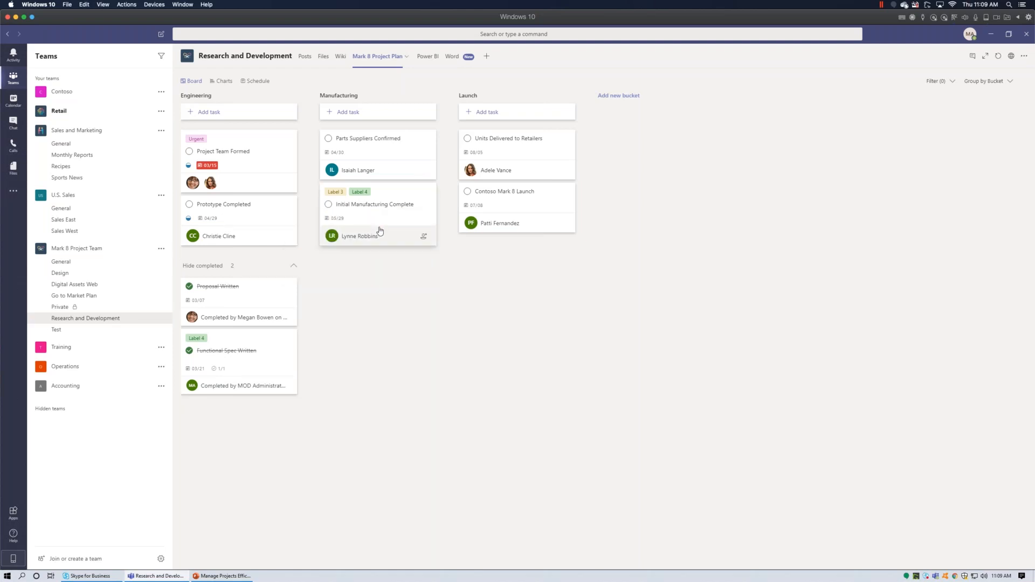
left_click(288, 207)
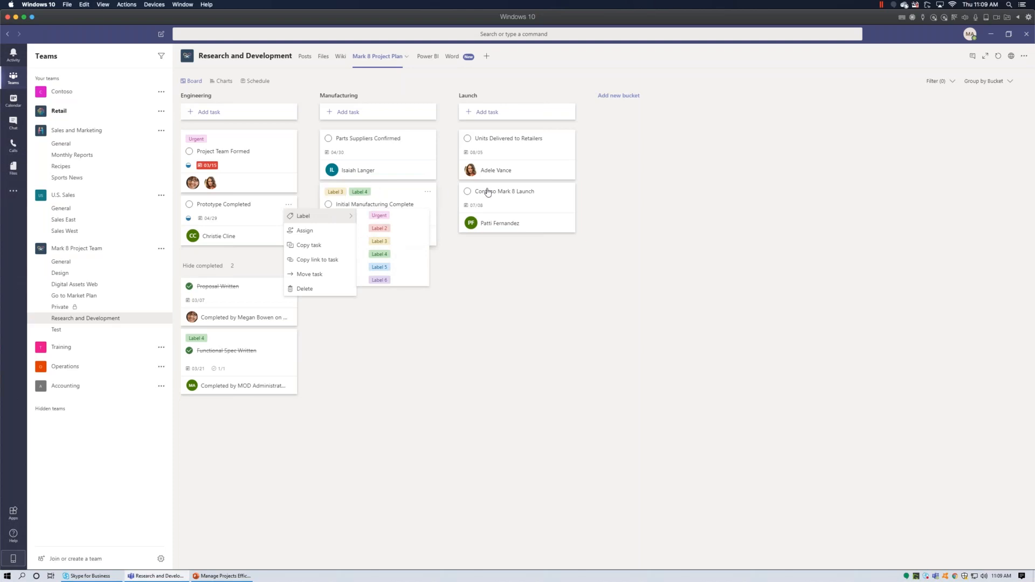
left_click(380, 228)
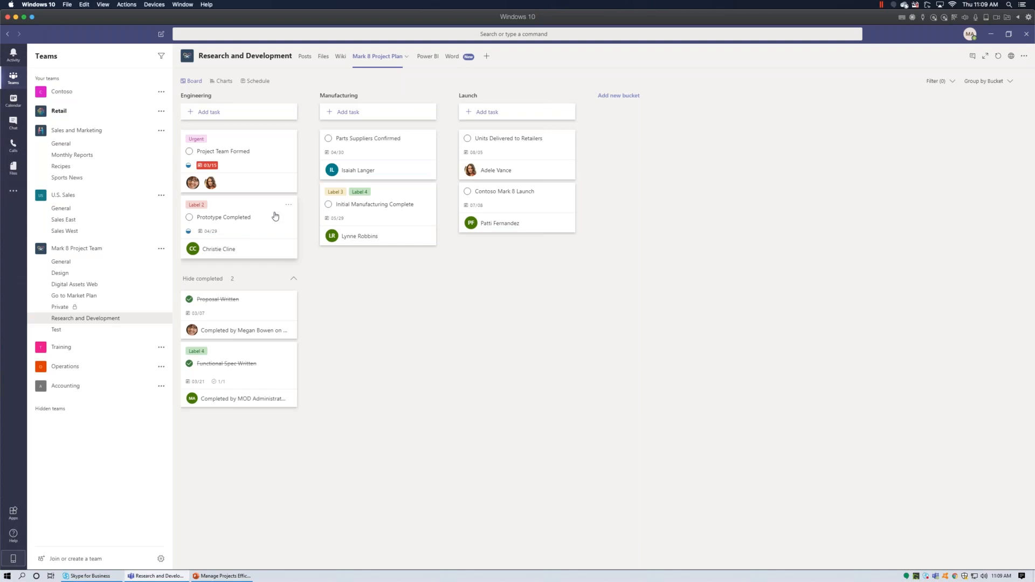
left_click(632, 97)
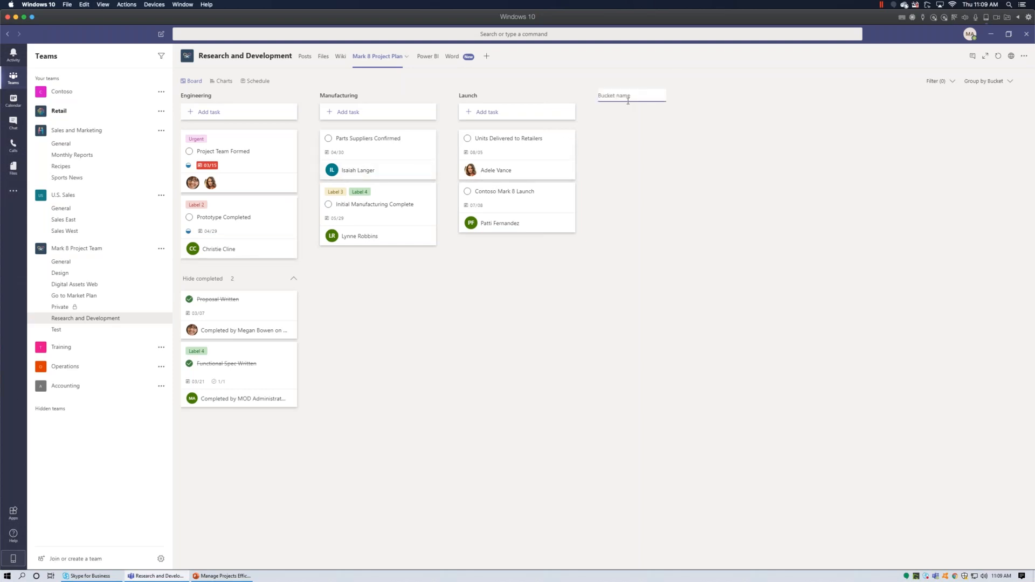
Create a Finish Line bucket containing a new task named Celebrate.
type("Finish Line")
key("Return")
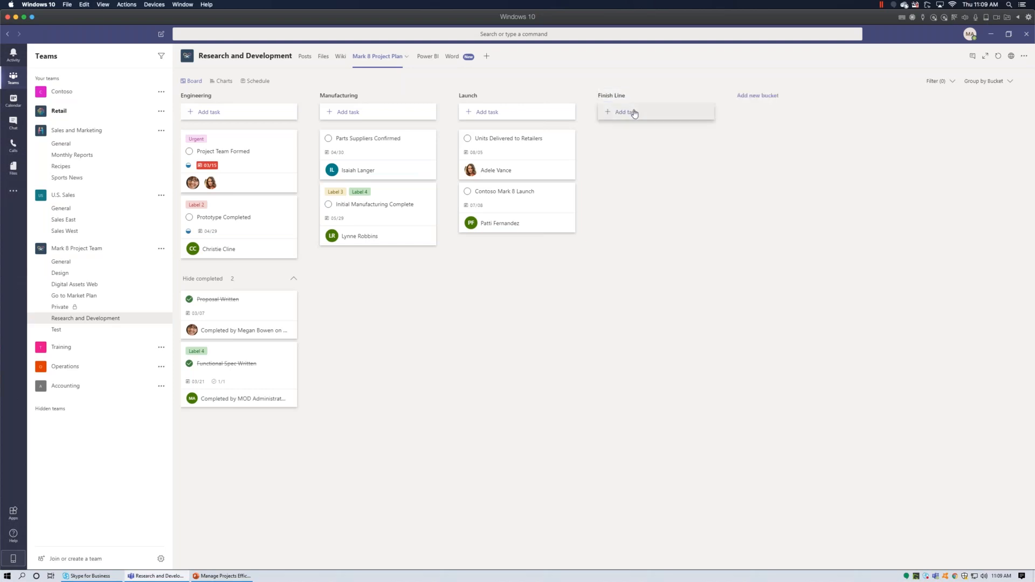
left_click(634, 113)
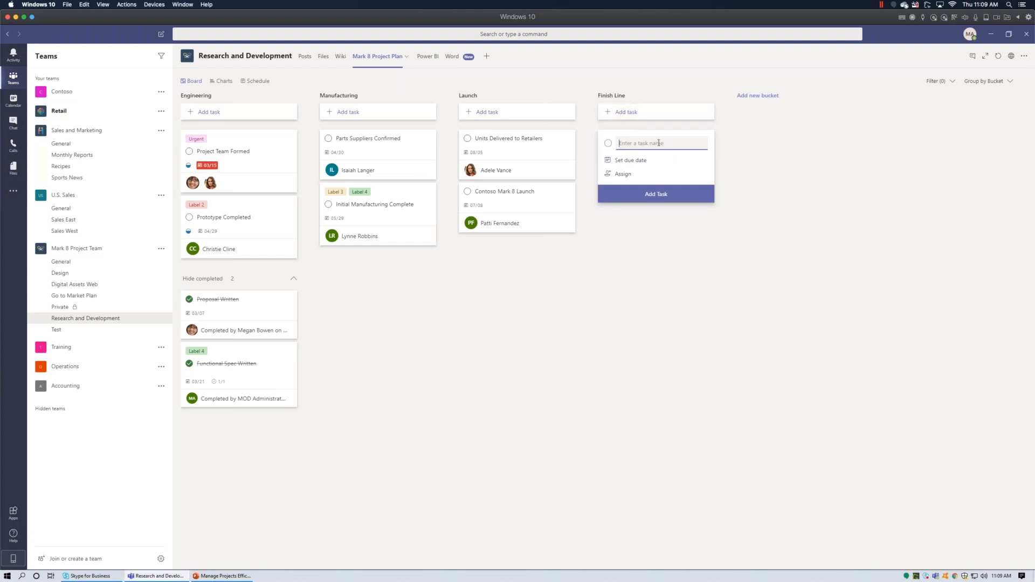
type("Celebrate")
left_click(666, 194)
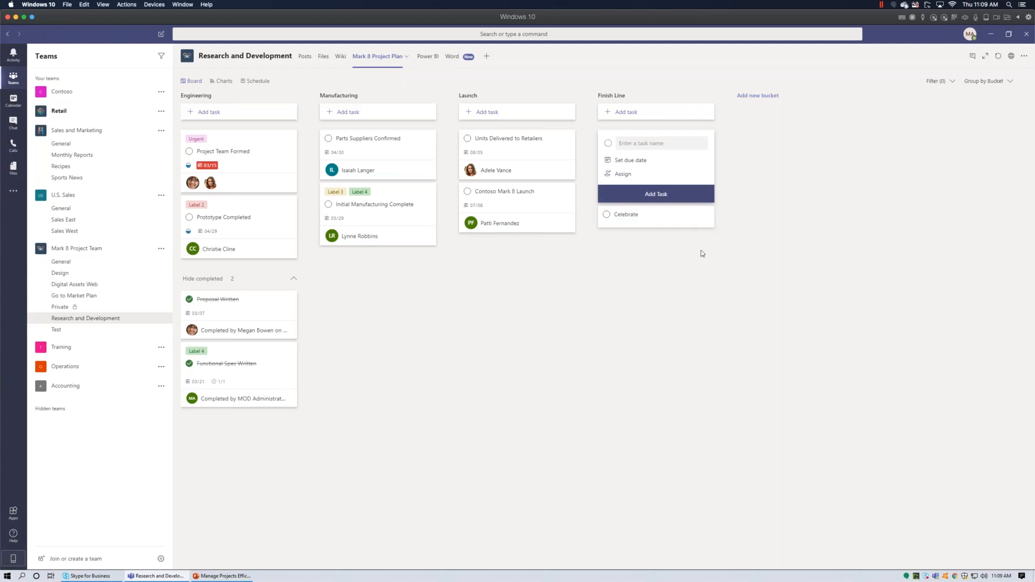
Give Celebrate checklist items Book restaurant and Get catering, shown on its card.
left_click(642, 217)
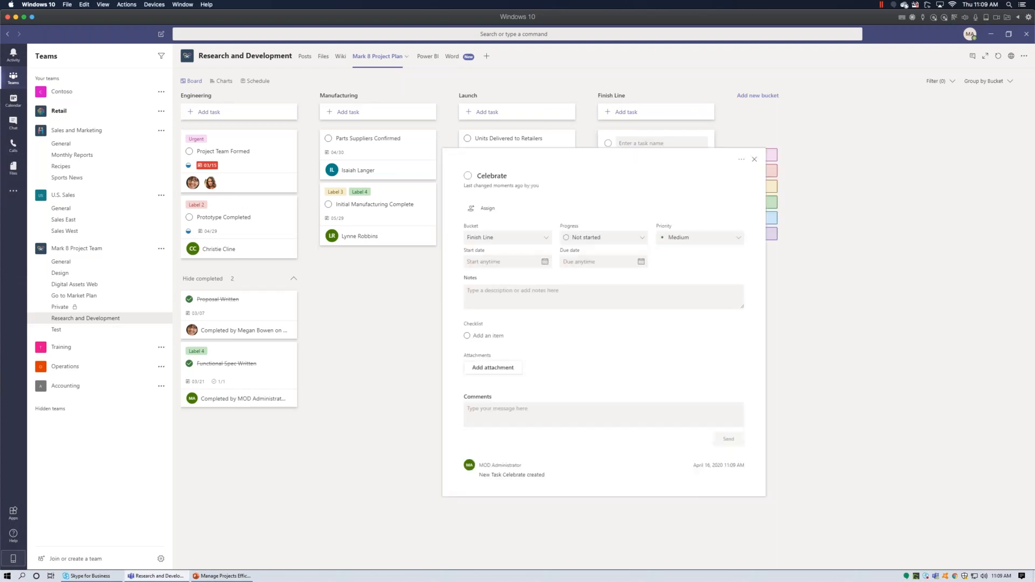
left_click(497, 336)
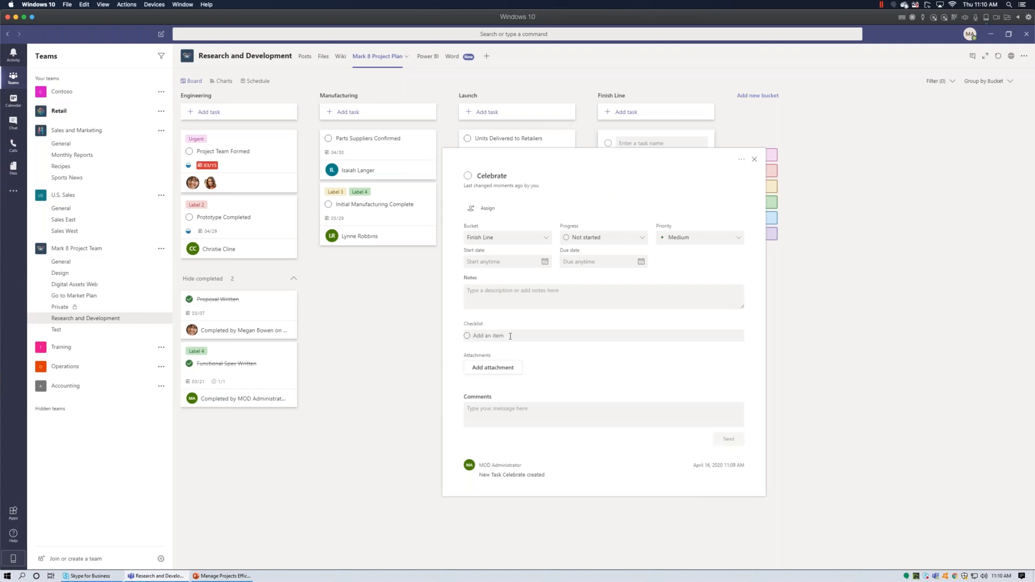
type("Book restaurant")
key("Return")
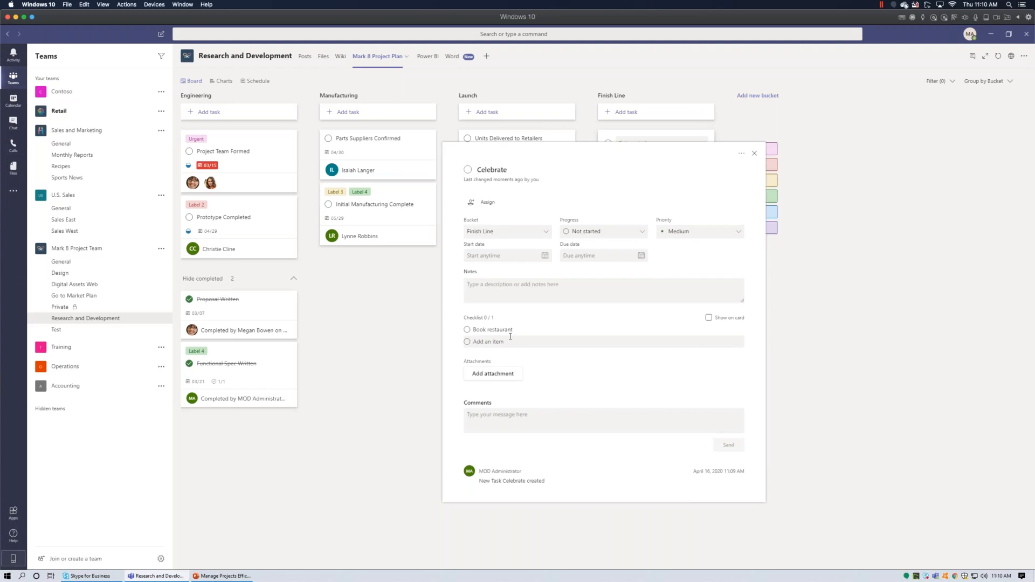
type("Get o")
type("atering")
key("Return")
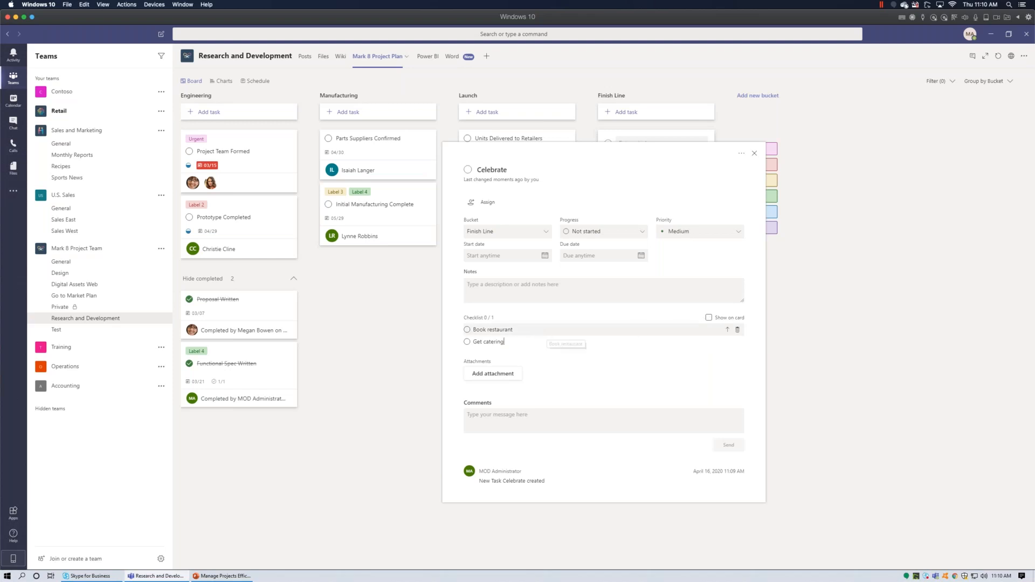
left_click(708, 318)
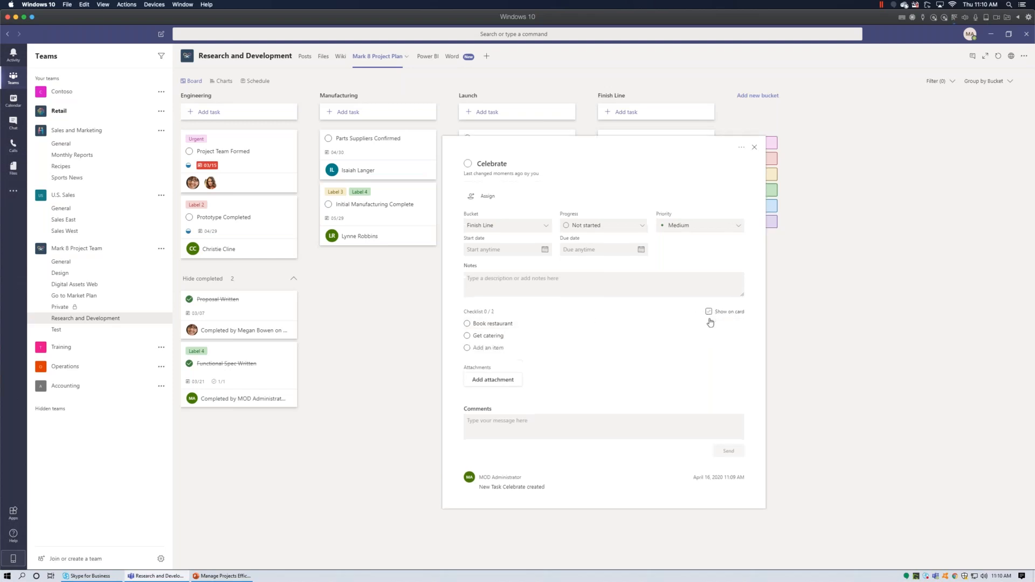
left_click(755, 147)
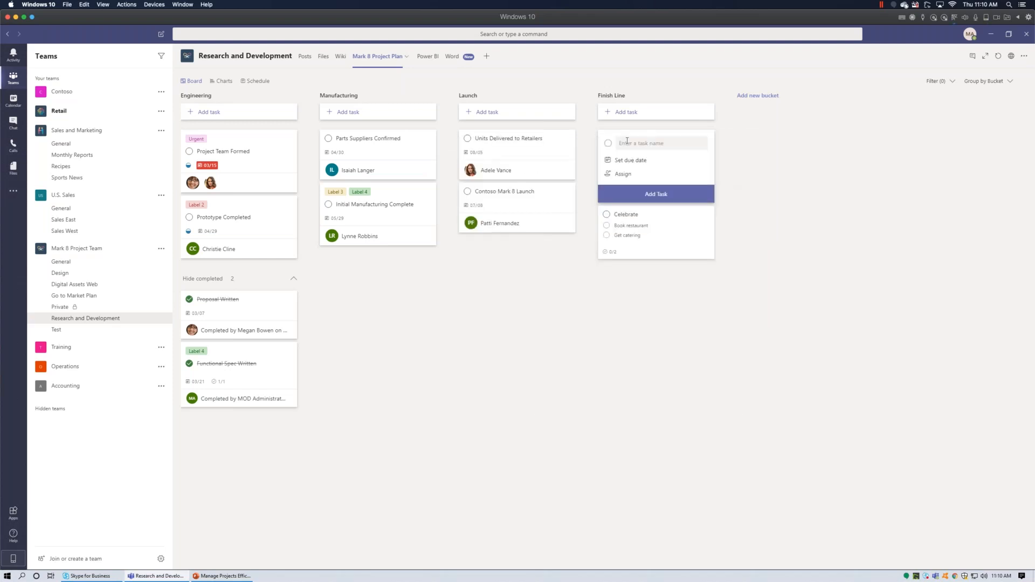
Assign two team members to the Celebrate task.
left_click(634, 219)
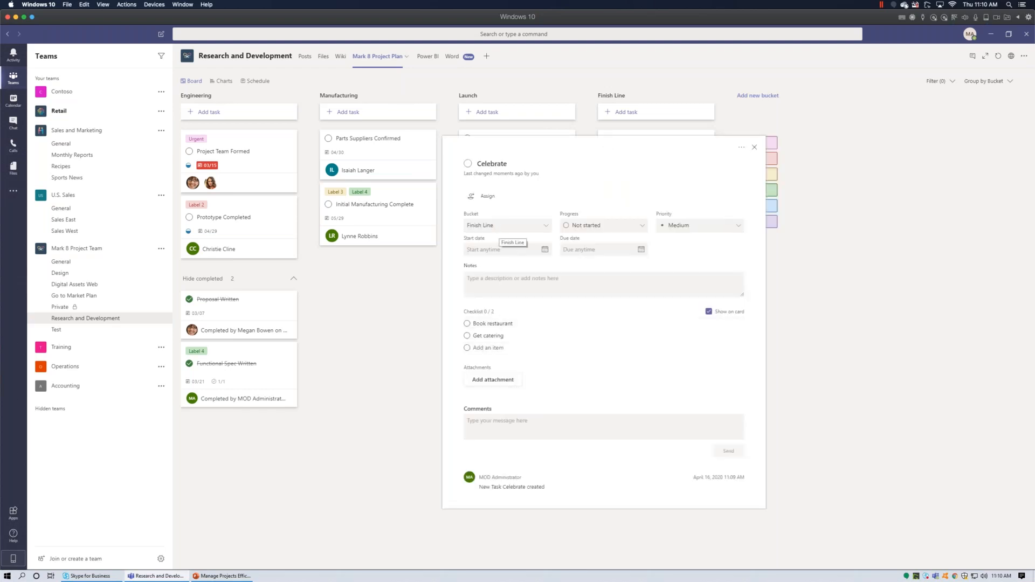
left_click(485, 196)
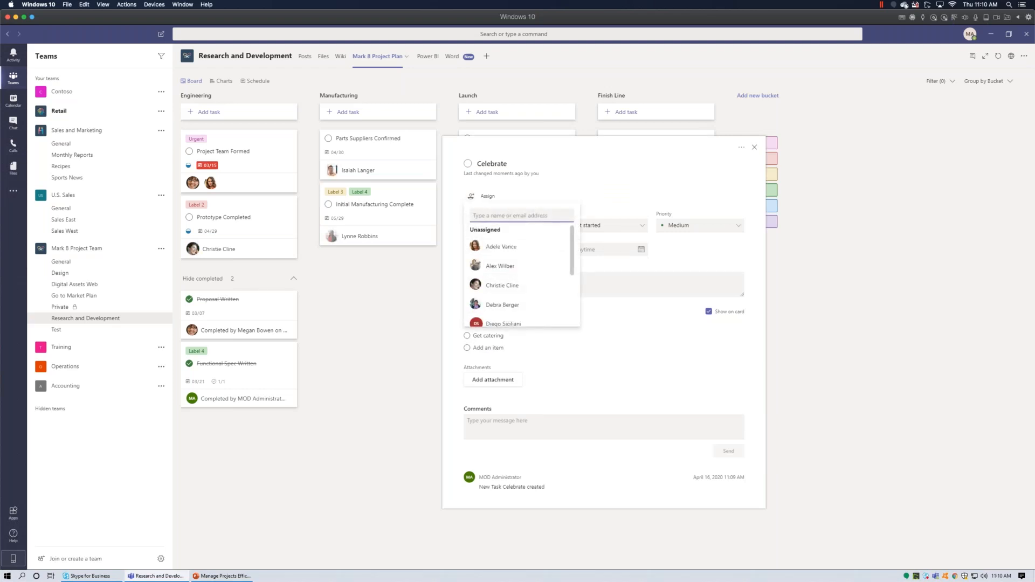
scroll(517, 270, "down", 1)
left_click(513, 276)
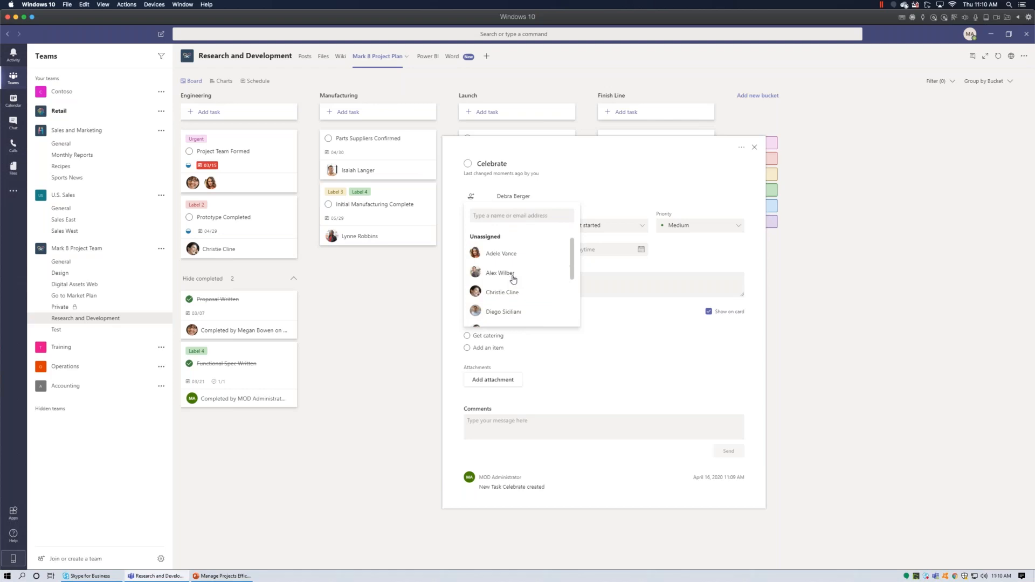
left_click(510, 314)
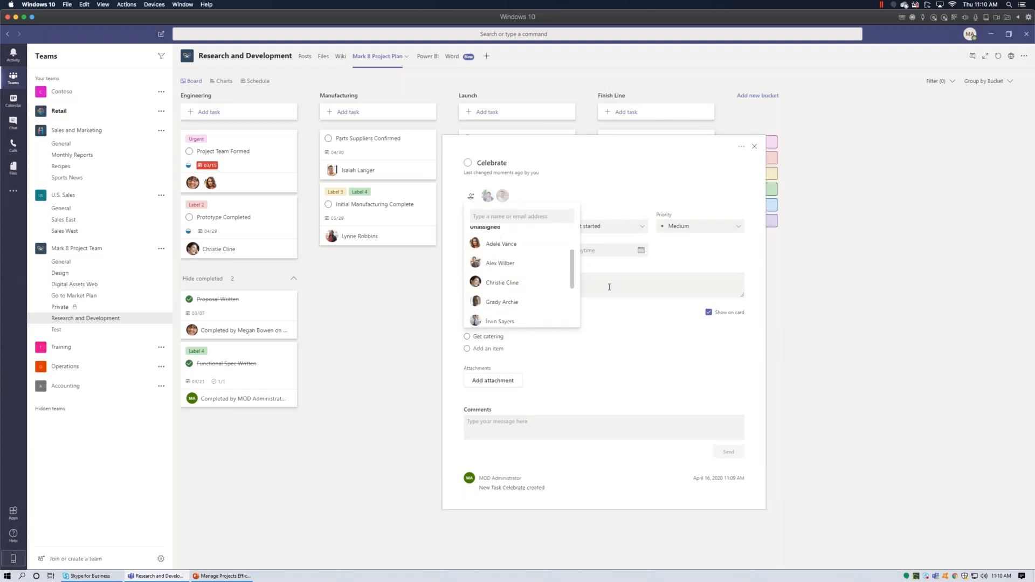
left_click(632, 182)
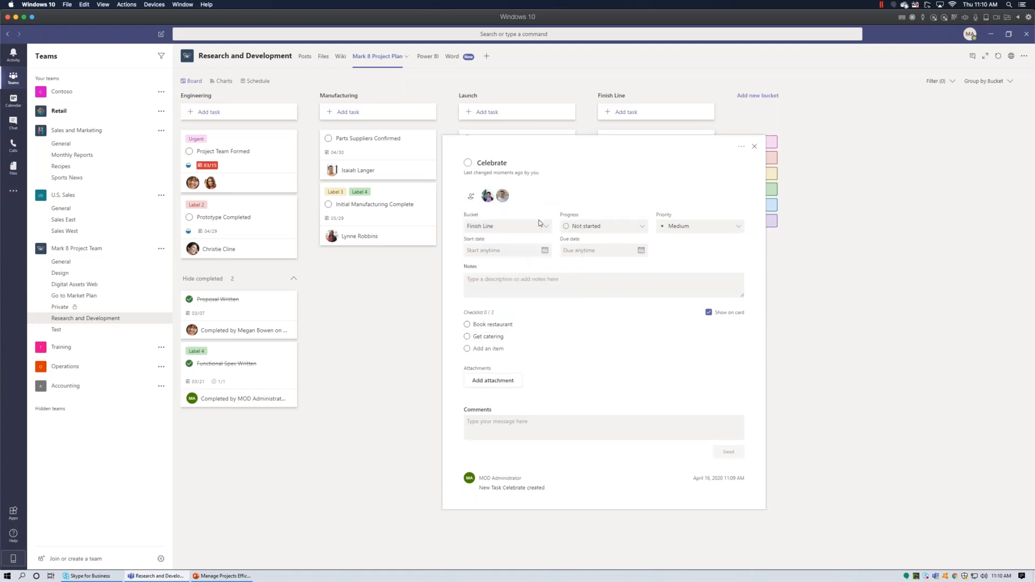
left_click(545, 250)
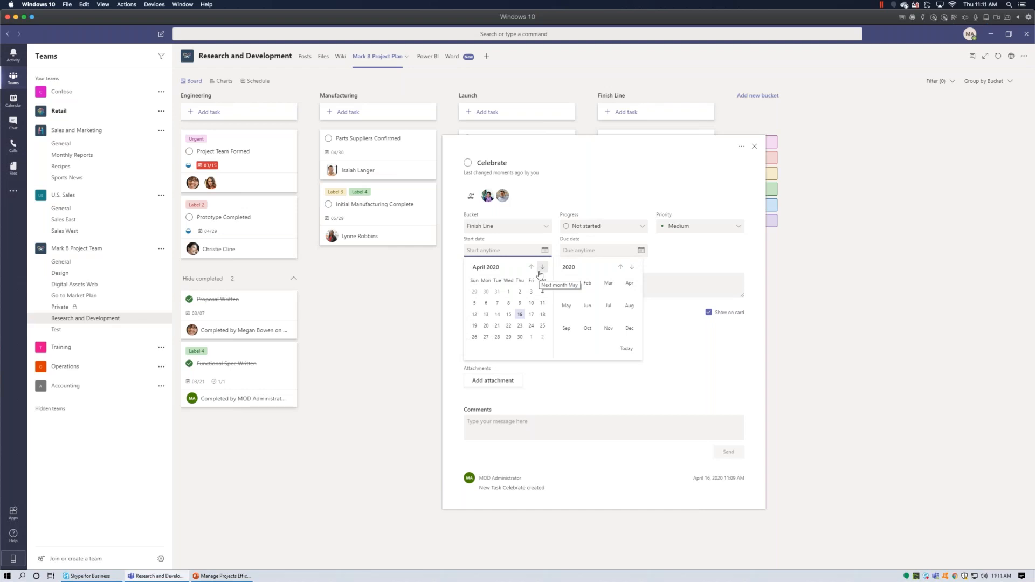
Set the Celebrate task's start date to 07/15/2020.
left_click(755, 146)
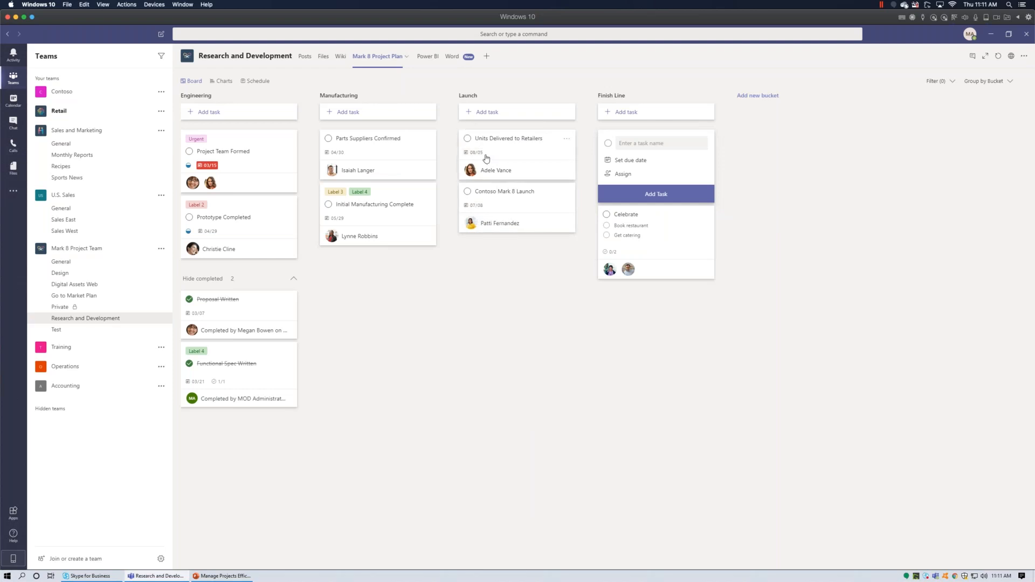
left_click(639, 213)
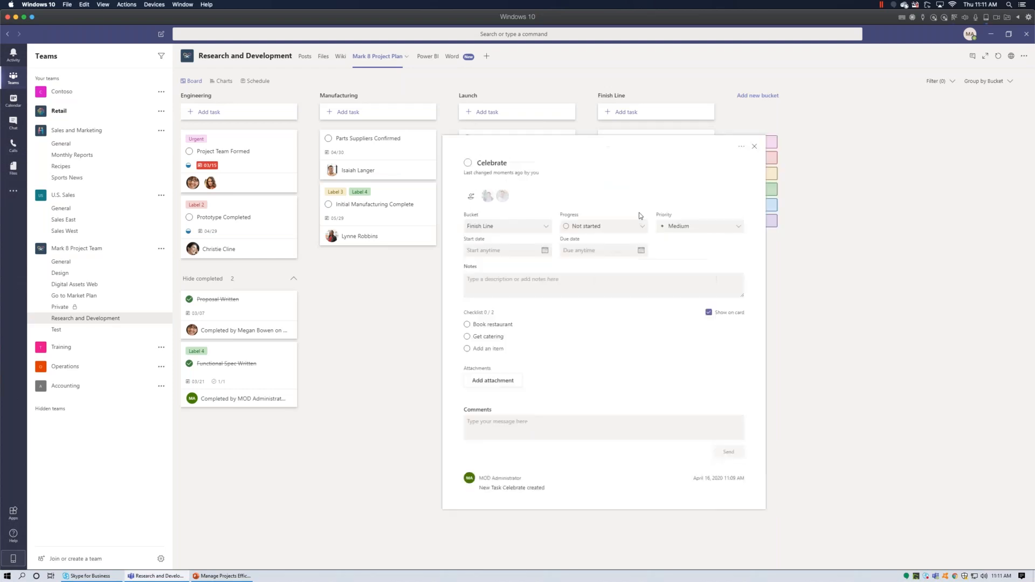
left_click(541, 252)
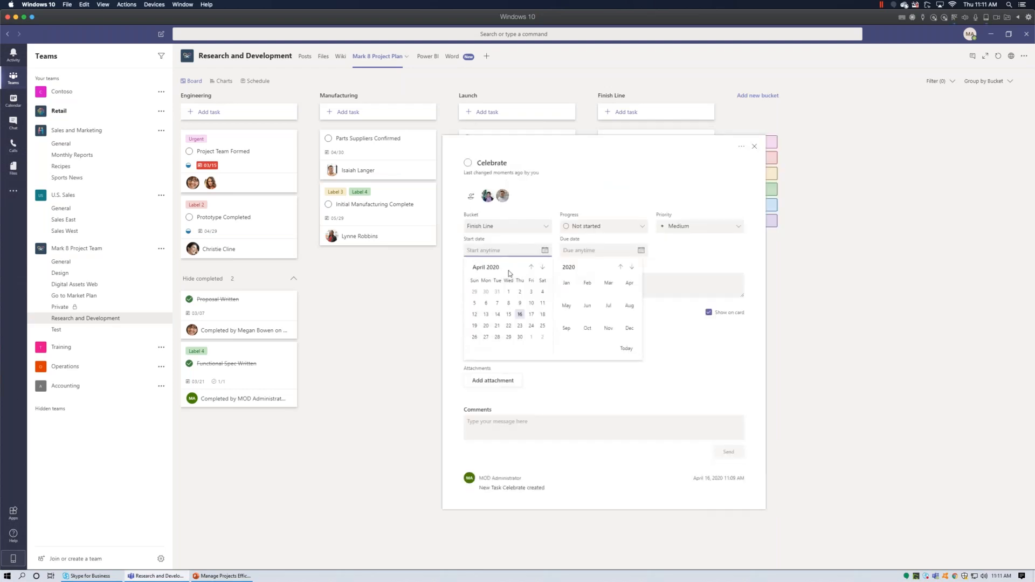
left_click(544, 267)
left_click(544, 267)
left_click(544, 268)
left_click(543, 267)
left_click(531, 267)
left_click(508, 314)
Set the Celebrate task's due date to 08/06/2020.
left_click(641, 250)
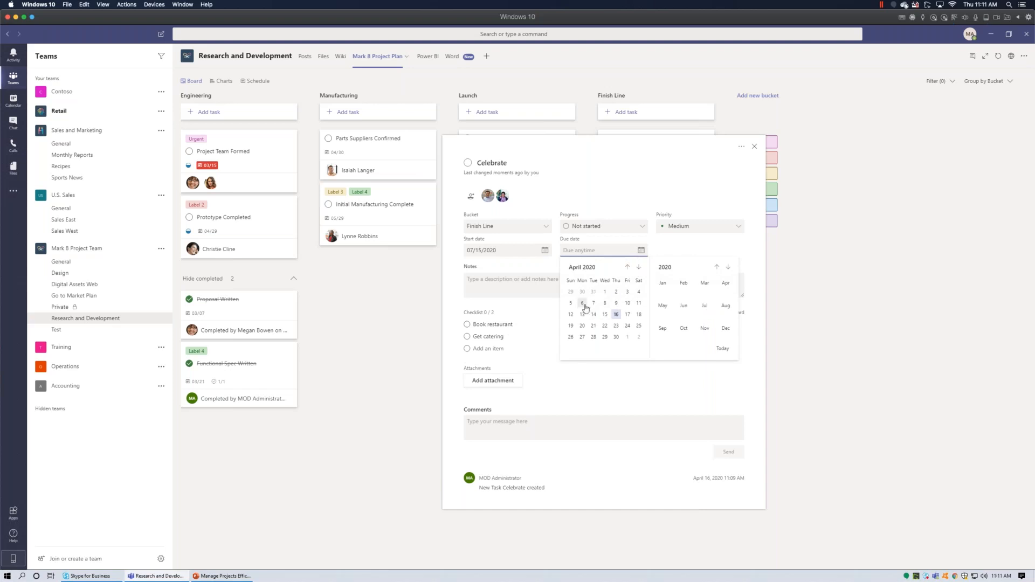
left_click(639, 267)
left_click(638, 267)
left_click(639, 267)
left_click(639, 267)
left_click(637, 268)
left_click(627, 267)
left_click(616, 303)
left_click(642, 350)
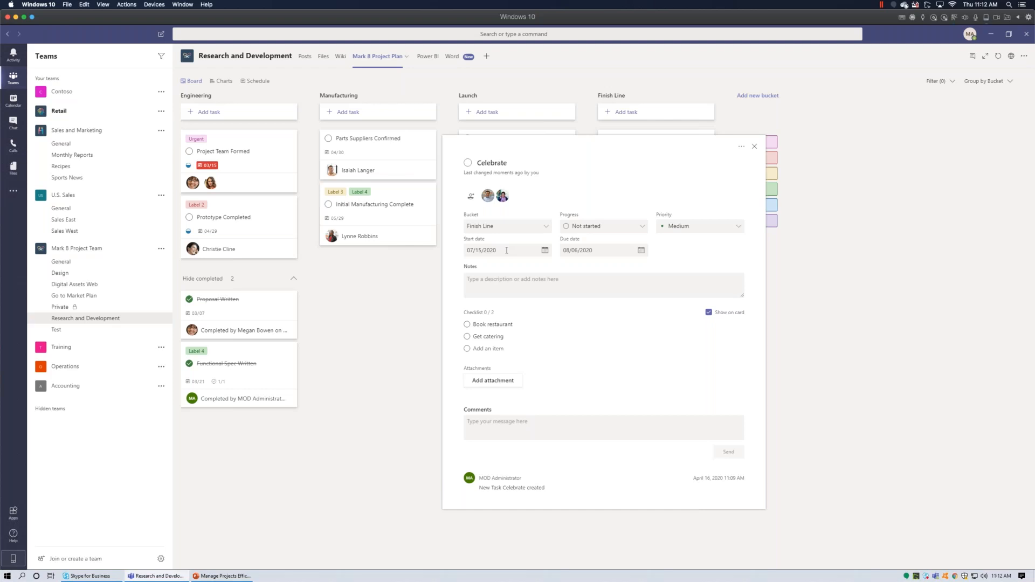
Write 'To celebrate' in the Celebrate task's Notes box.
left_click(521, 283)
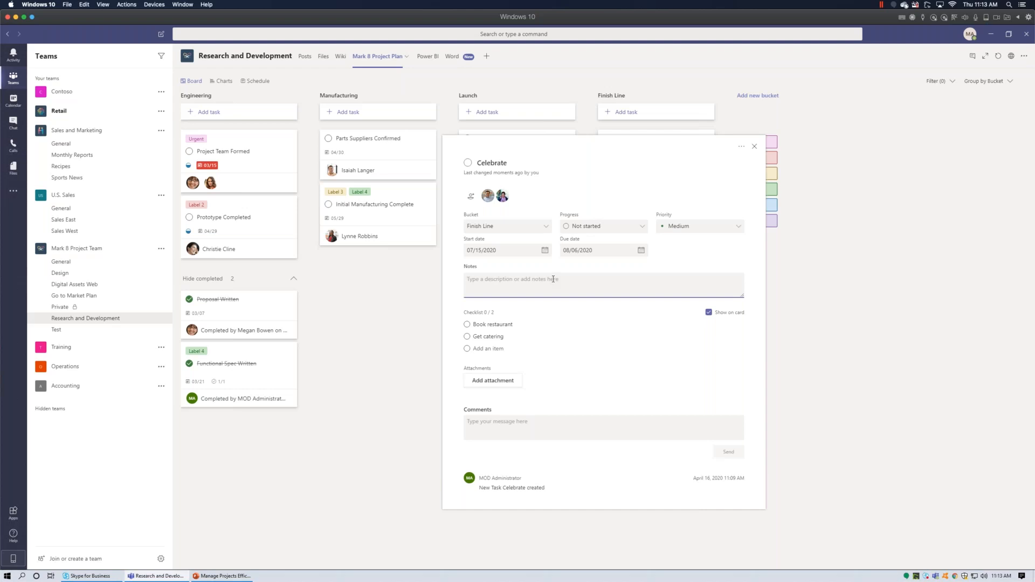
left_click(508, 163)
left_click(516, 163)
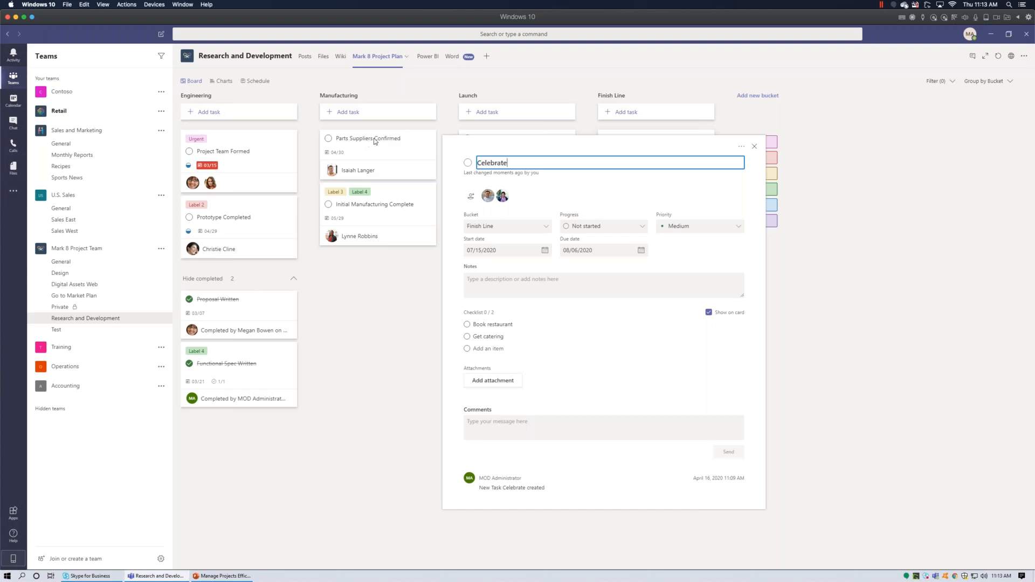
left_click(516, 282)
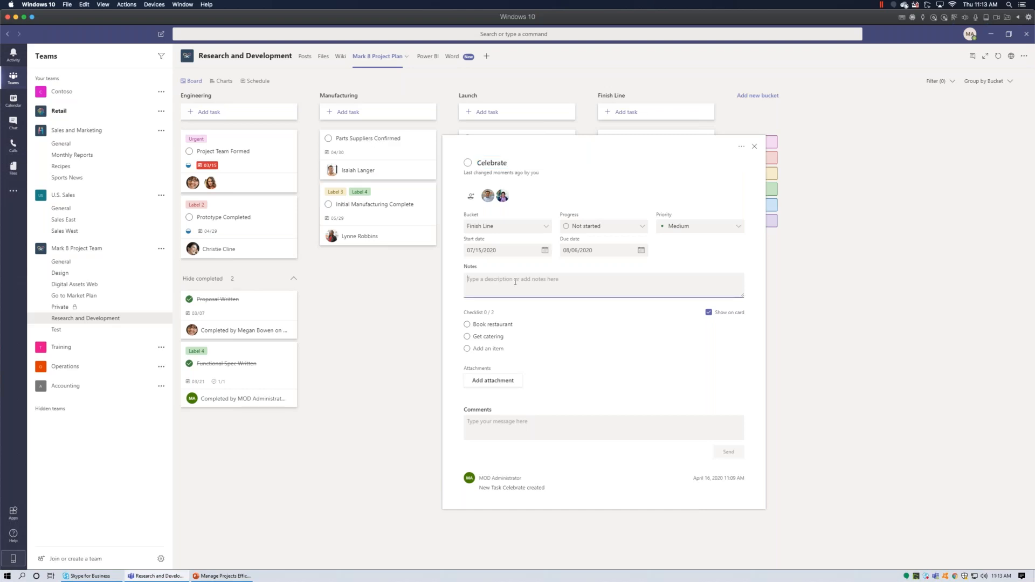
type("T")
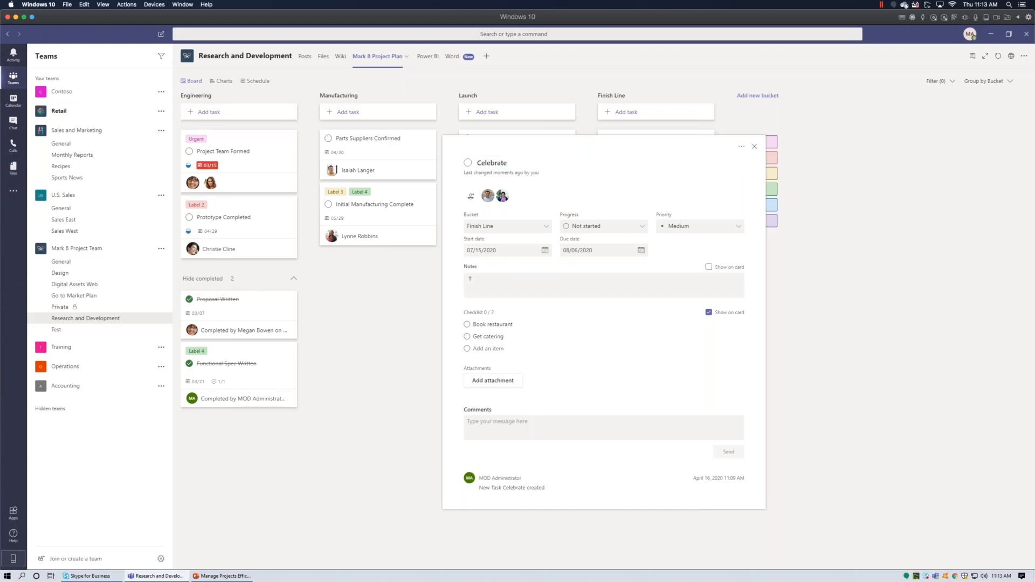
left_click(515, 278)
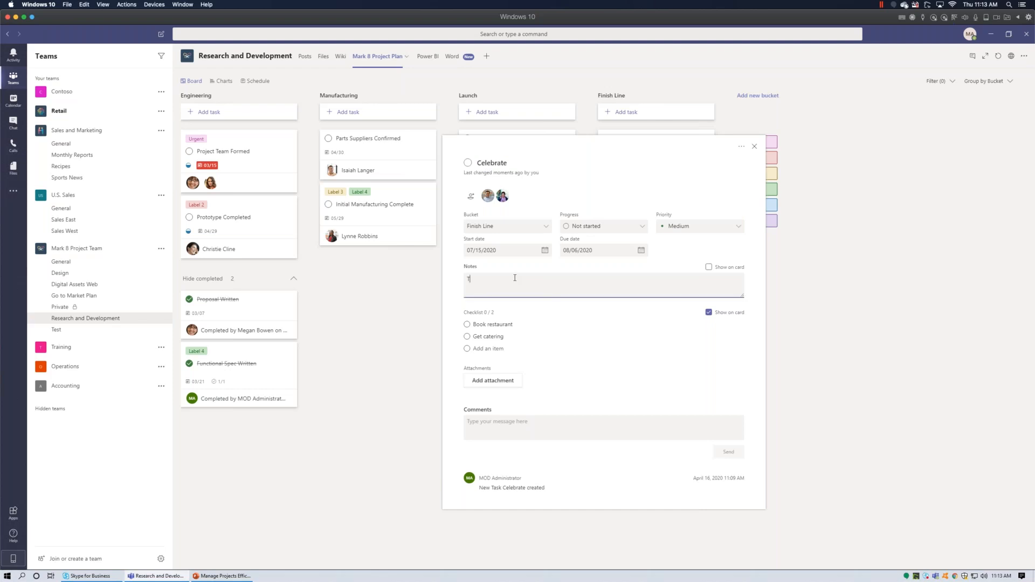
type("o celebrate")
left_click(544, 427)
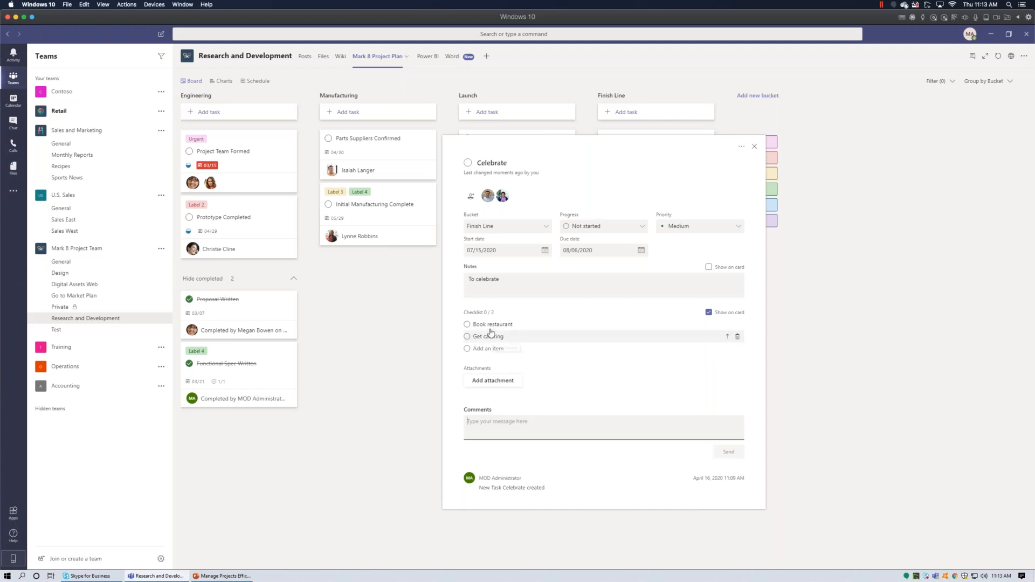
Tick Book restaurant and post the comment 'Book Resturant: McDonalds for August 8th'.
left_click(468, 325)
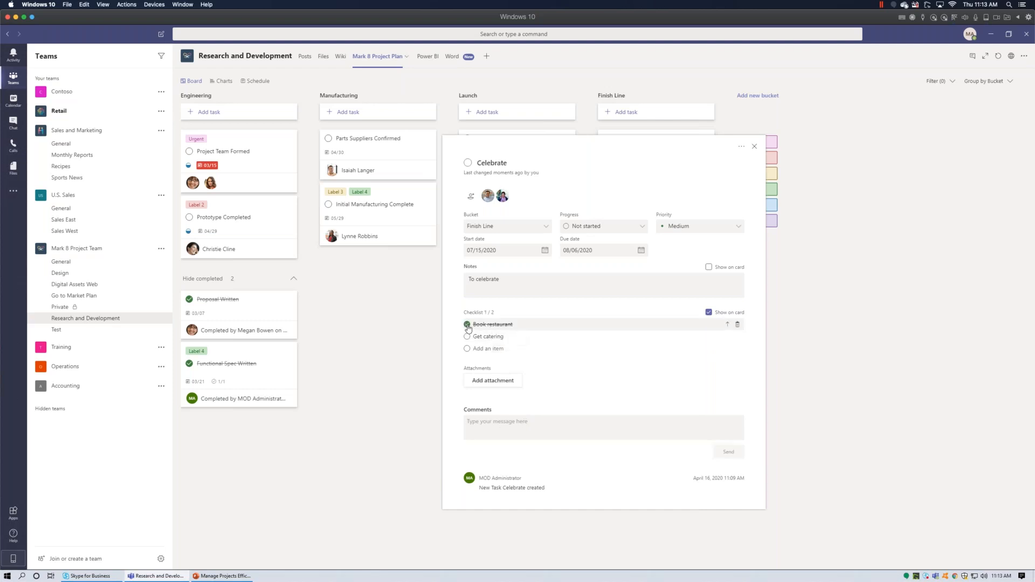
left_click(529, 425)
type("Book Resturant:")
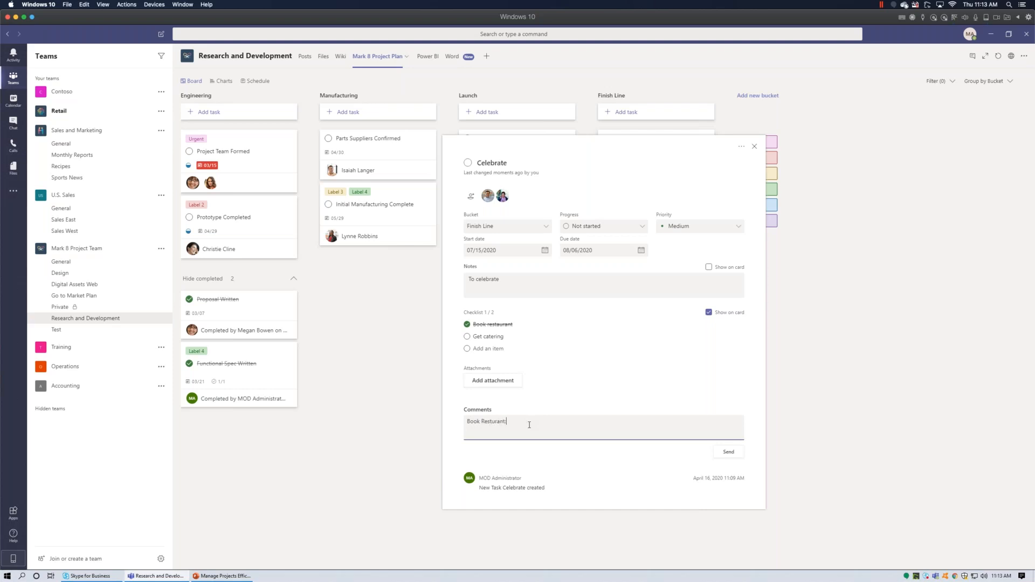
type(" McDonalds for August 8th")
left_click(729, 452)
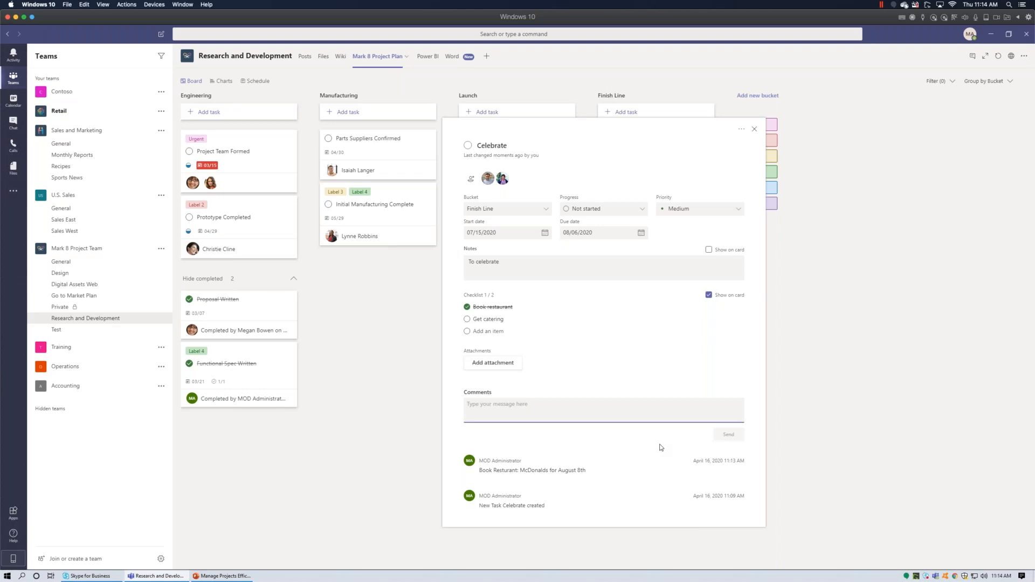
Rename the Label 2 label to Post.
mouse_move(778, 139)
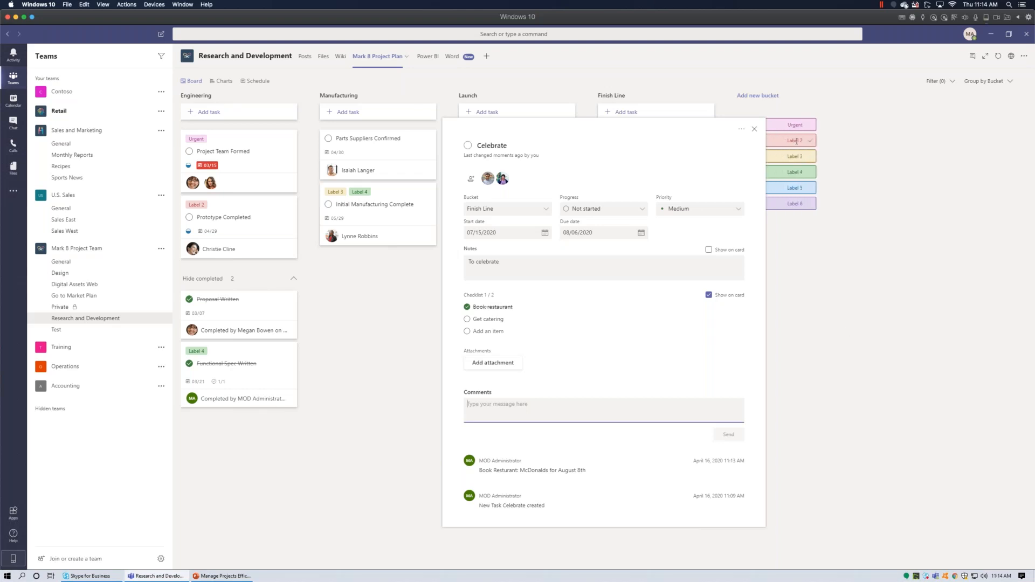
left_click(801, 141)
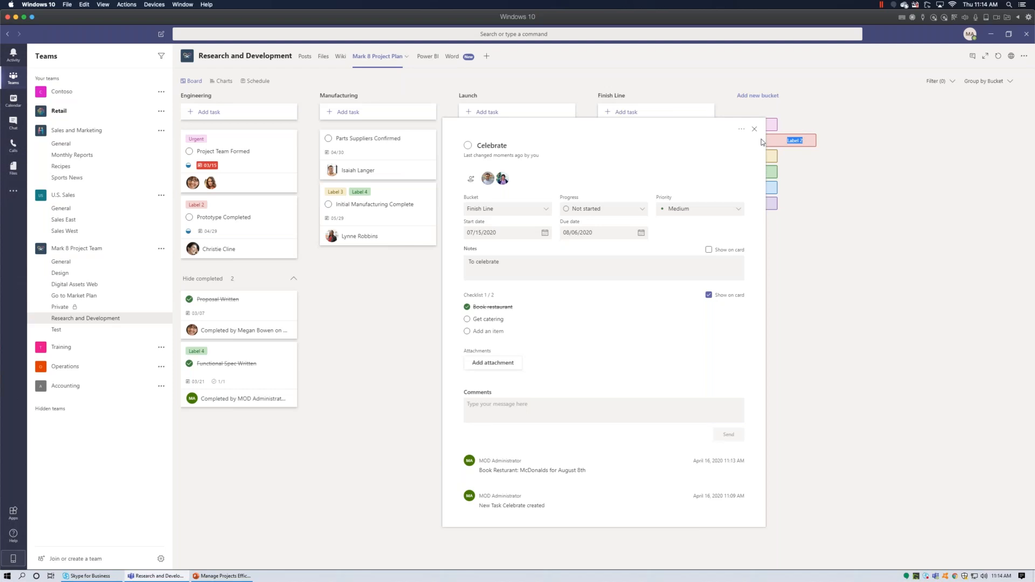
type("Post")
key("Return")
left_click(893, 219)
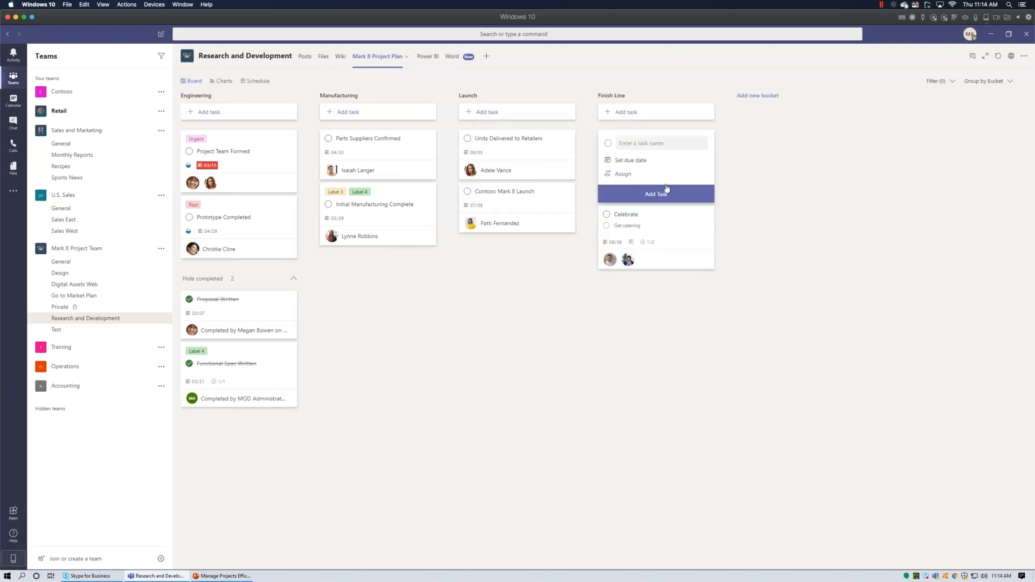
Tag the Celebrate task with the Post label.
left_click(665, 215)
mouse_move(788, 142)
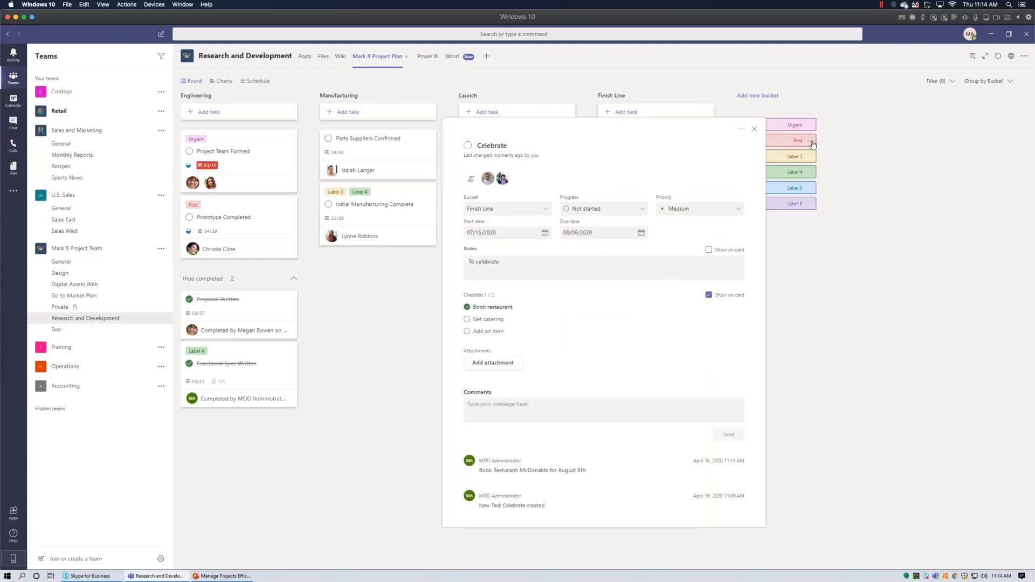
left_click(842, 154)
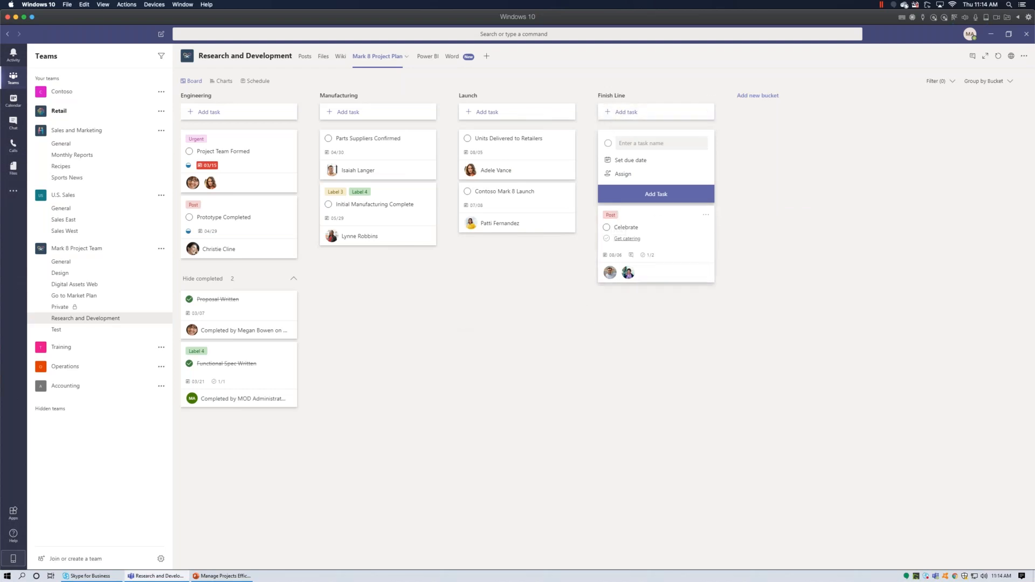
left_click(686, 216)
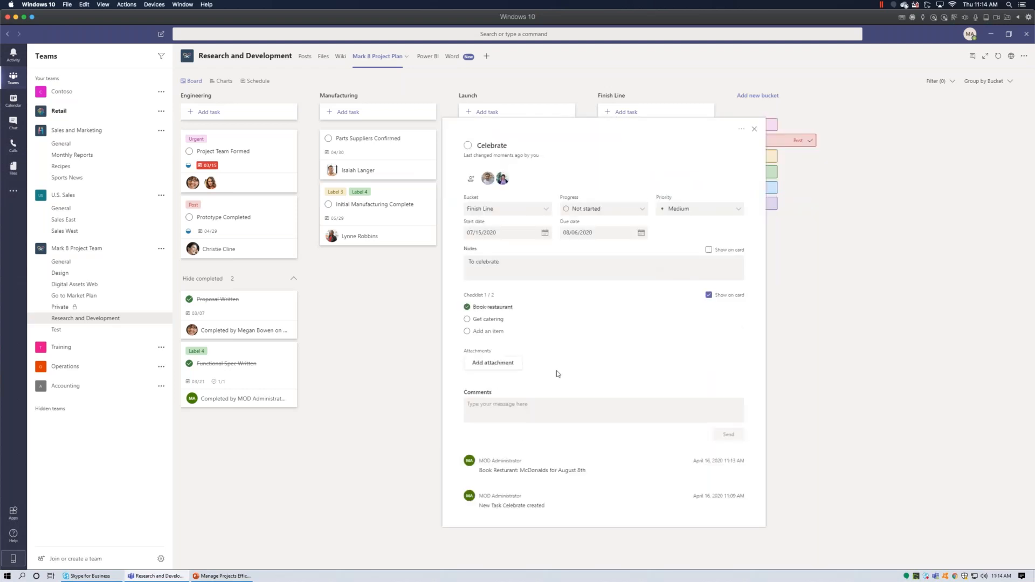
View the Celebrate task's attachment options, Link and SharePoint, then dismiss them.
left_click(489, 364)
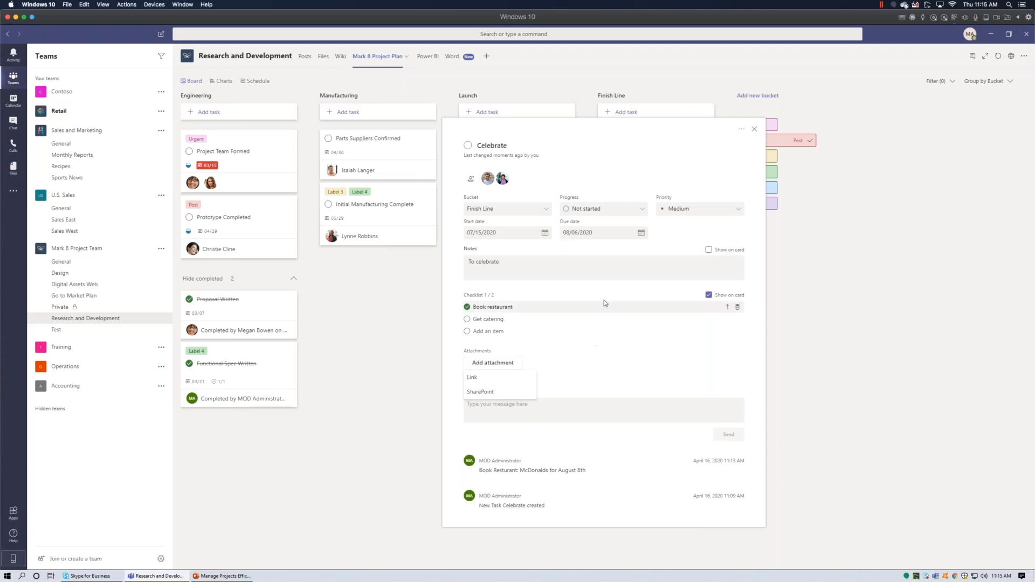
left_click(689, 236)
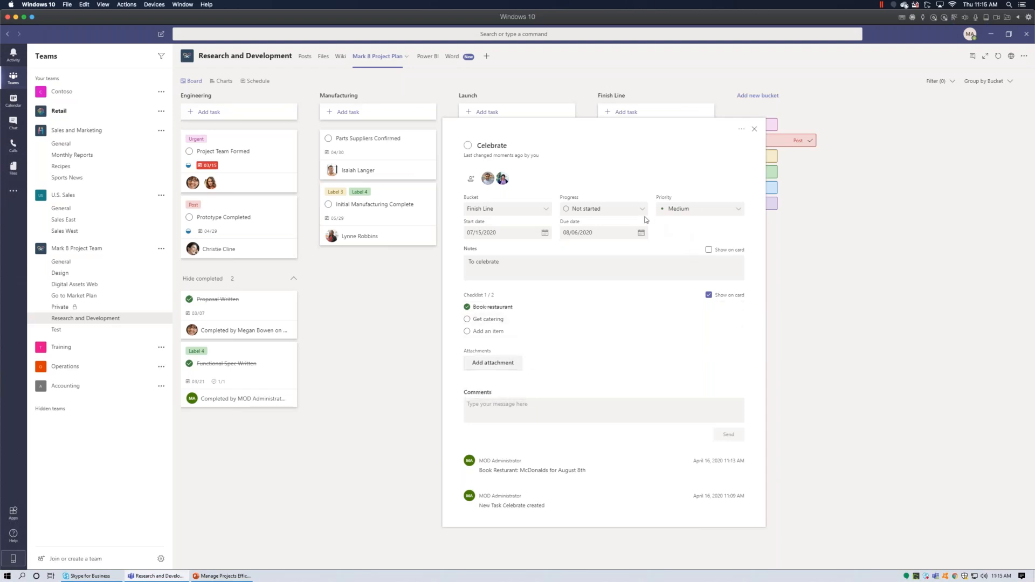
Set the Celebrate task's progress to In progress and close its details.
left_click(696, 211)
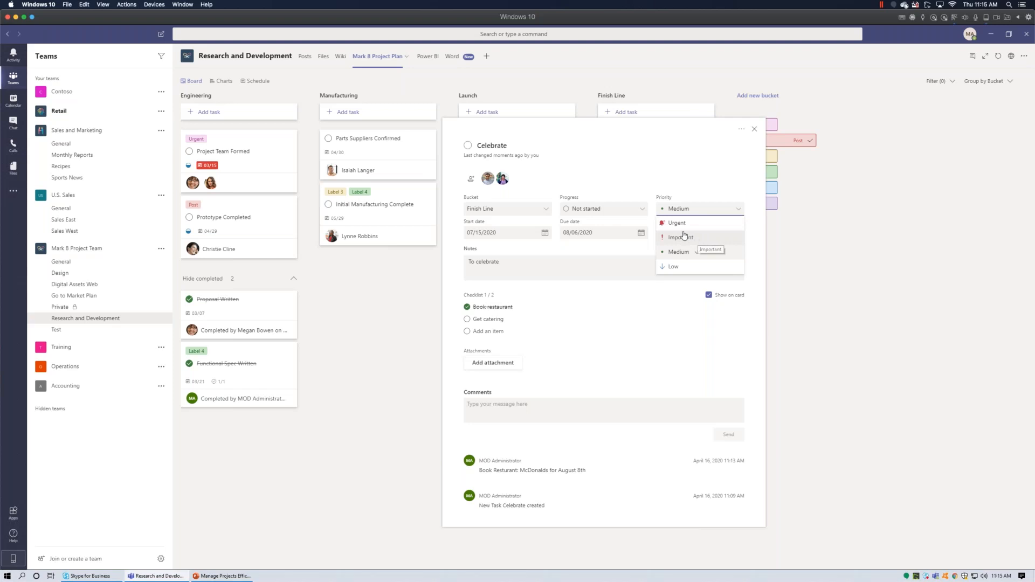
left_click(628, 213)
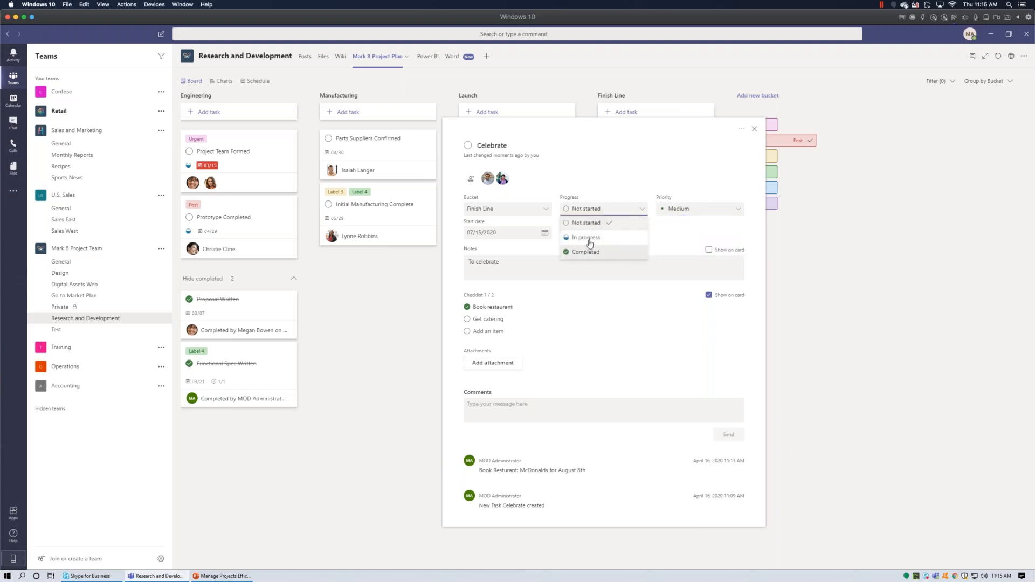
left_click(589, 238)
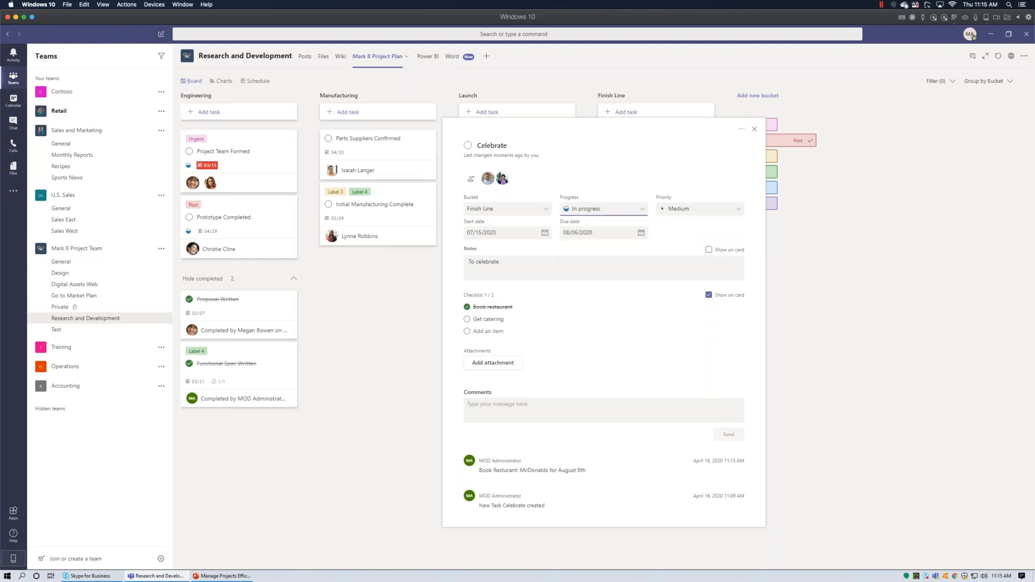
left_click(755, 129)
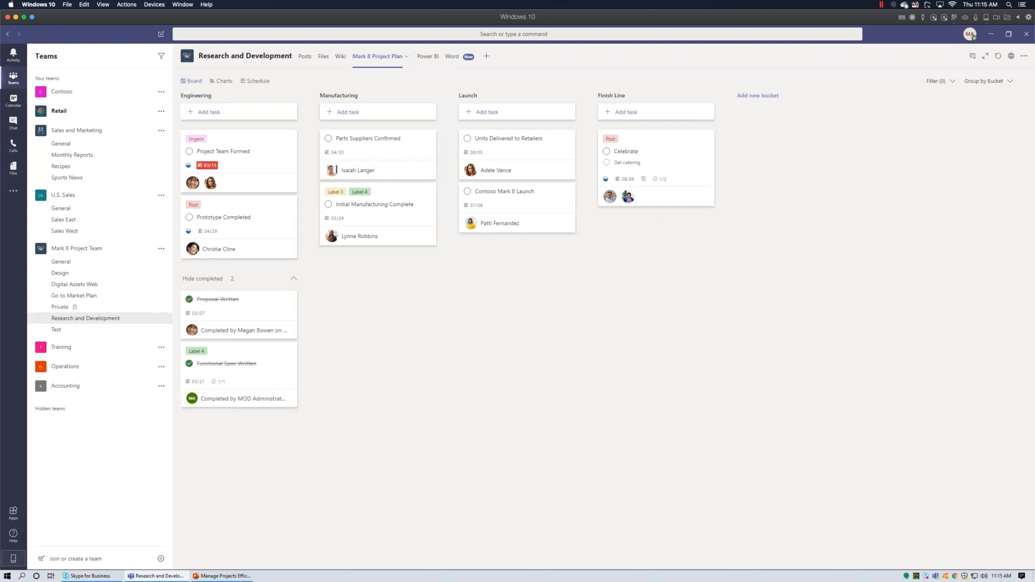
Mark Parts Suppliers Confirmed complete and find it under Manufacturing's completed tasks.
left_click(385, 139)
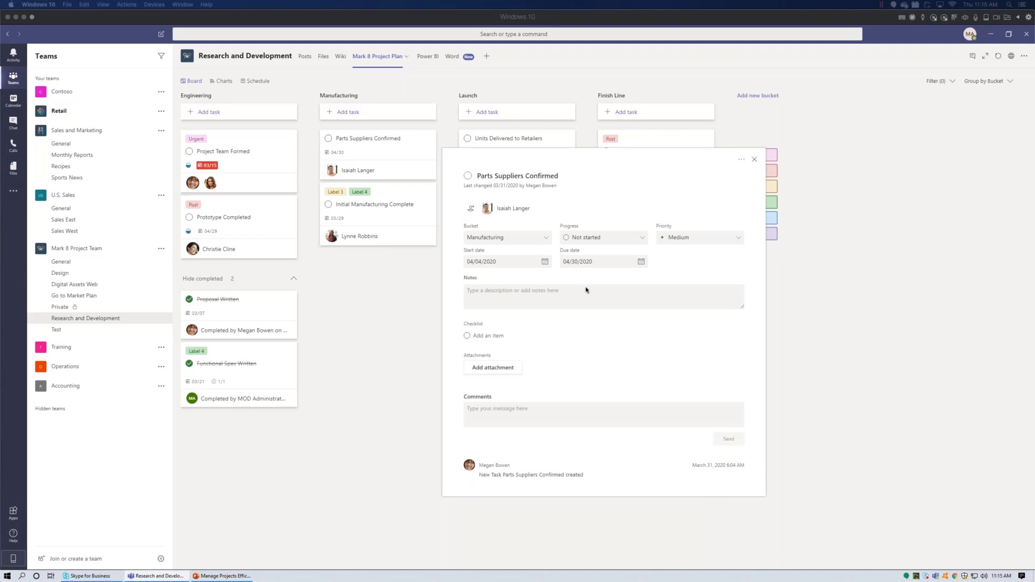
left_click(468, 179)
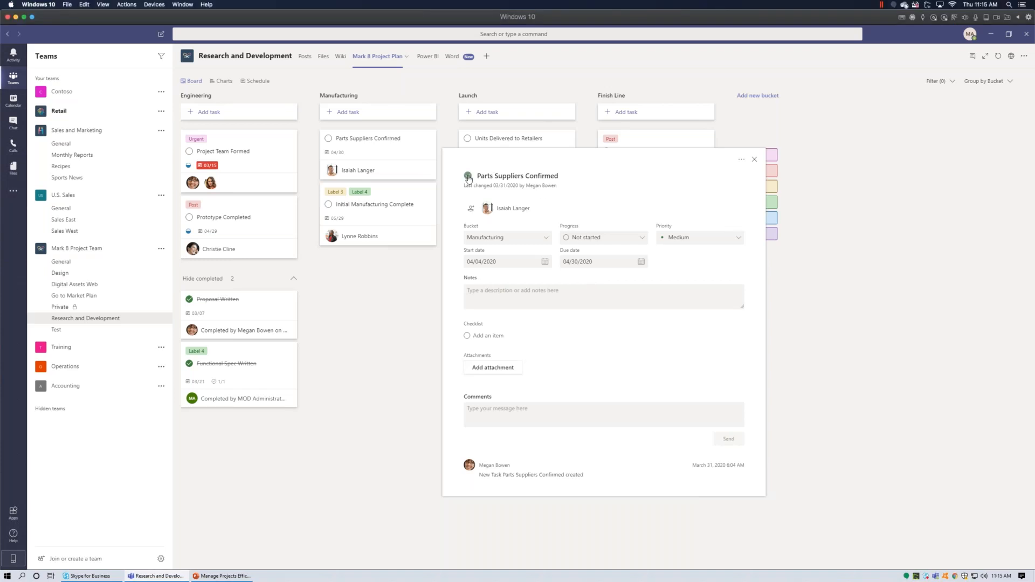
left_click(754, 159)
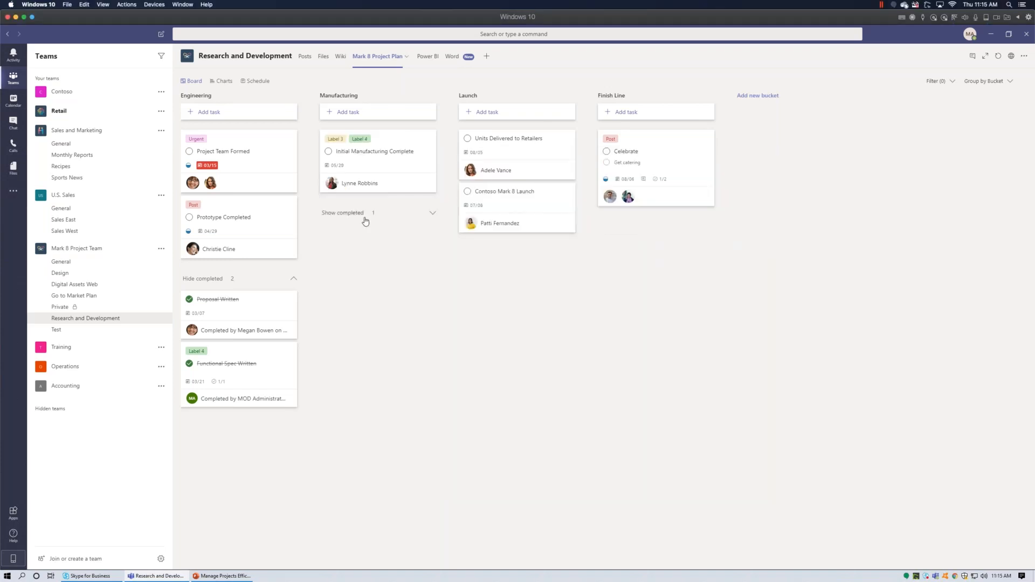
left_click(365, 214)
left_click(375, 236)
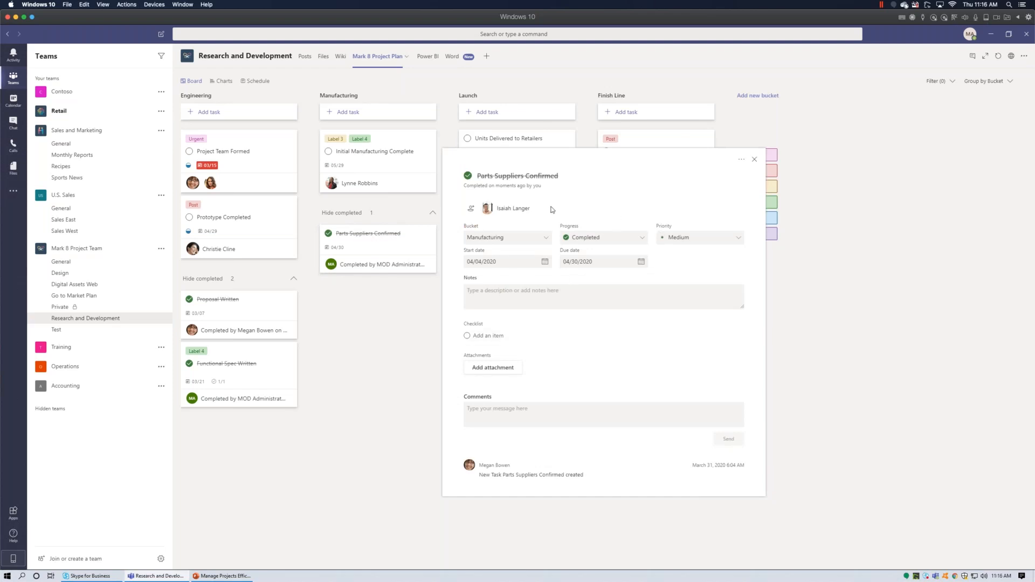
Post the comment 'Finished on 7/1 when we approvd XYZ' on the task and close it.
left_click(591, 413)
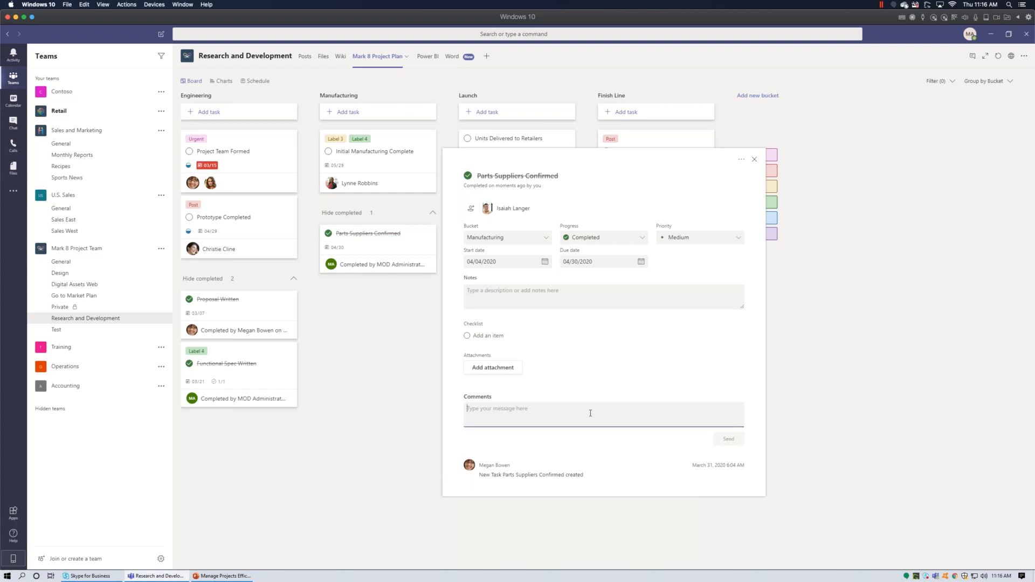
type("kjlkjsfas")
key("BackSpace")
key("BackSpace")
key("BackSpace")
key("BackSpace")
key("BackSpace")
key("BackSpace")
key("BackSpace")
key("BackSpace")
type("Finished on 7/1 when we dapprovd XYX")
key("BackSpace")
type("Z")
key("Return")
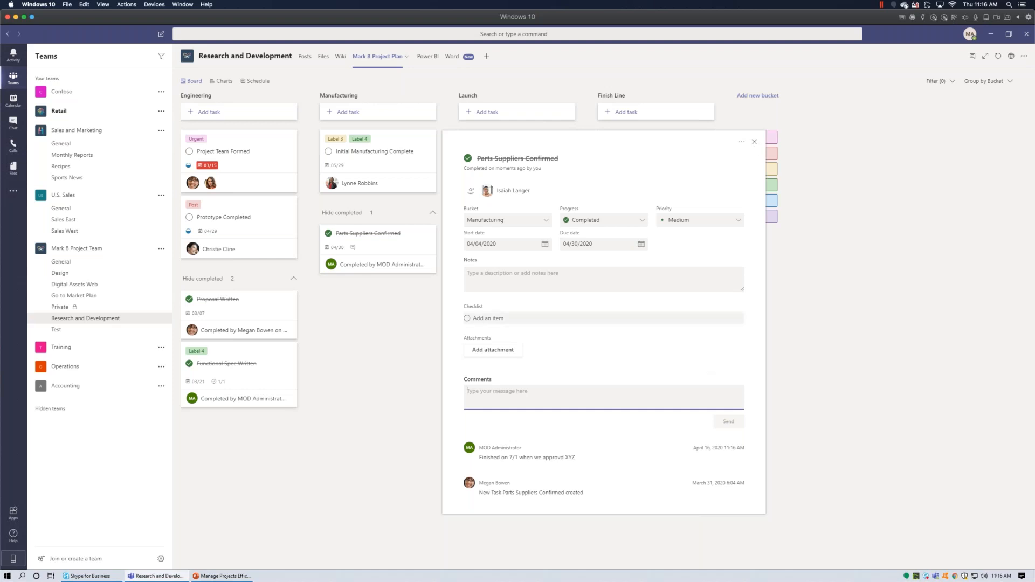
left_click(756, 144)
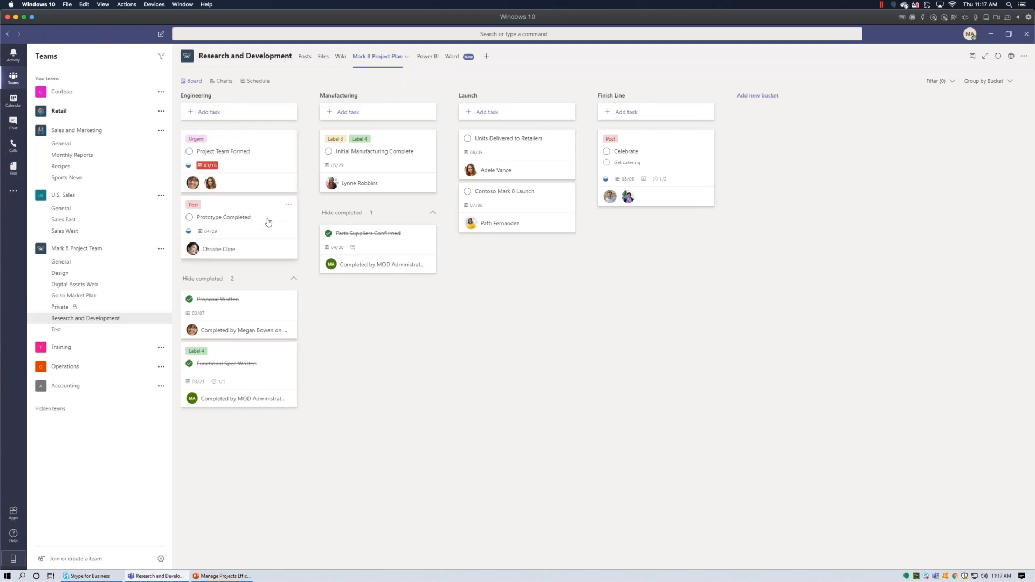
Move Prototype Completed atop Manufacturing and put Units Delivered and Parts Suppliers Confirmed in Launch.
left_click_drag(268, 222, 404, 151)
left_click_drag(535, 145, 537, 229)
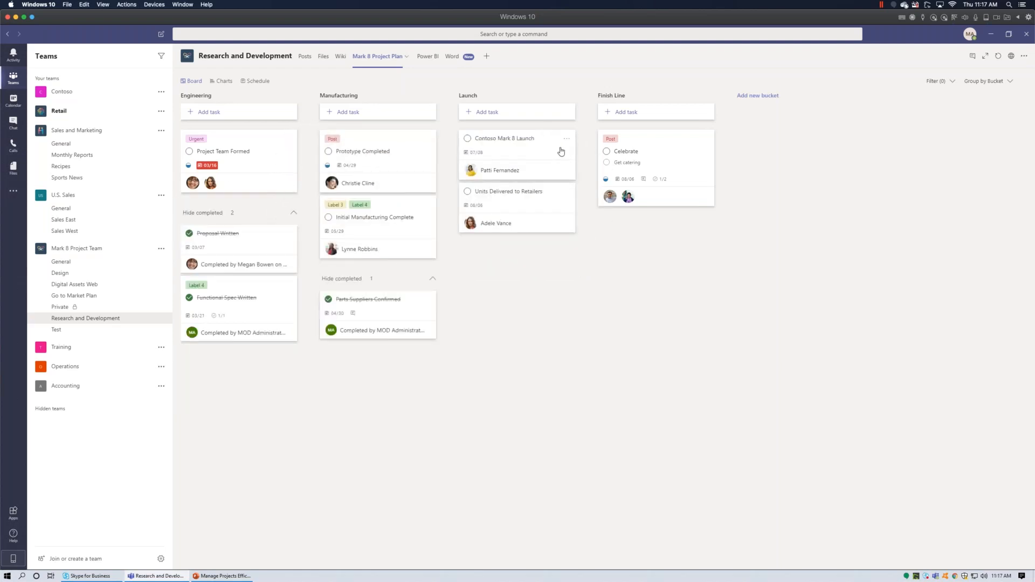
left_click_drag(654, 160, 701, 161)
left_click_drag(423, 313, 561, 267)
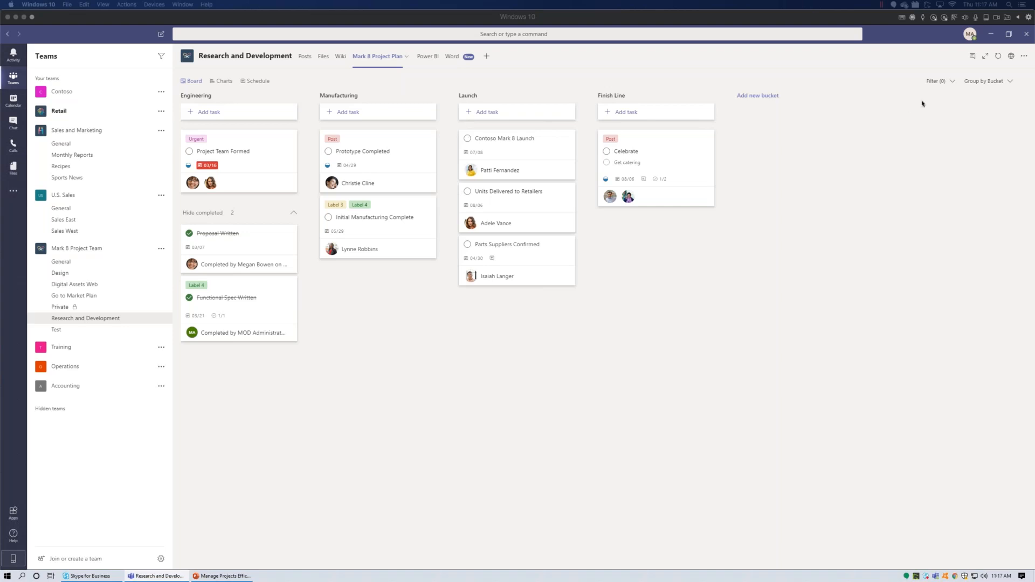
Open the Mark 8 Project Plan in Planner on the web and reposition the browser window.
left_click(1004, 139)
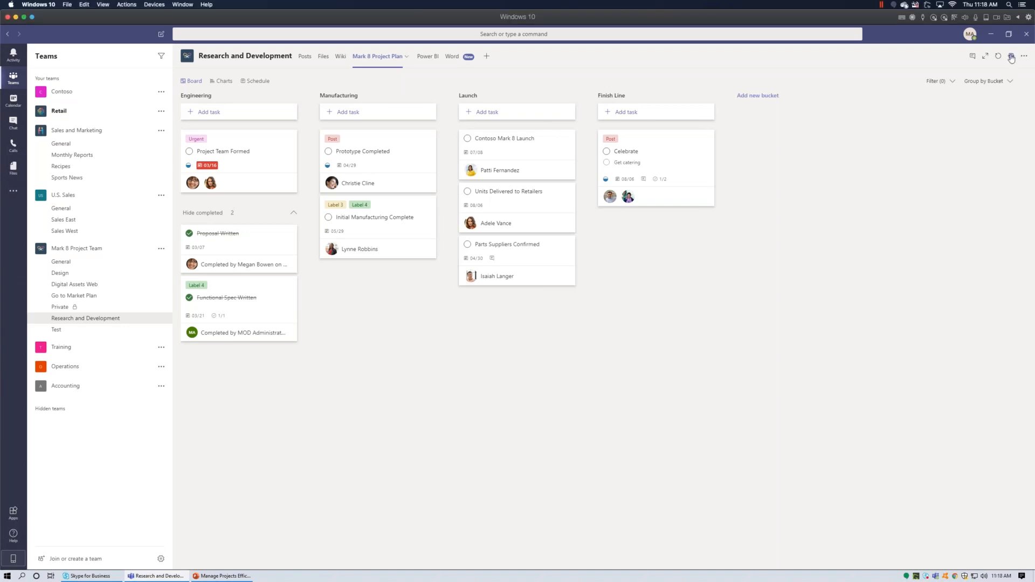
left_click(1012, 57)
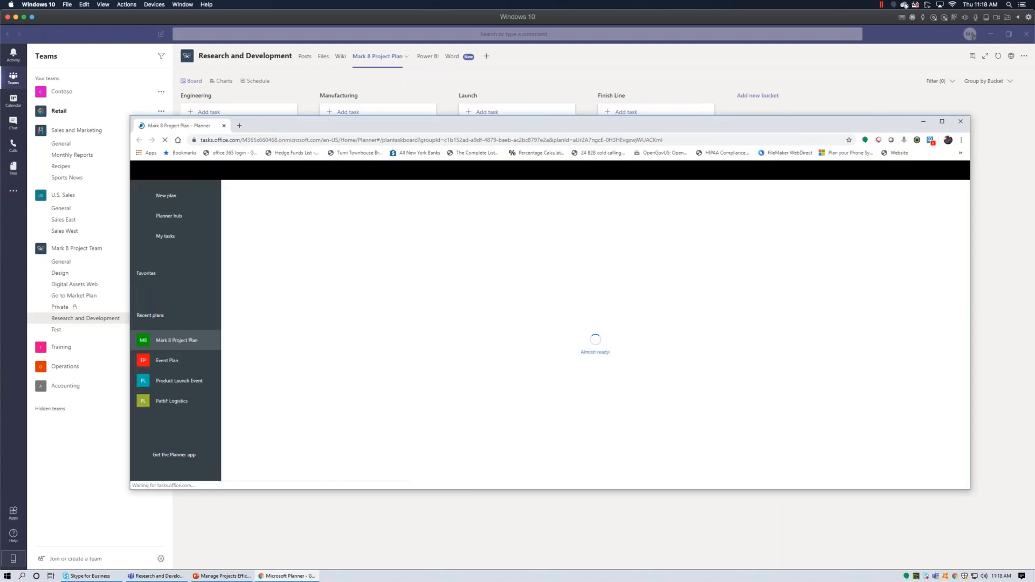
left_click_drag(785, 126, 766, 99)
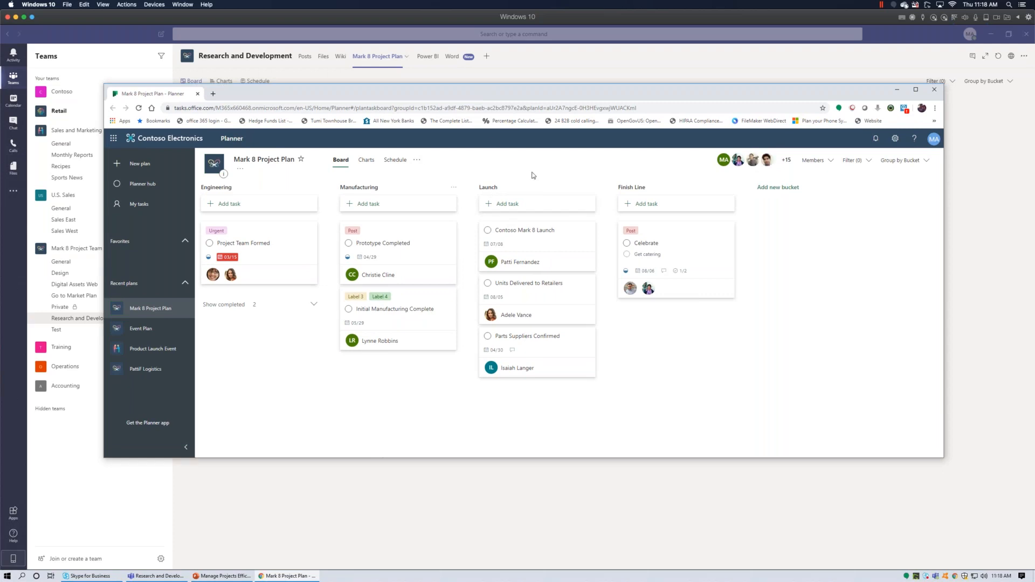
Review Planner's notification preferences in personal settings, then cancel without saving.
left_click(896, 140)
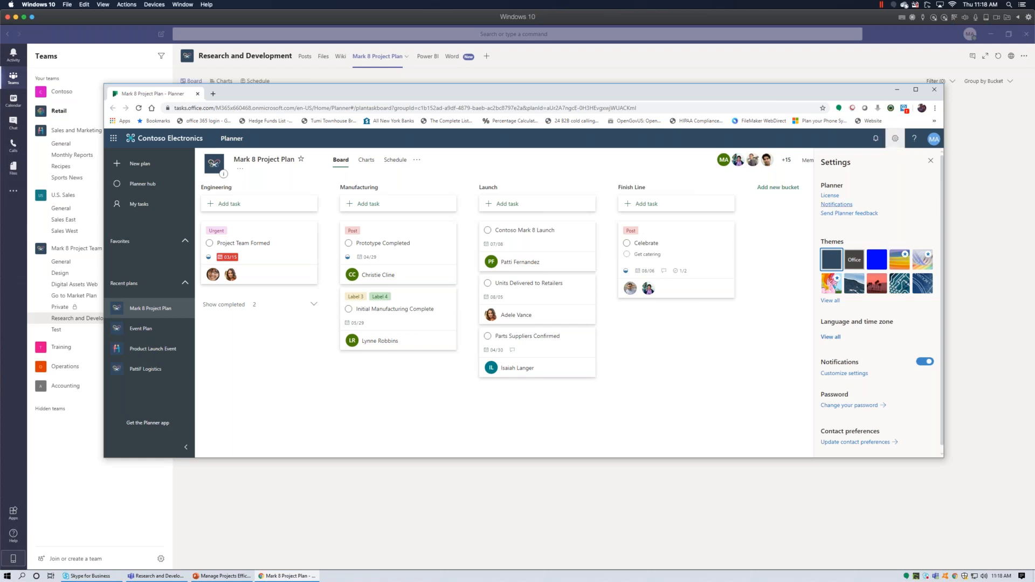
left_click(849, 208)
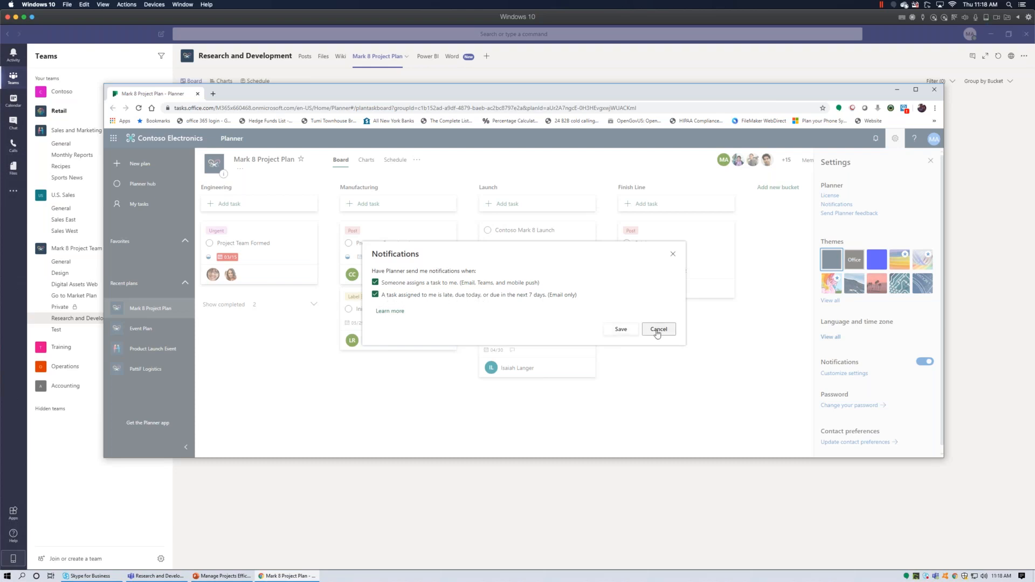
left_click(670, 254)
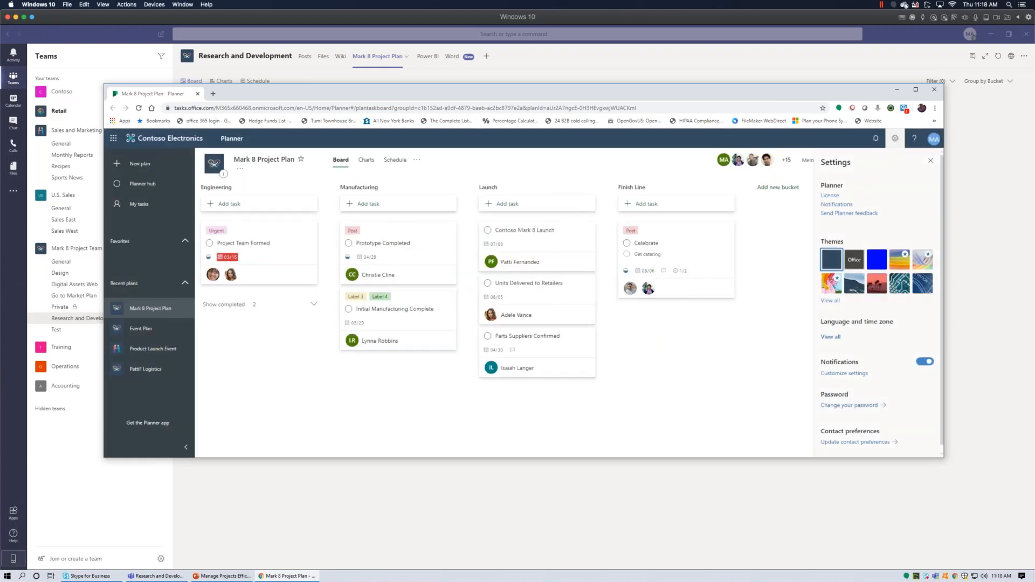
In Mark 8 plan settings, enable group email for assigned or completed tasks, then close.
left_click(417, 160)
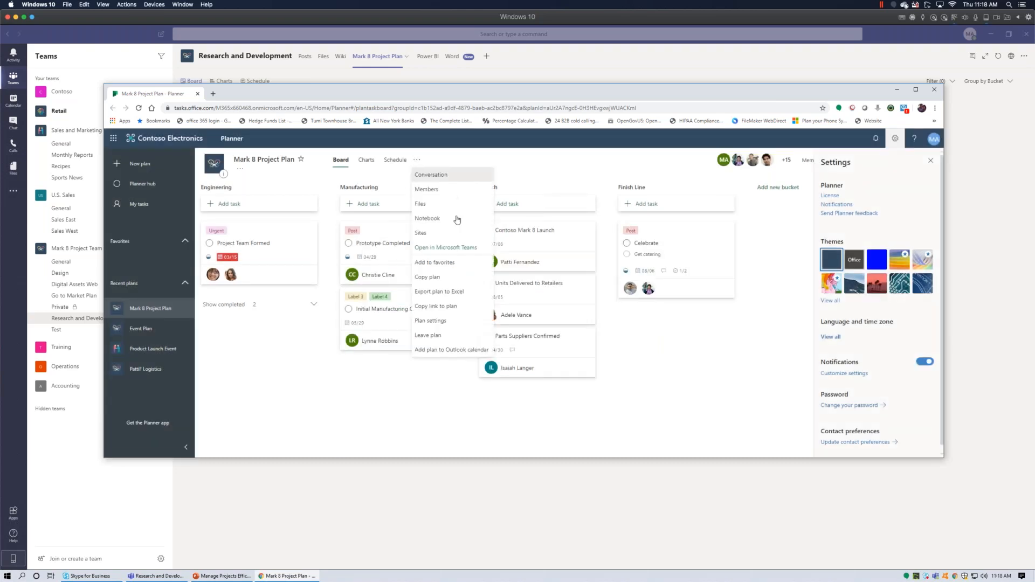
left_click(450, 324)
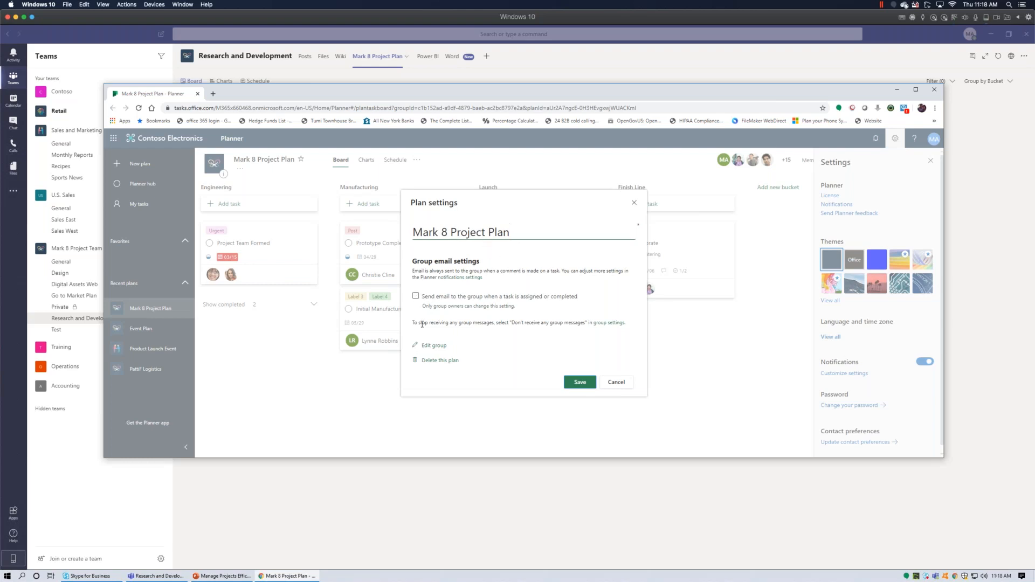
left_click(425, 300)
left_click(615, 386)
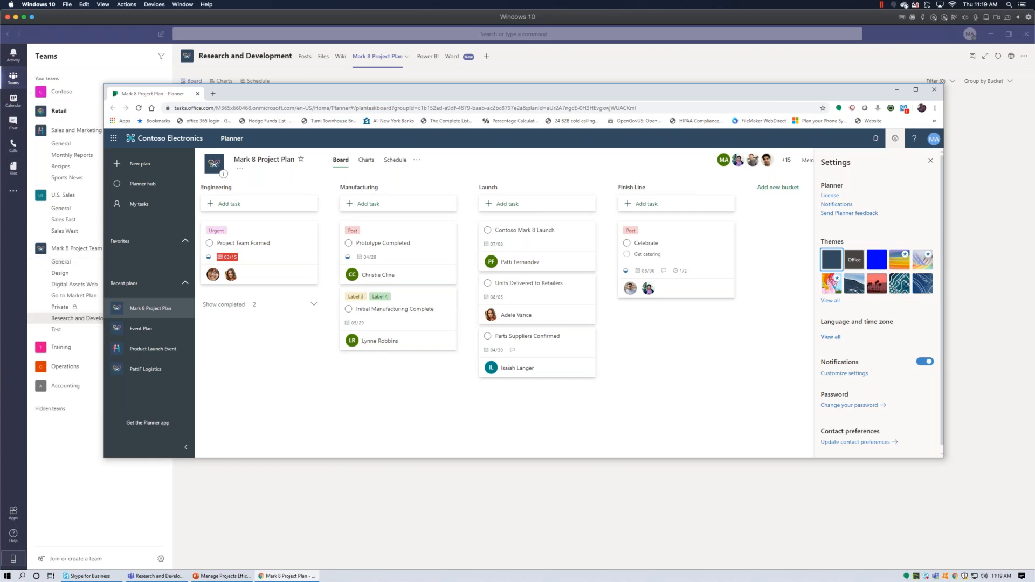
left_click_drag(434, 97, 422, 134)
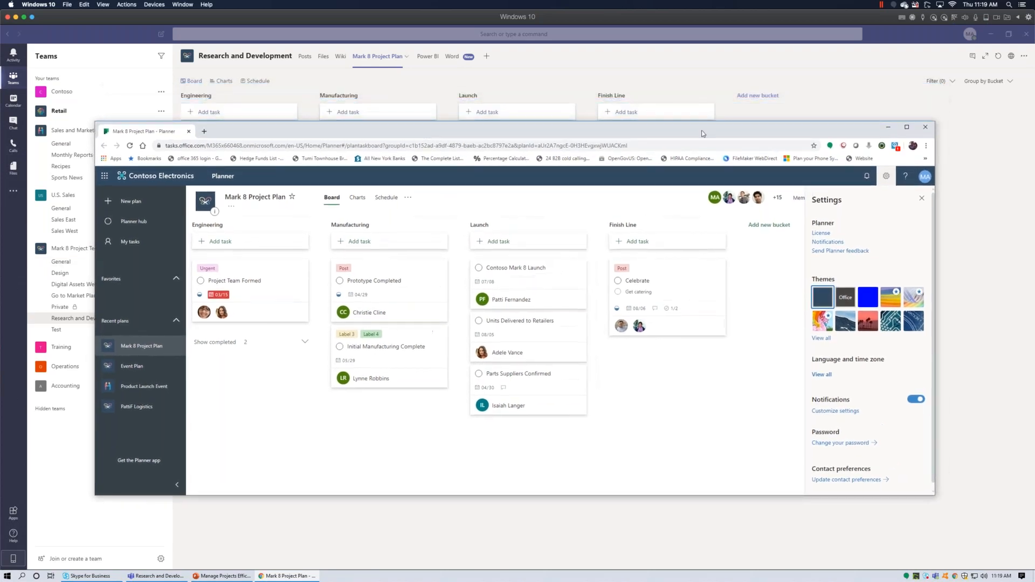
Back in Teams, filter the board to tasks due Tomorrow or Late.
left_click(888, 129)
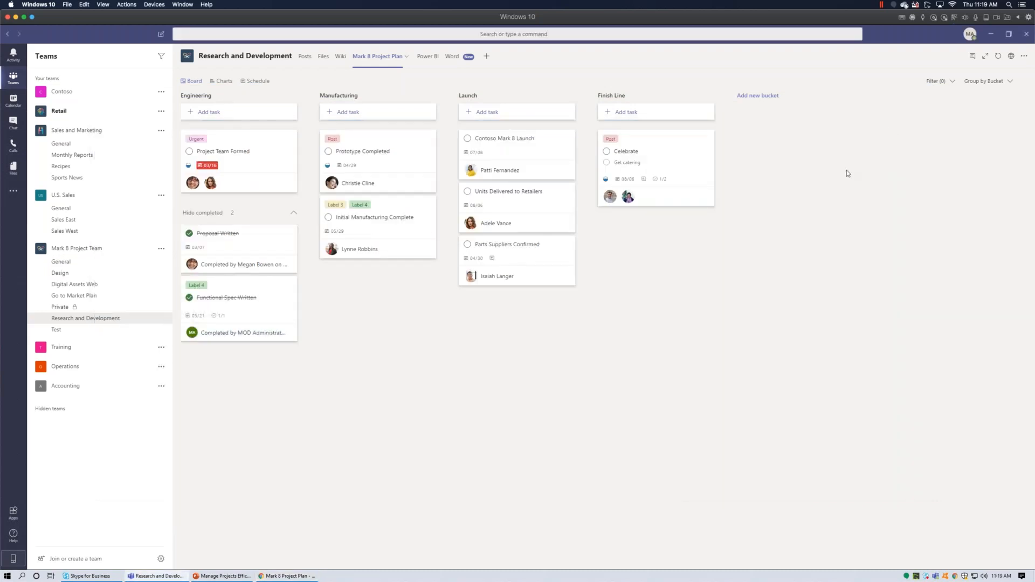
left_click(953, 82)
left_click_drag(957, 148, 957, 140)
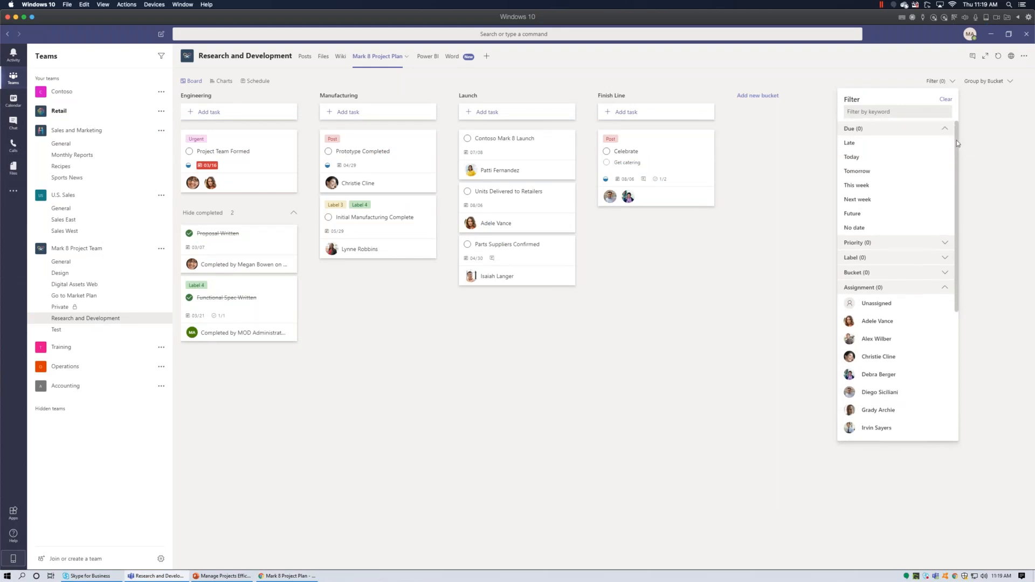
left_click(869, 172)
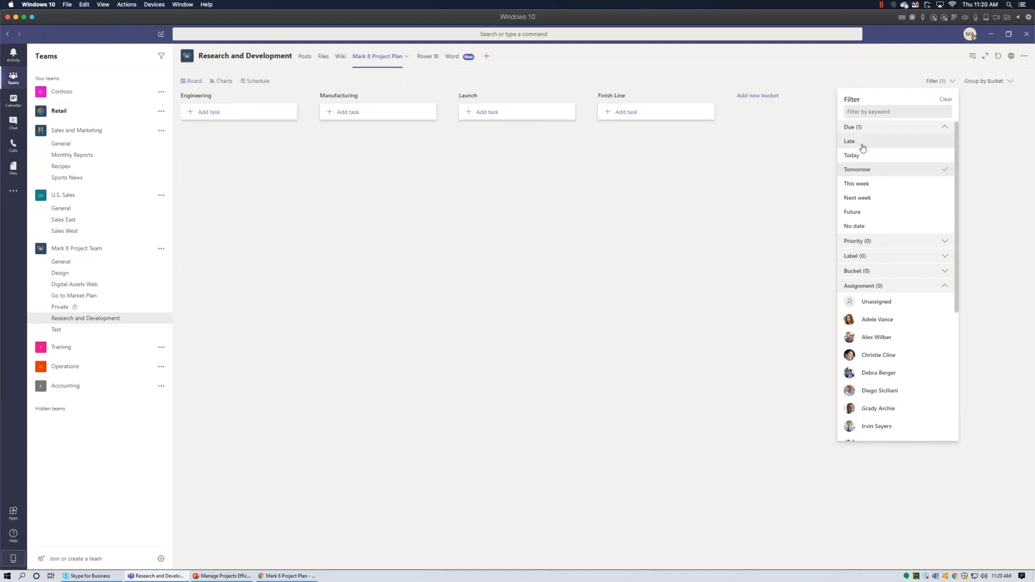
left_click(863, 147)
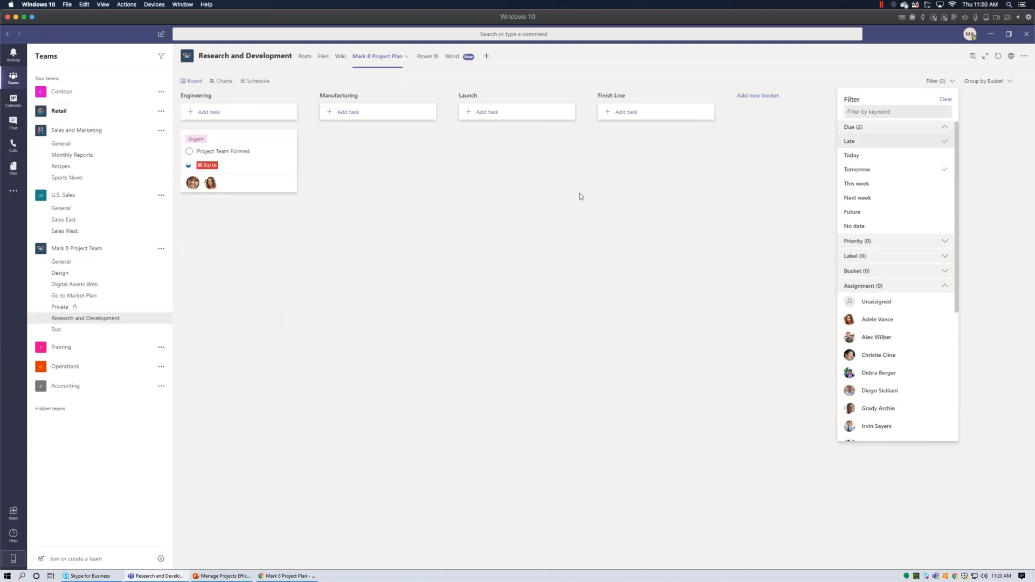
Change Project Team Formed's due date to June 11 and keep only the Late filter.
mouse_move(210, 168)
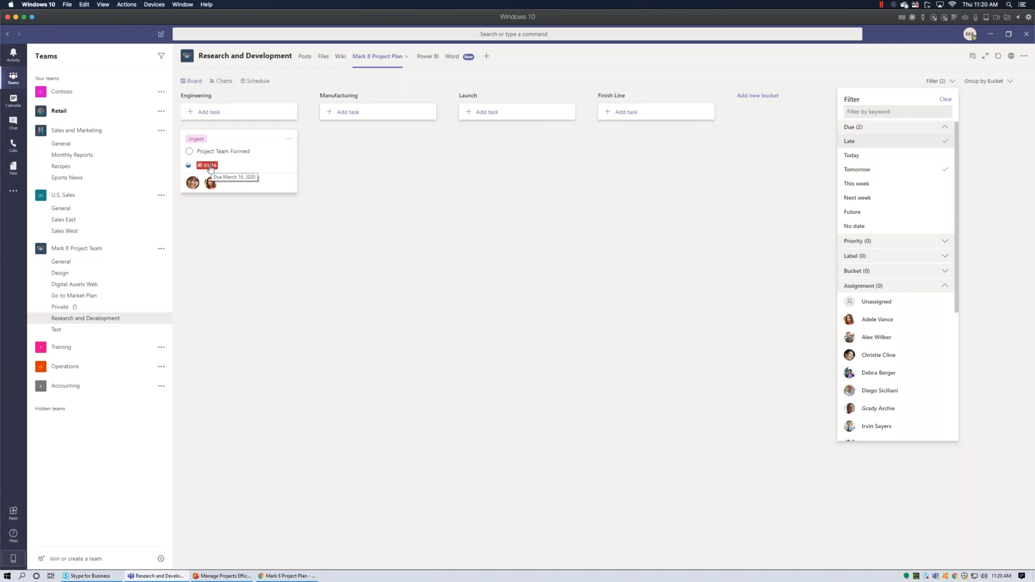
left_click(211, 166)
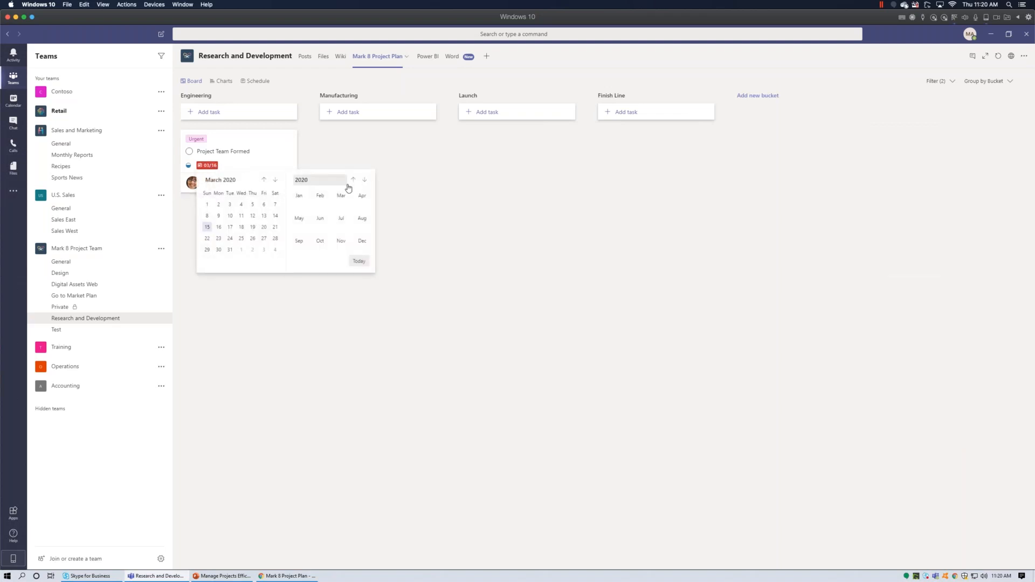
left_click(320, 218)
left_click(253, 216)
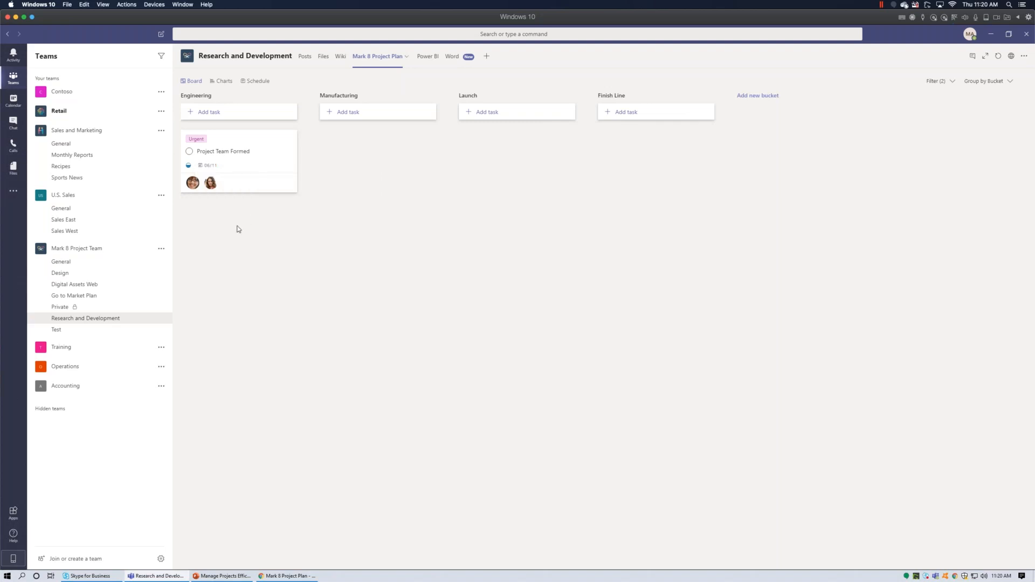
left_click(951, 80)
left_click(887, 171)
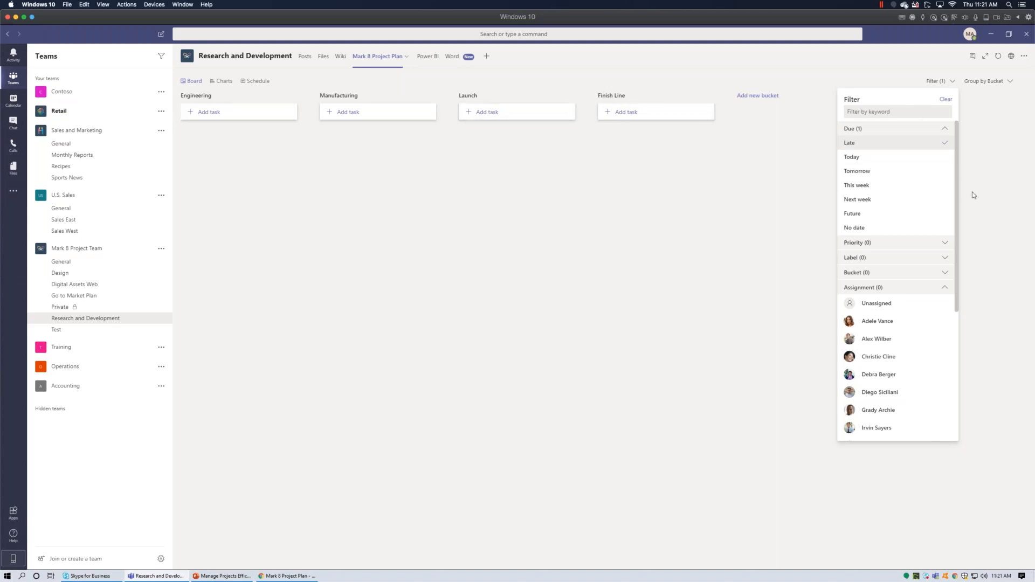
Filter the board to the Engineering bucket and two assignees, dropping the Late filter.
left_click(885, 274)
left_click(876, 288)
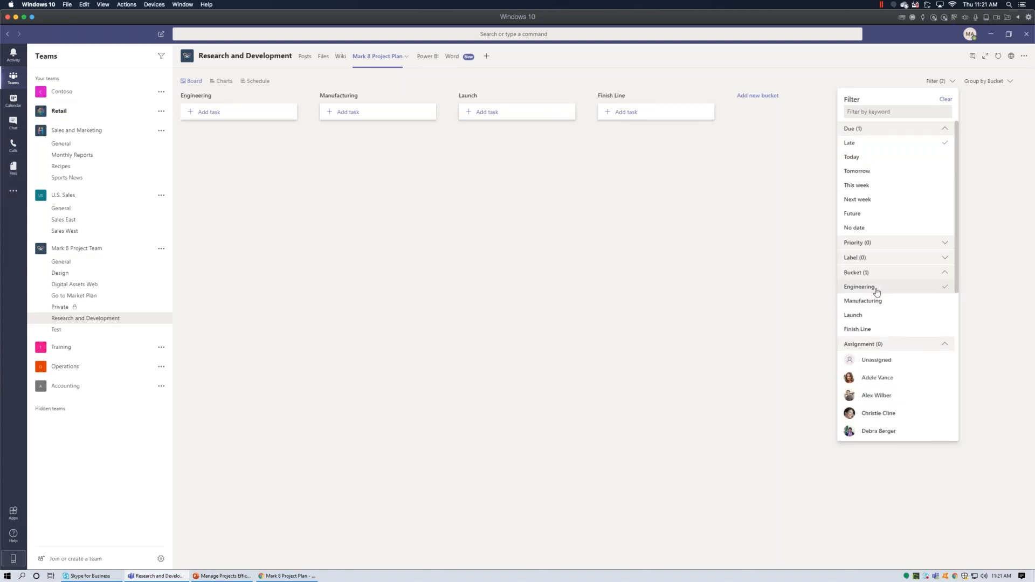
left_click(916, 148)
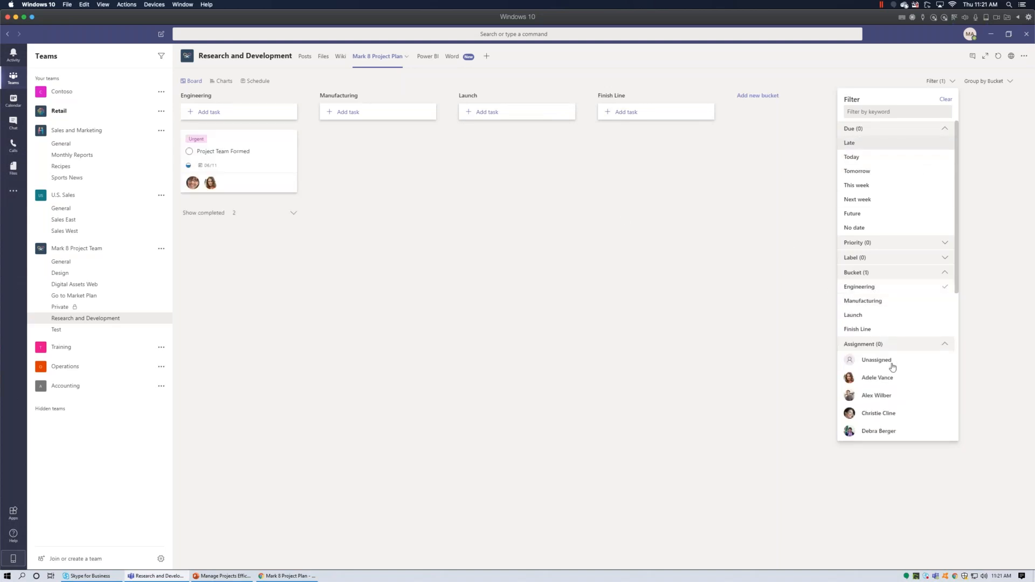
left_click(878, 377)
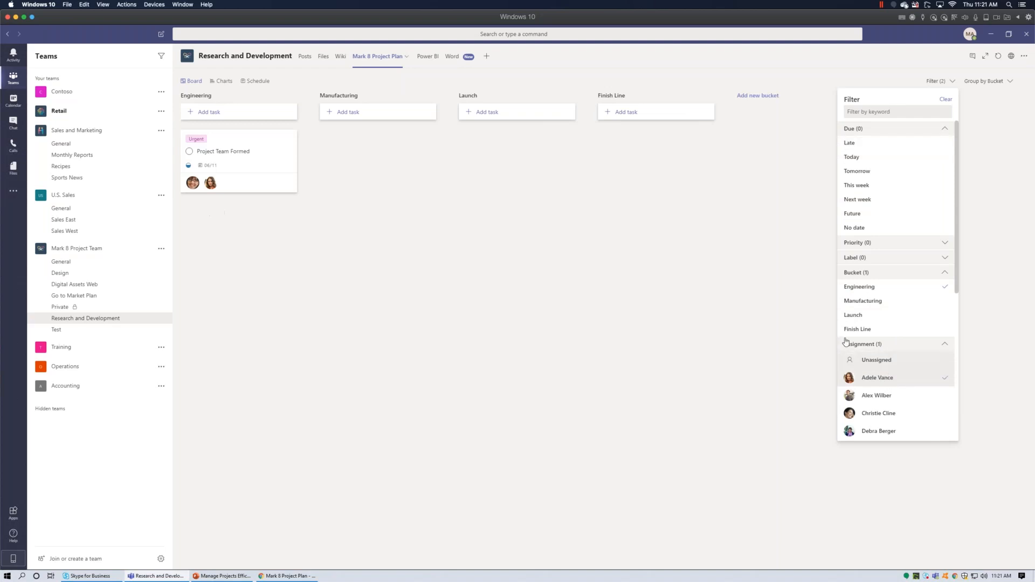
left_click(885, 433)
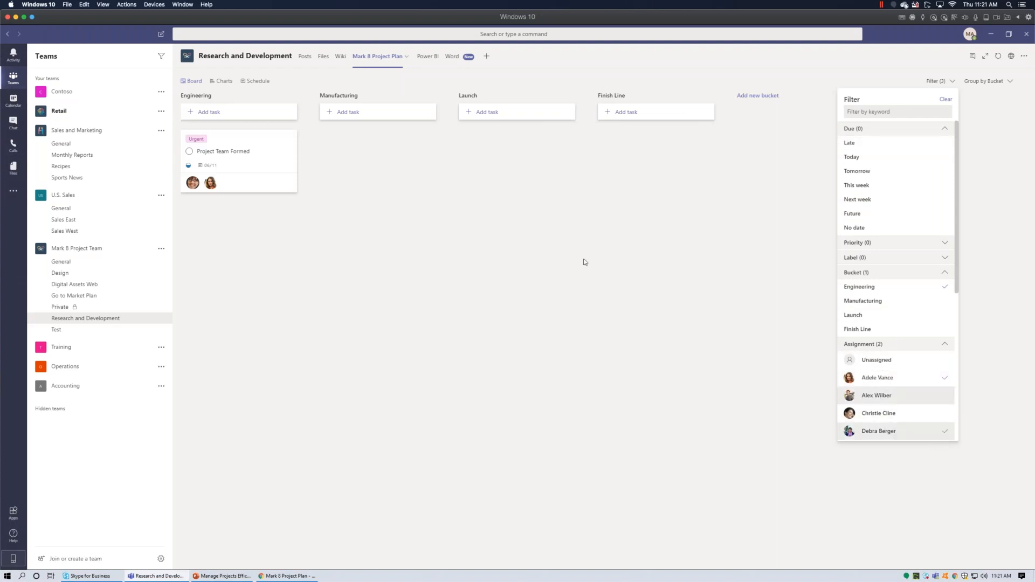
left_click(683, 188)
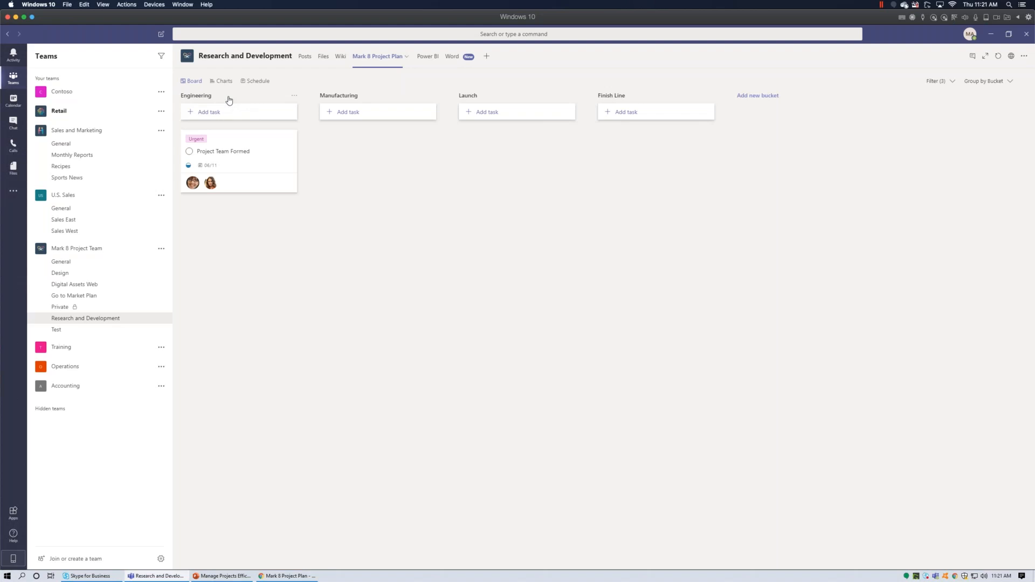
Group the board by Assigned to and start an administrator task in the Launch bucket.
left_click(1011, 82)
left_click(999, 113)
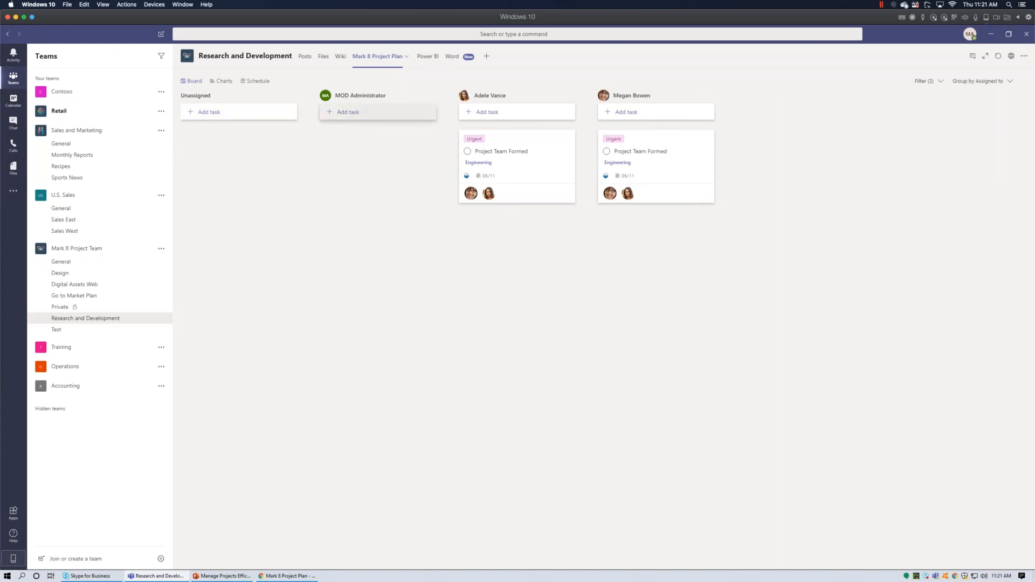
left_click(343, 114)
left_click(359, 161)
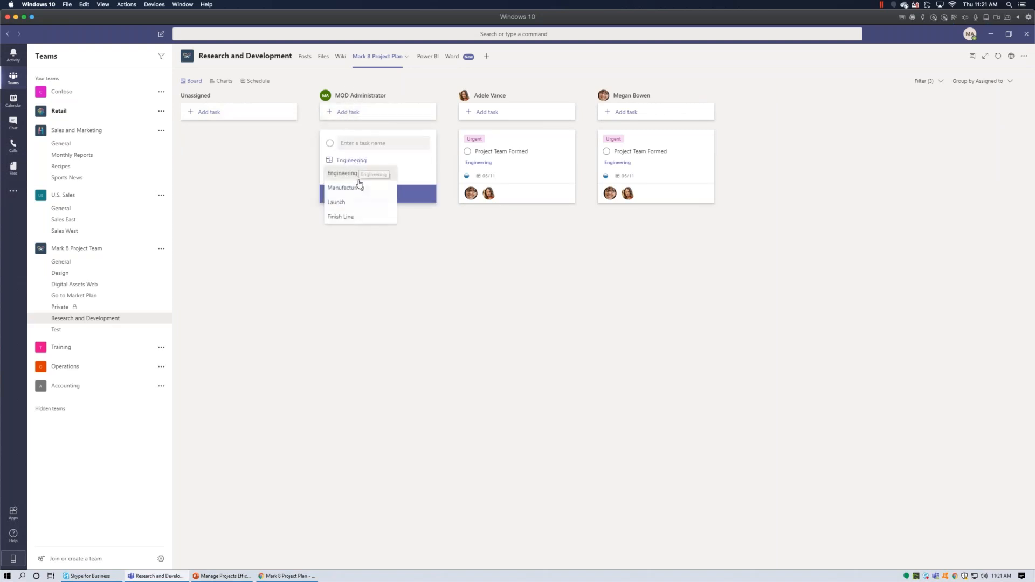
left_click(350, 203)
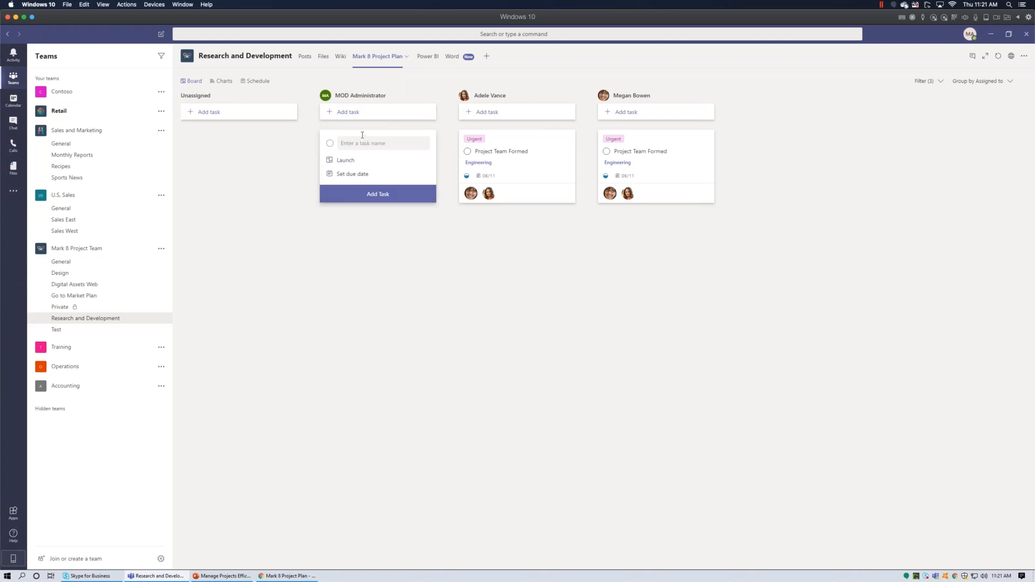
Name the new task 'Q&A', set it due May 29, and create it.
left_click(354, 146)
type("Test")
key("BackSpace")
type("Q&A")
left_click(345, 161)
left_click(353, 174)
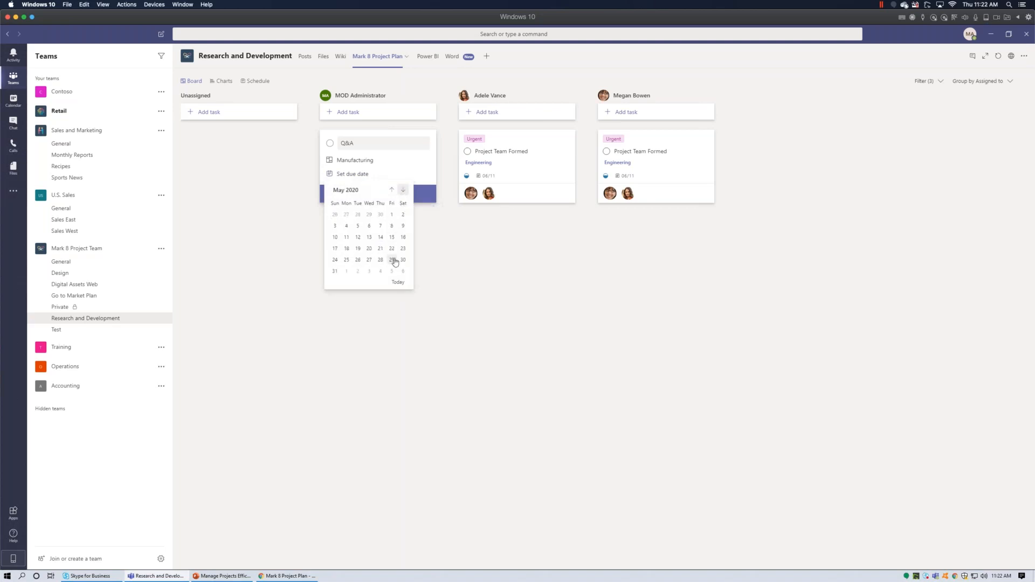
left_click(392, 260)
left_click(388, 200)
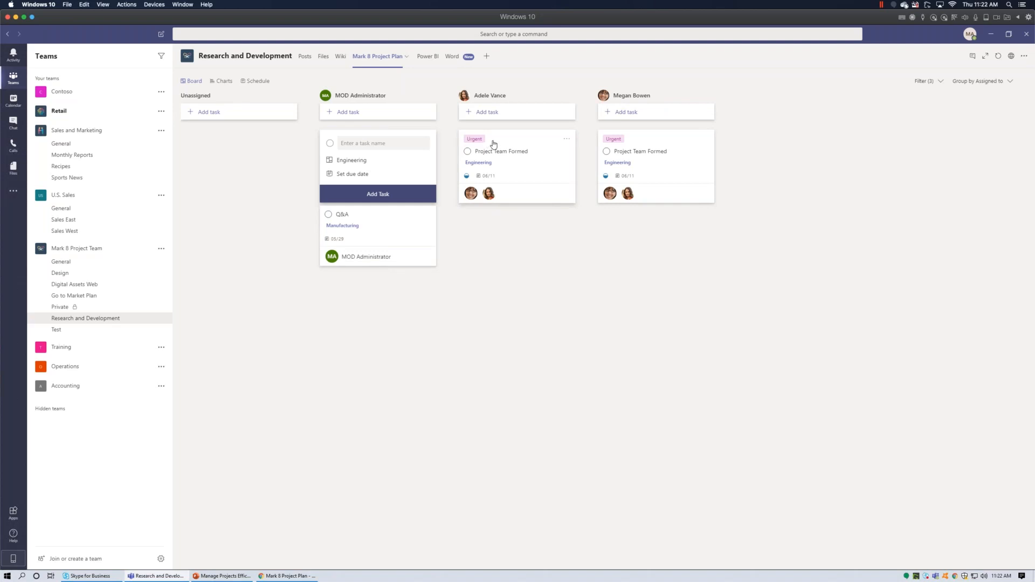
Group the board by due date, then by Labels, and scroll across the label columns.
left_click(1011, 81)
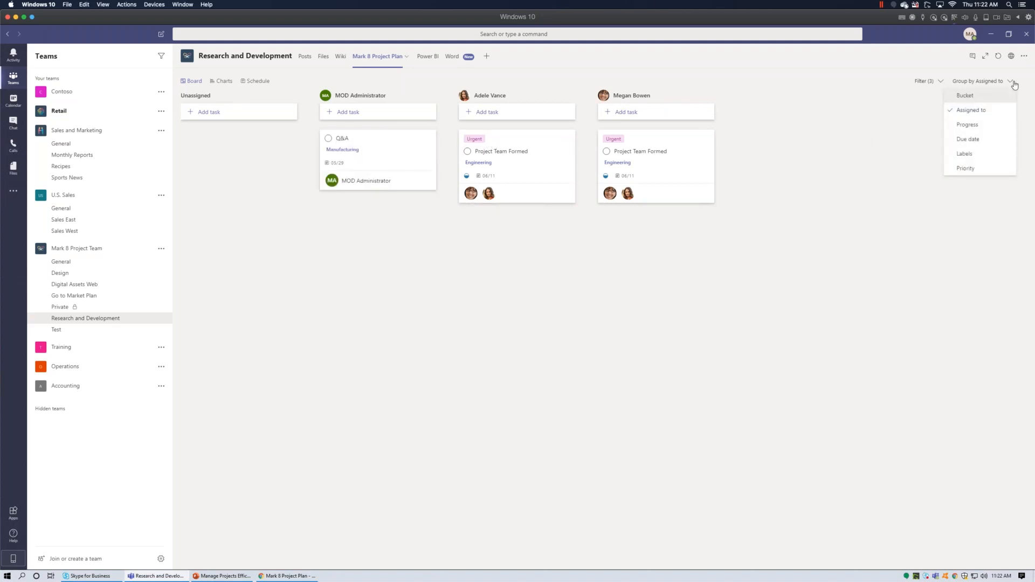
left_click(970, 139)
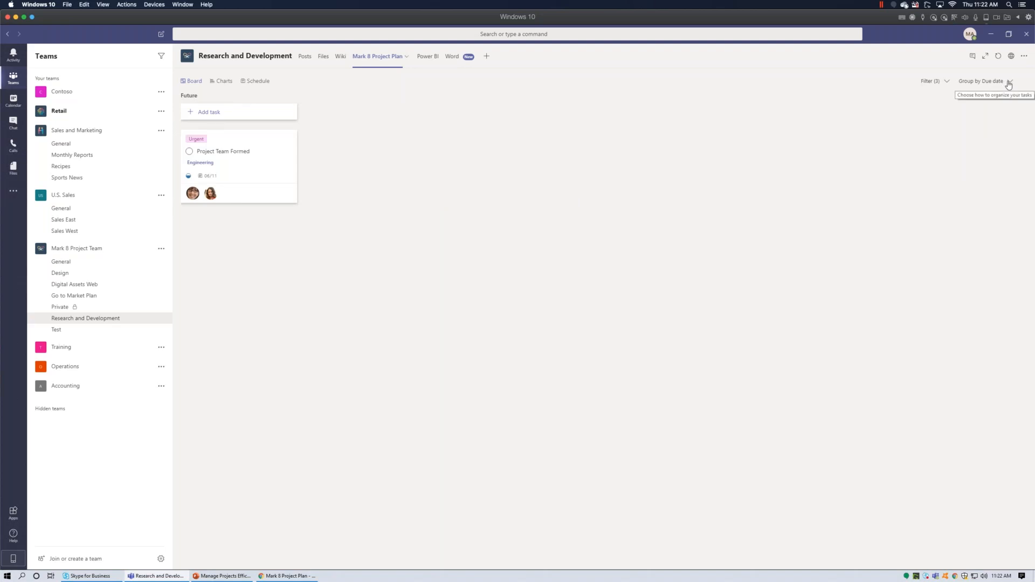
left_click(1009, 83)
left_click(971, 152)
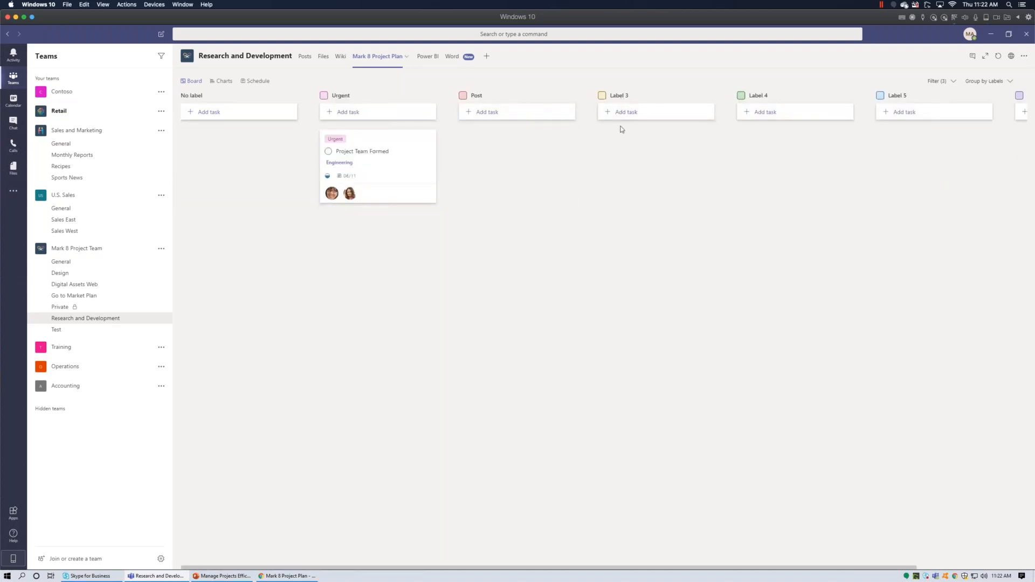
scroll(622, 129, "right", 4)
scroll(619, 130, "left", 4)
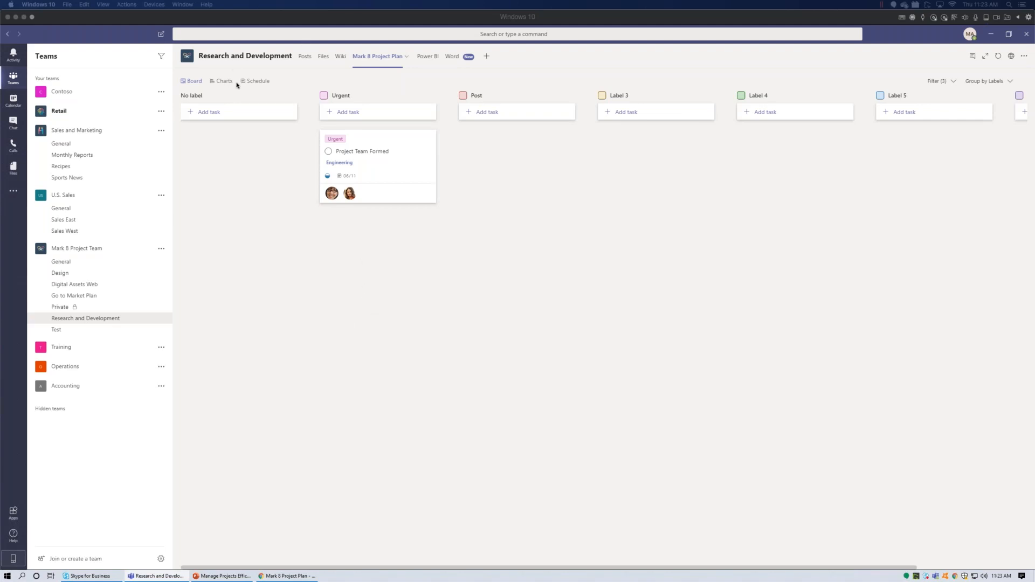
left_click(333, 81)
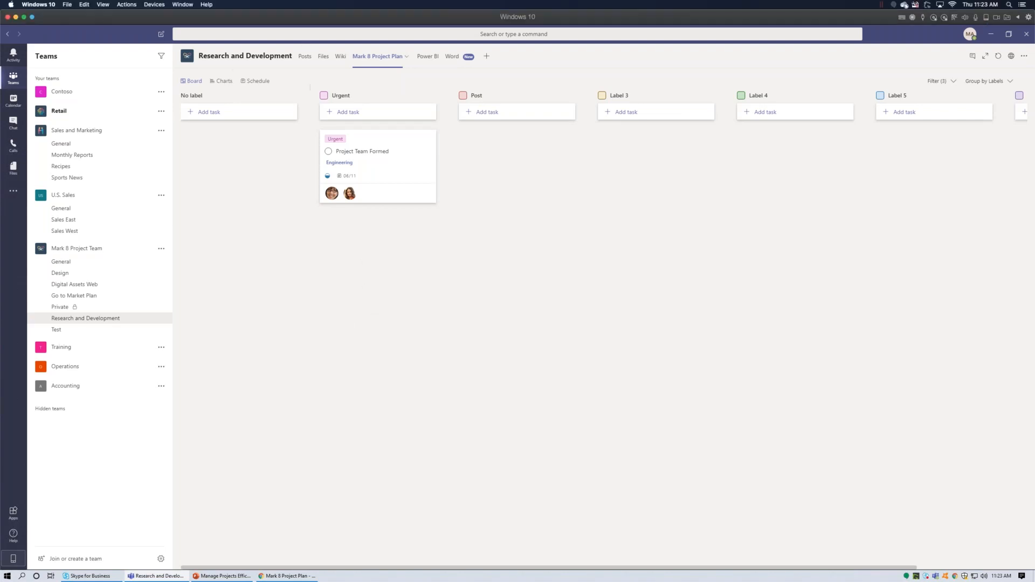
Switch to the Charts view, clear all filters, and group the task list by Bucket.
left_click(222, 82)
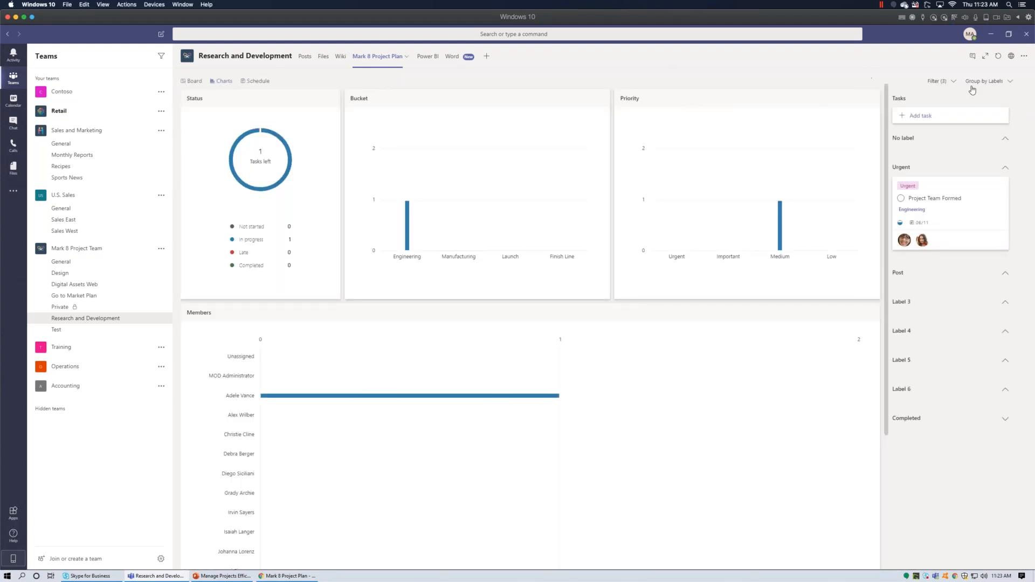
left_click(953, 82)
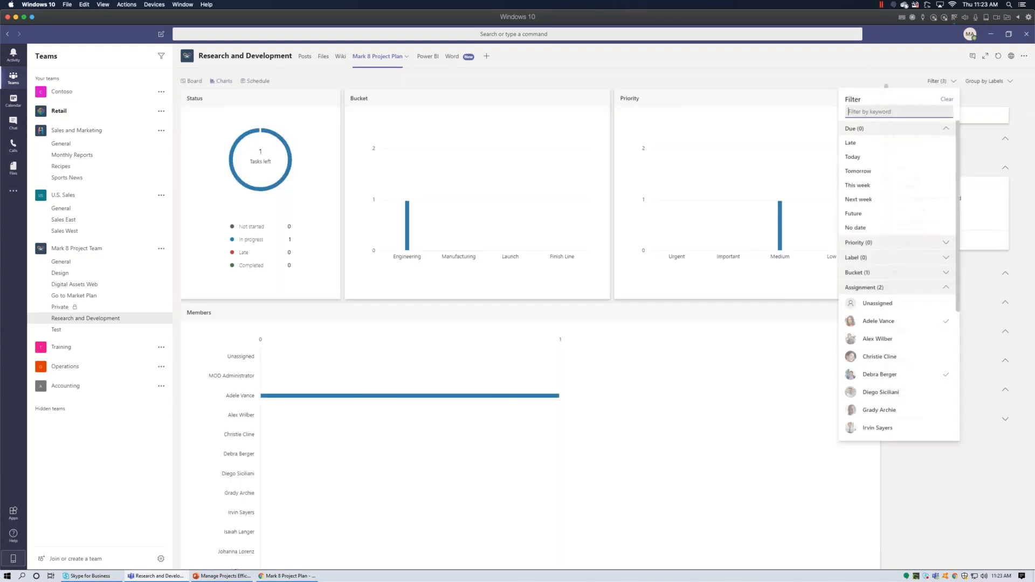
left_click(949, 100)
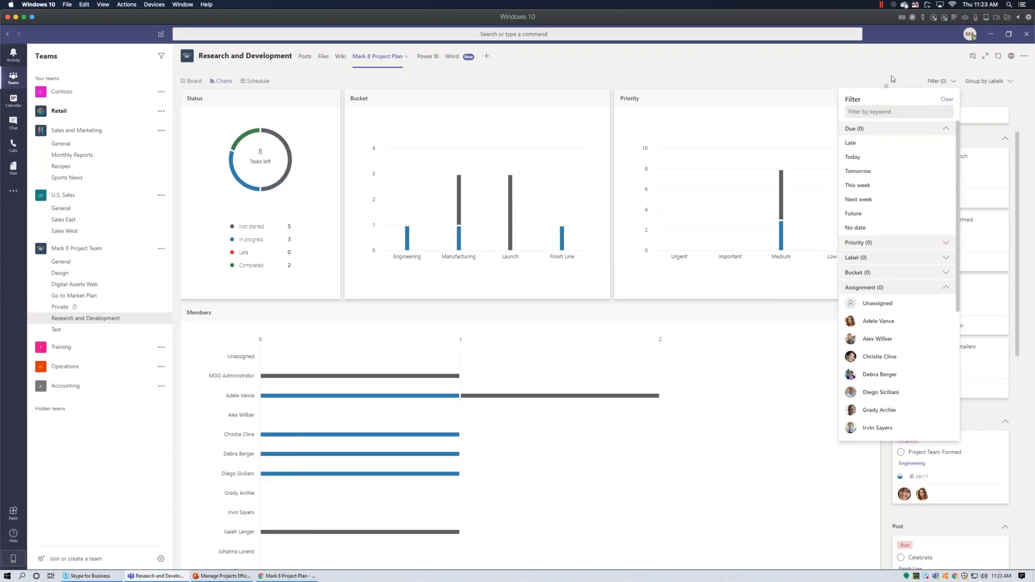
left_click(1008, 82)
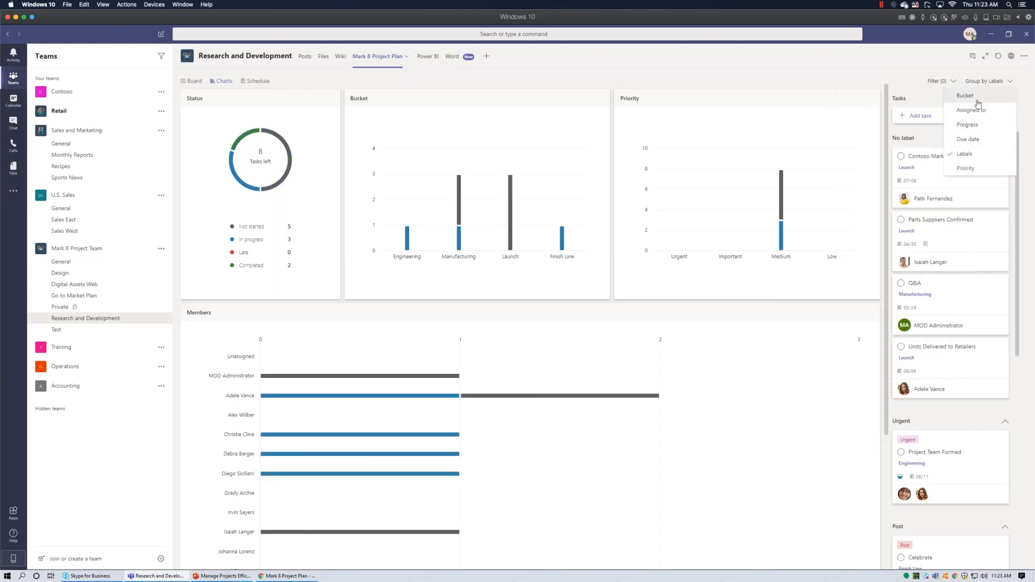
left_click(966, 96)
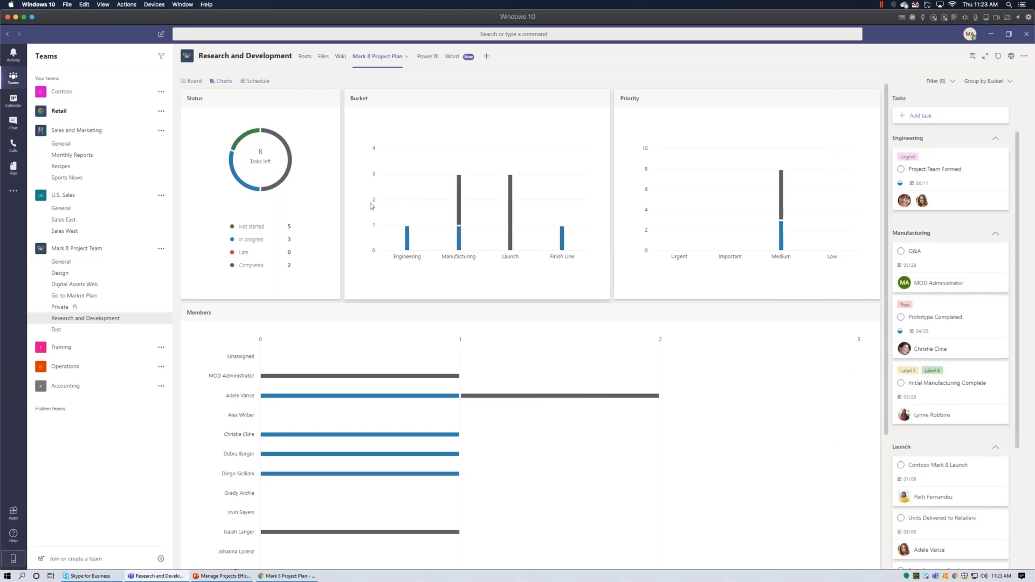
Read the chart bar values and task counts, scrolling through the charts view.
scroll(428, 214, "down", 5)
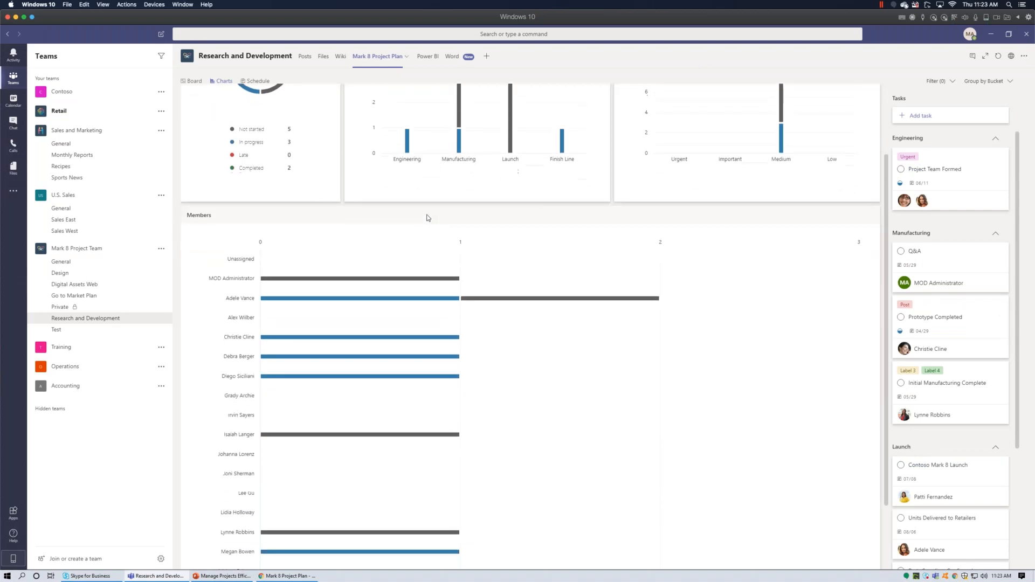
scroll(428, 218, "up", 5)
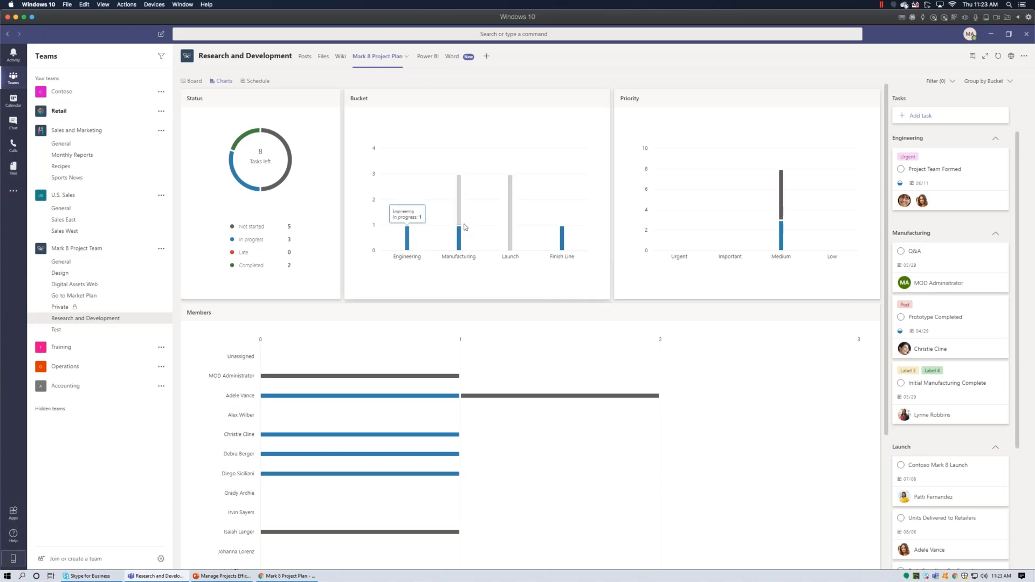
mouse_move(458, 209)
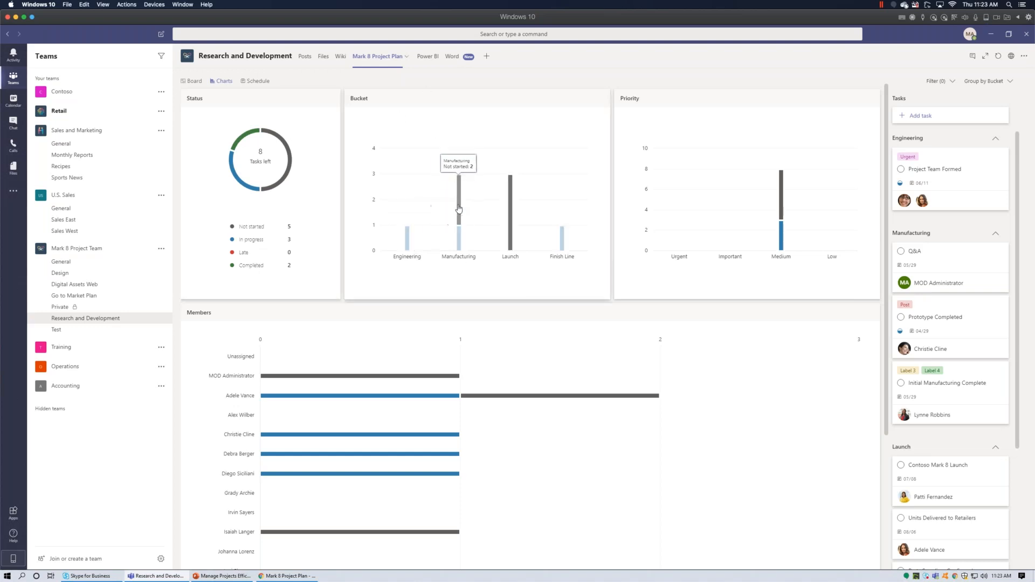
mouse_move(781, 238)
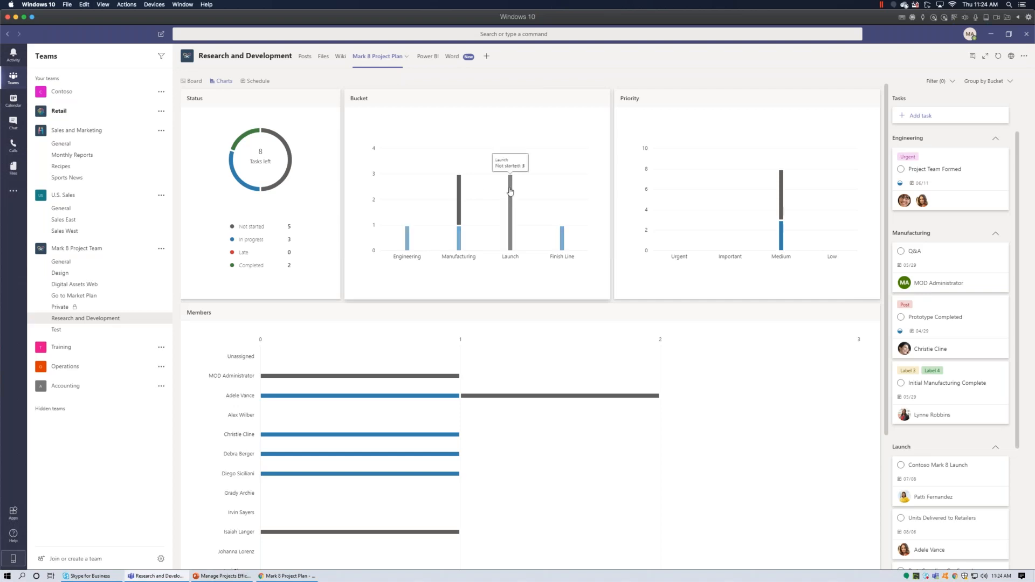
scroll(558, 318, "down", 2)
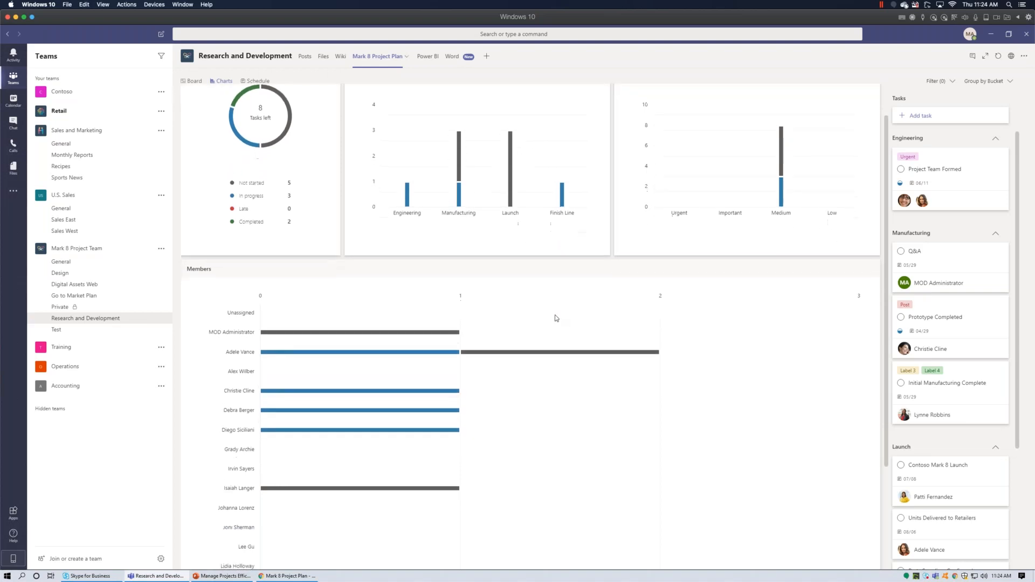
scroll(543, 293, "down", 4)
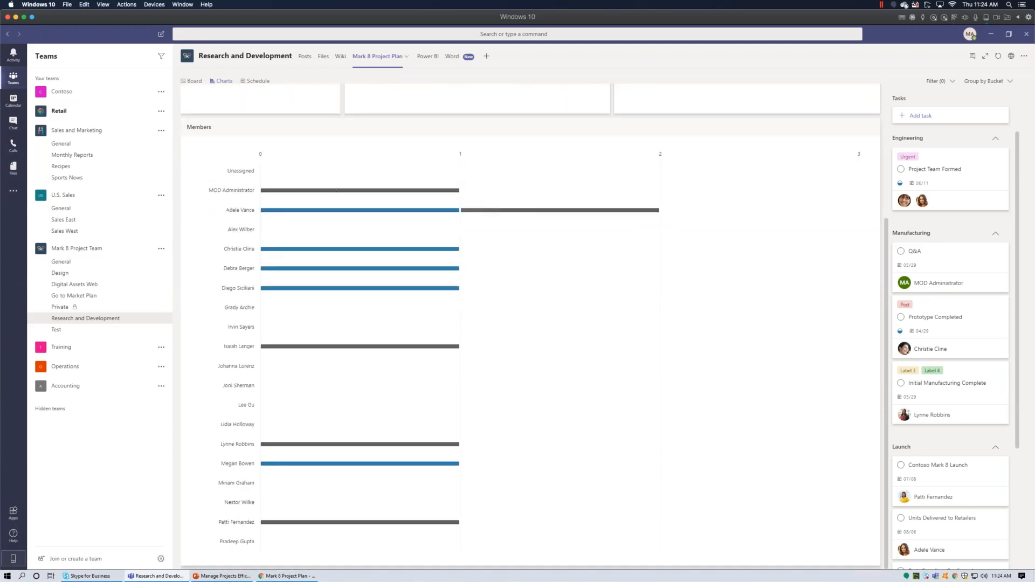
scroll(453, 241, "up", 4)
Return to the Board and collapse the task labels into colour bars.
left_click(192, 80)
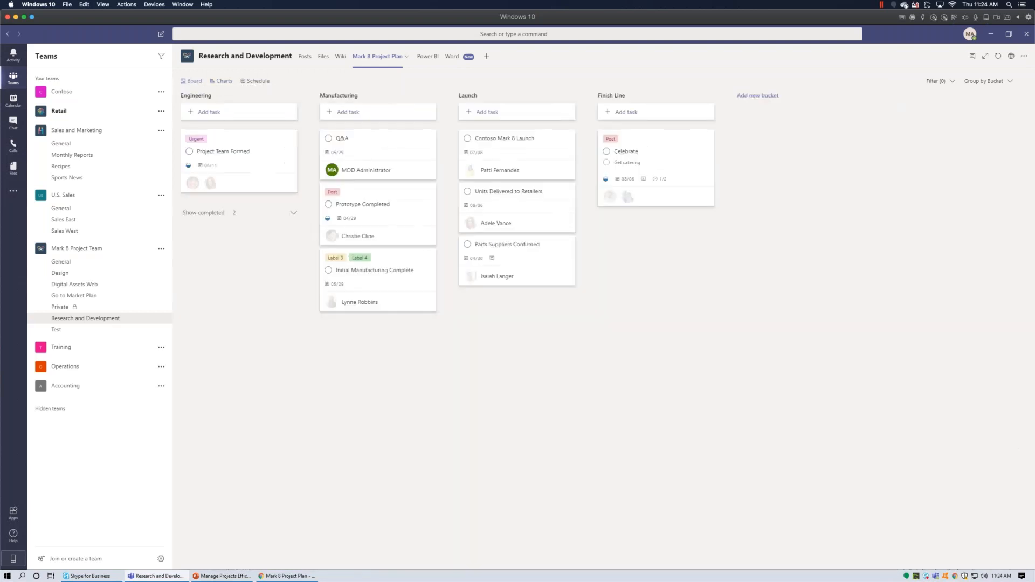
left_click(214, 182)
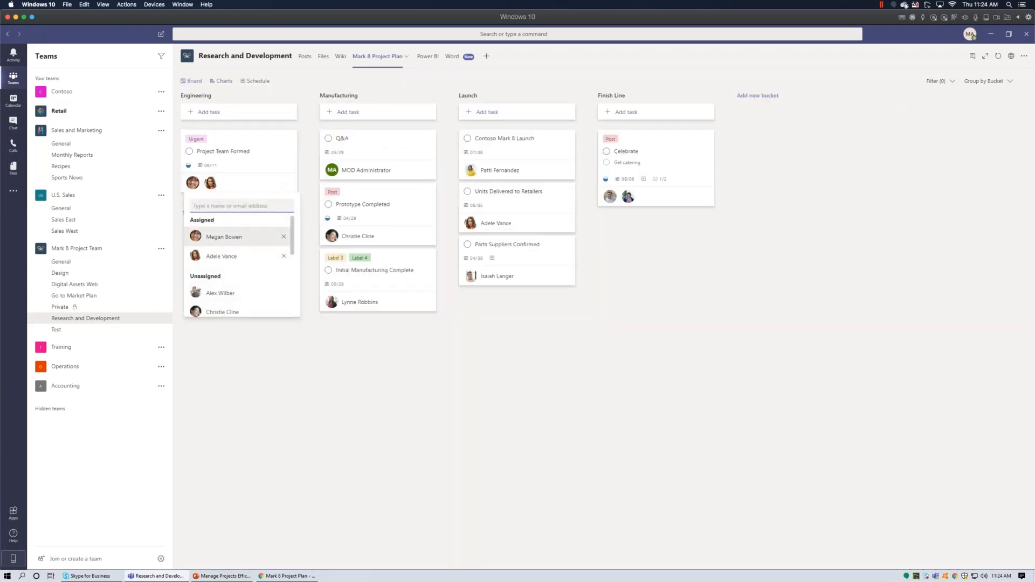
left_click(204, 140)
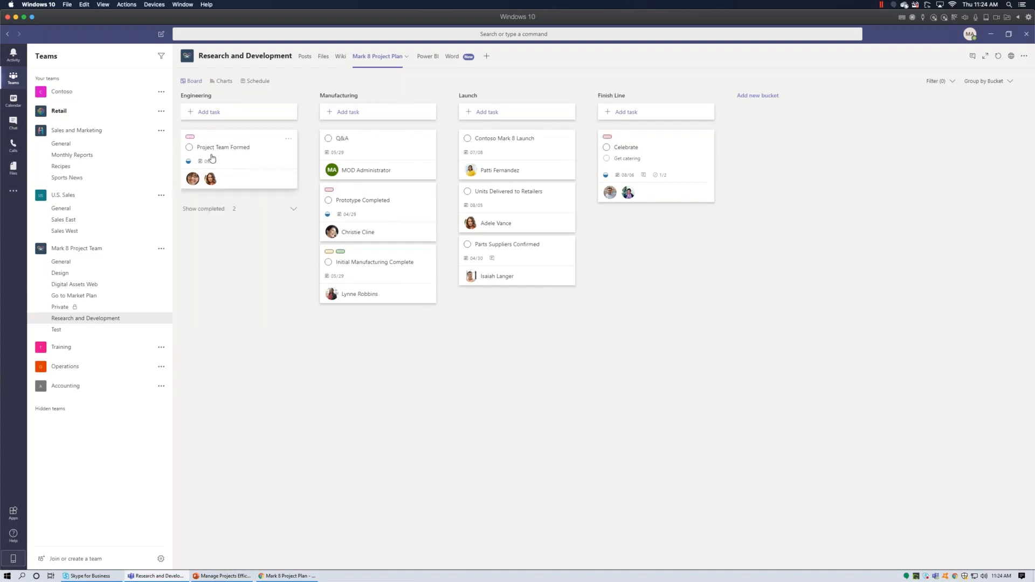
left_click(213, 166)
left_click(750, 160)
Set Project Team Formed's due date to March 3, 2020, then switch to Schedule.
left_click(204, 163)
left_click(264, 176)
left_click(264, 176)
left_click(263, 176)
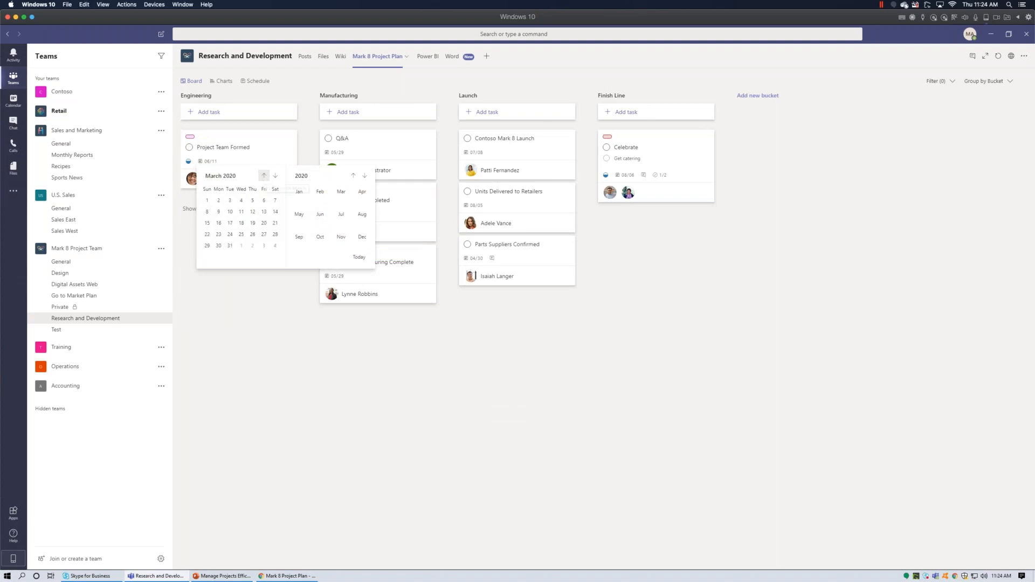
left_click(229, 200)
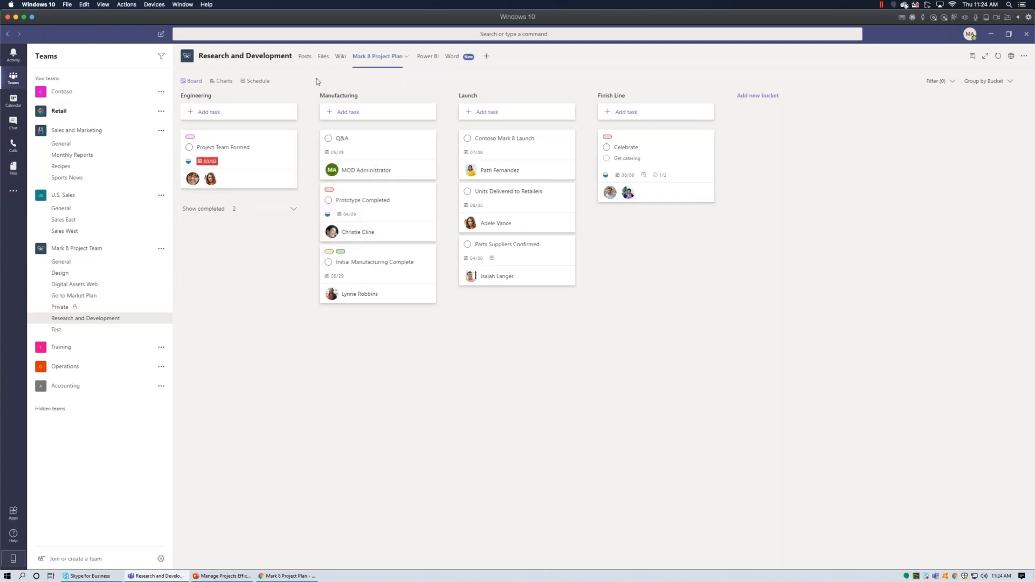
left_click(261, 83)
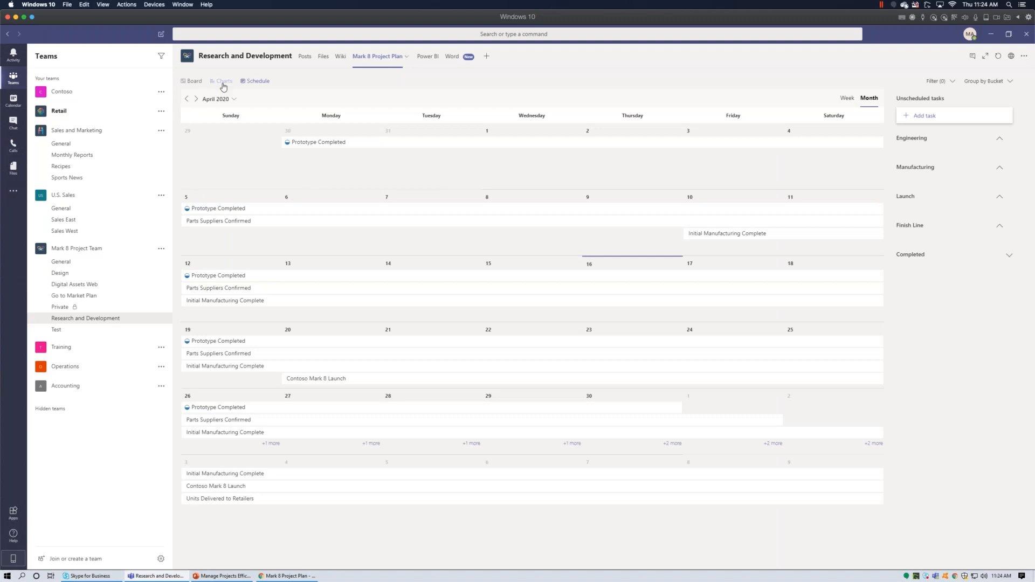
left_click(223, 82)
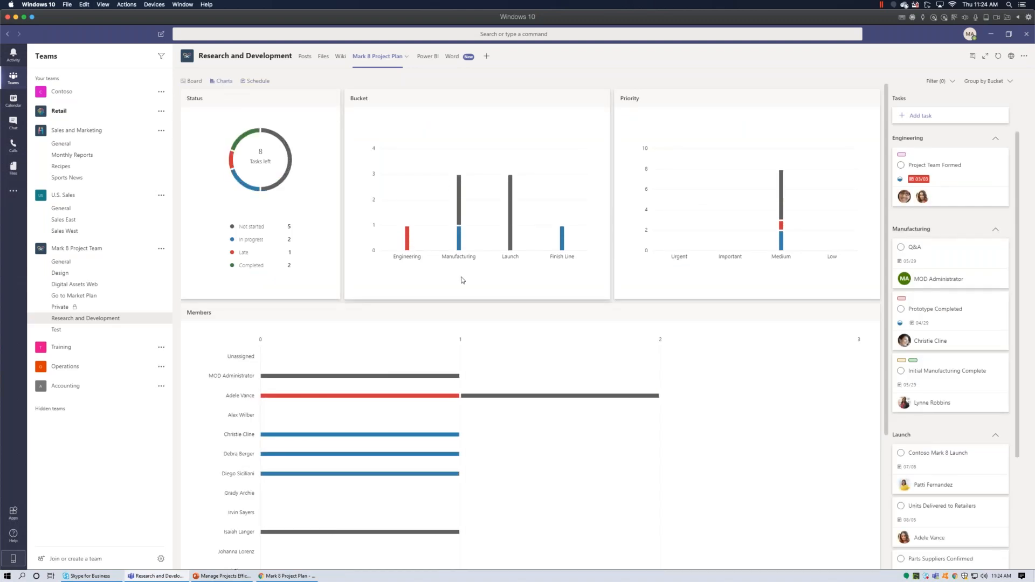
scroll(432, 302, "down", 1)
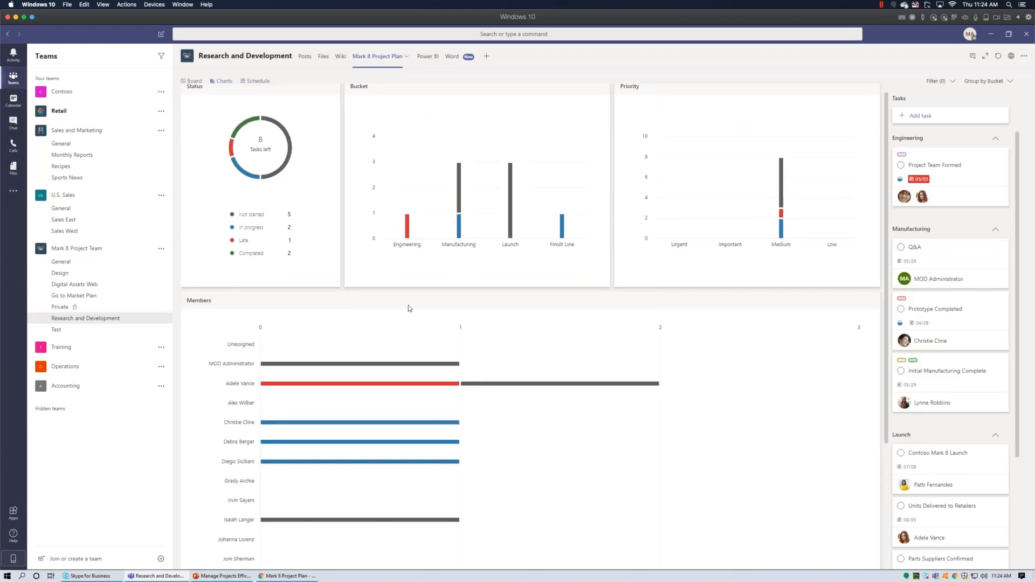
scroll(410, 308, "down", 1)
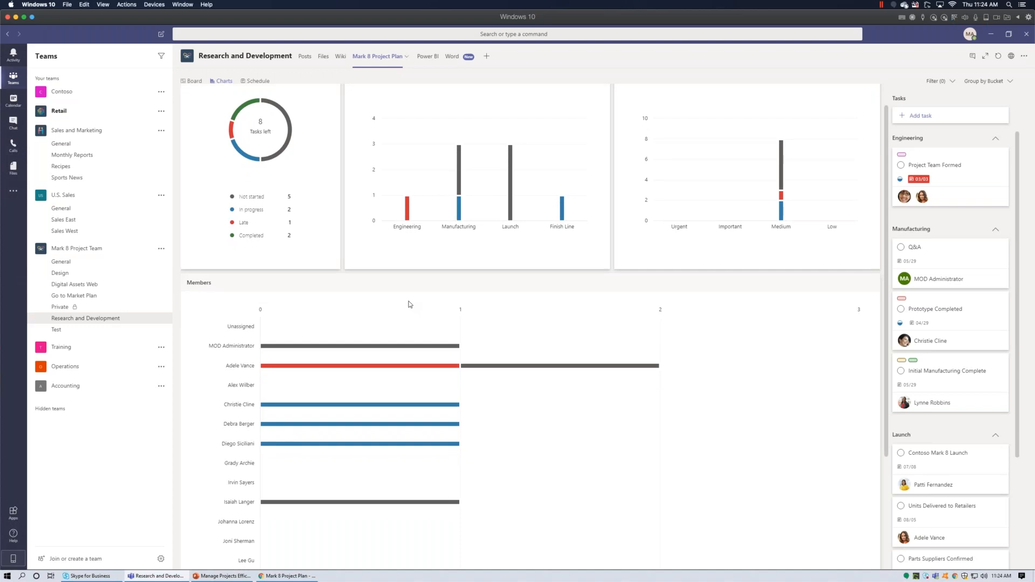
scroll(410, 305, "down", 1)
mouse_move(382, 346)
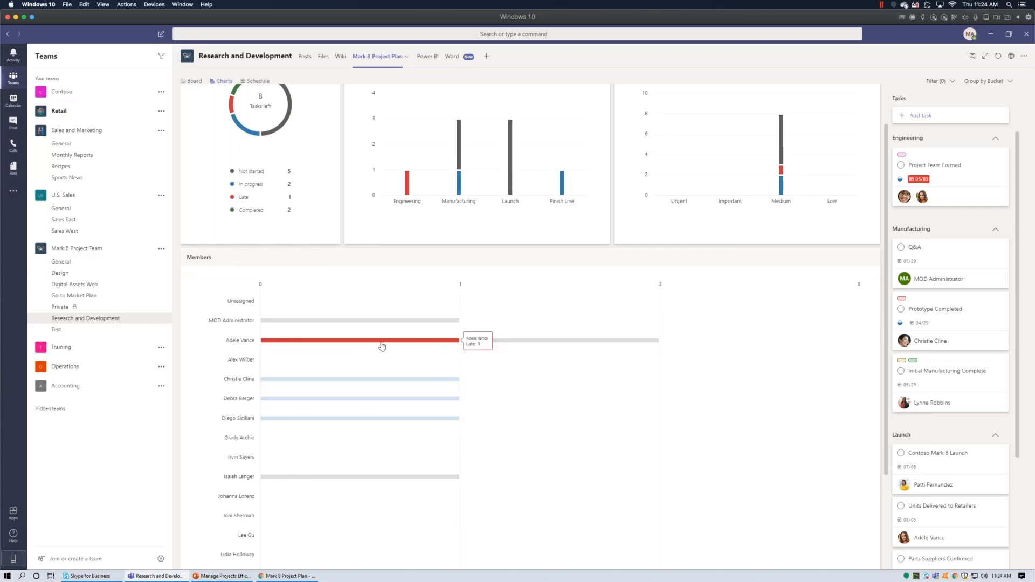
mouse_move(604, 343)
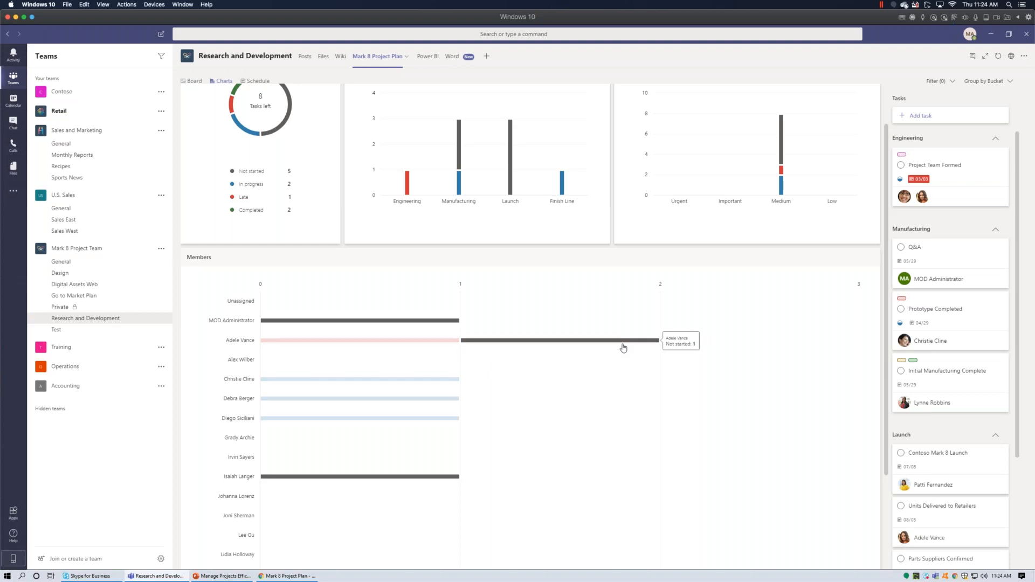
scroll(624, 347, "down", 3)
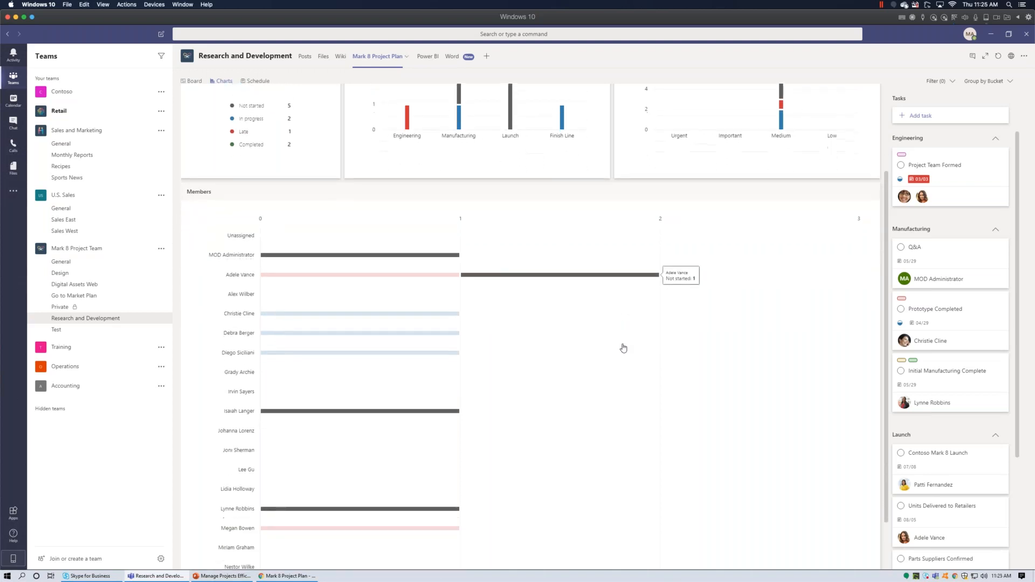
scroll(624, 347, "up", 4)
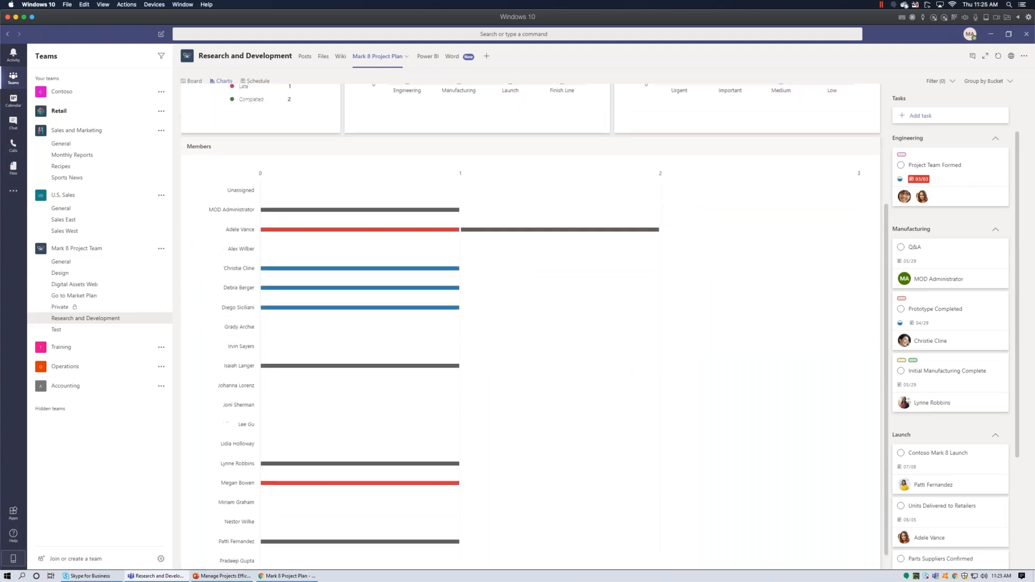
Change the assignment filter from the selected member to MOD Administrator's tasks.
left_click(582, 399)
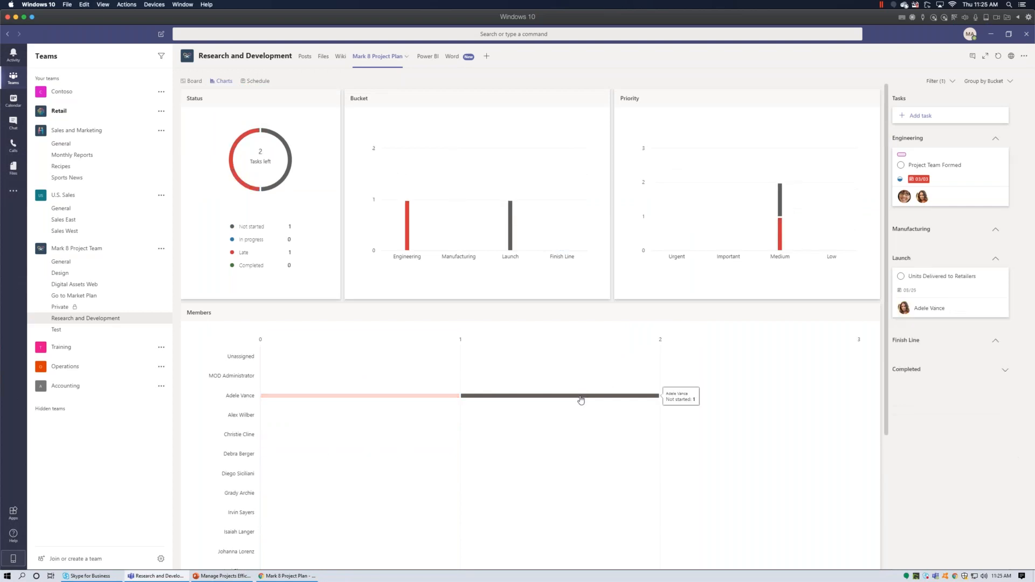
mouse_move(512, 240)
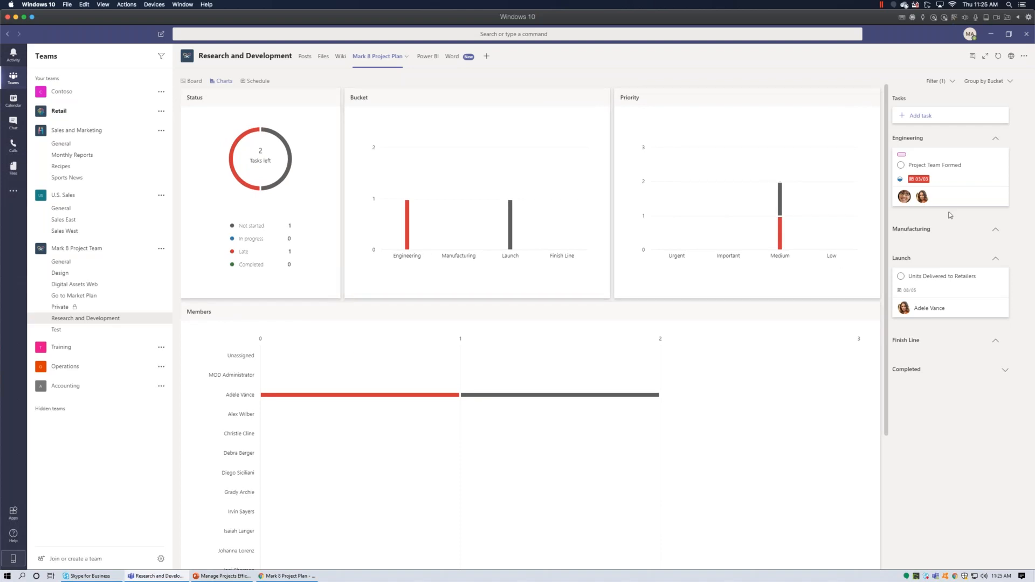
left_click(953, 83)
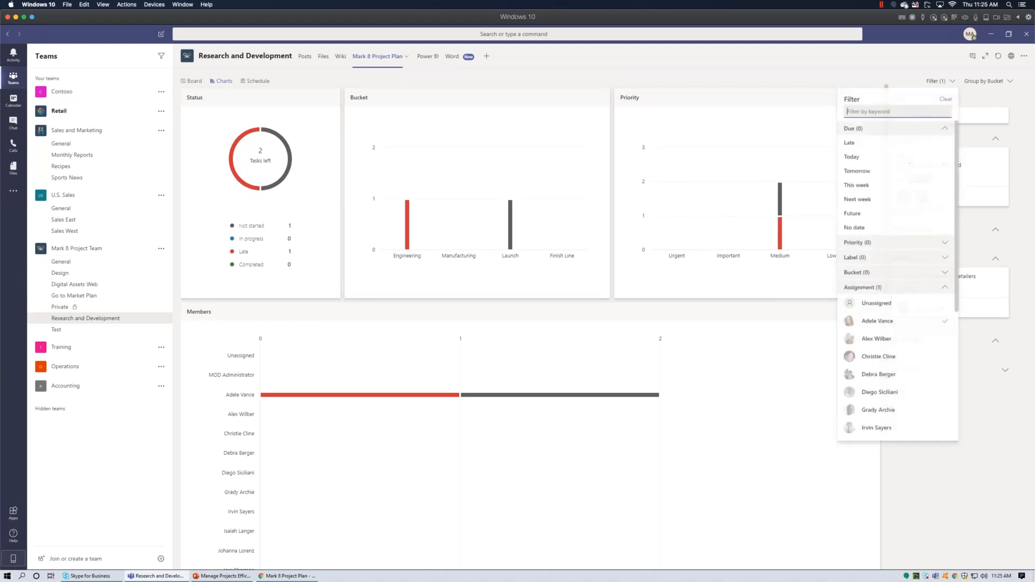
left_click(903, 322)
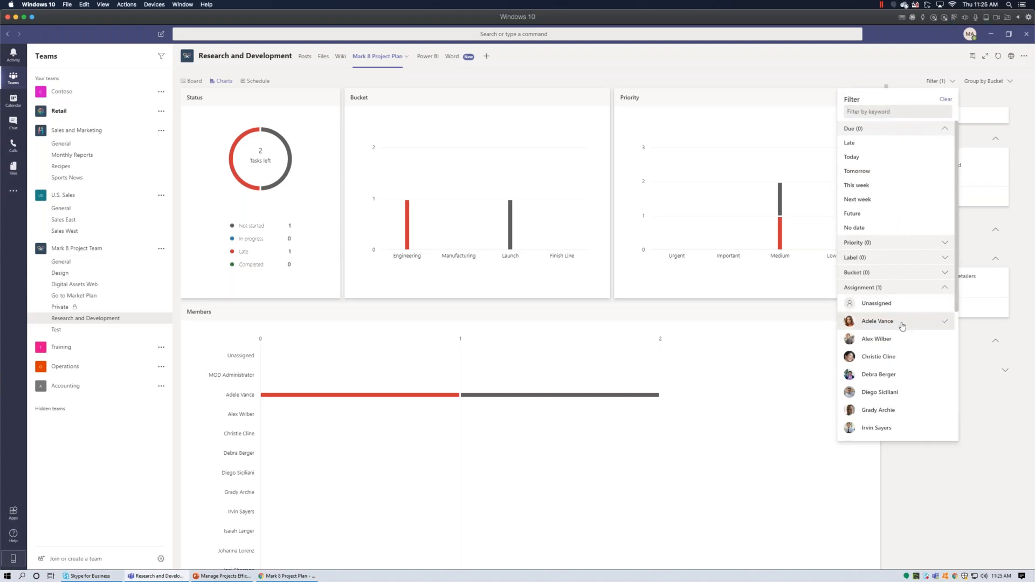
left_click(293, 376)
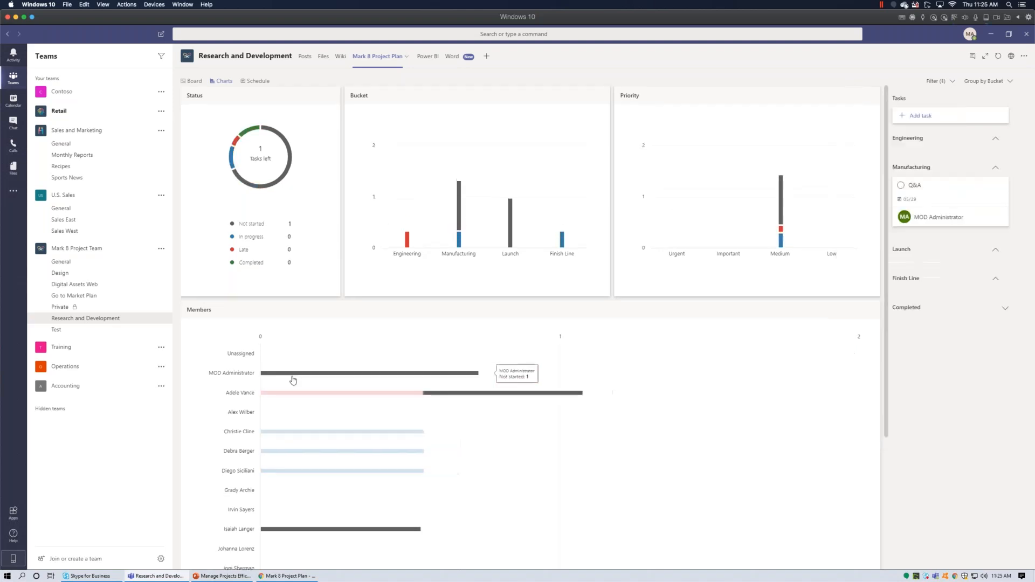
Review the filtered charts and show the April 2020 Schedule calendar.
mouse_move(461, 223)
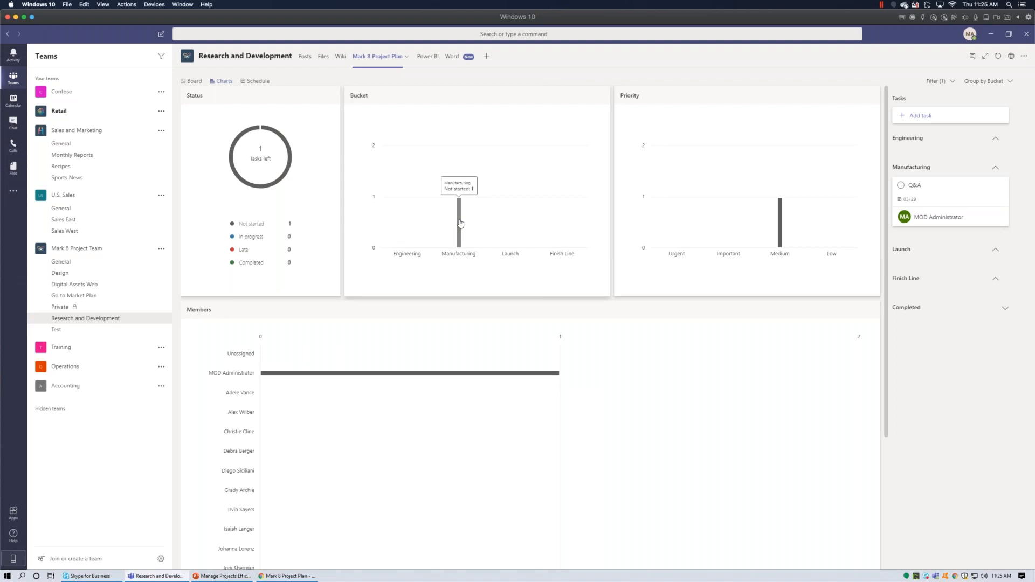
scroll(459, 225, "down", 1)
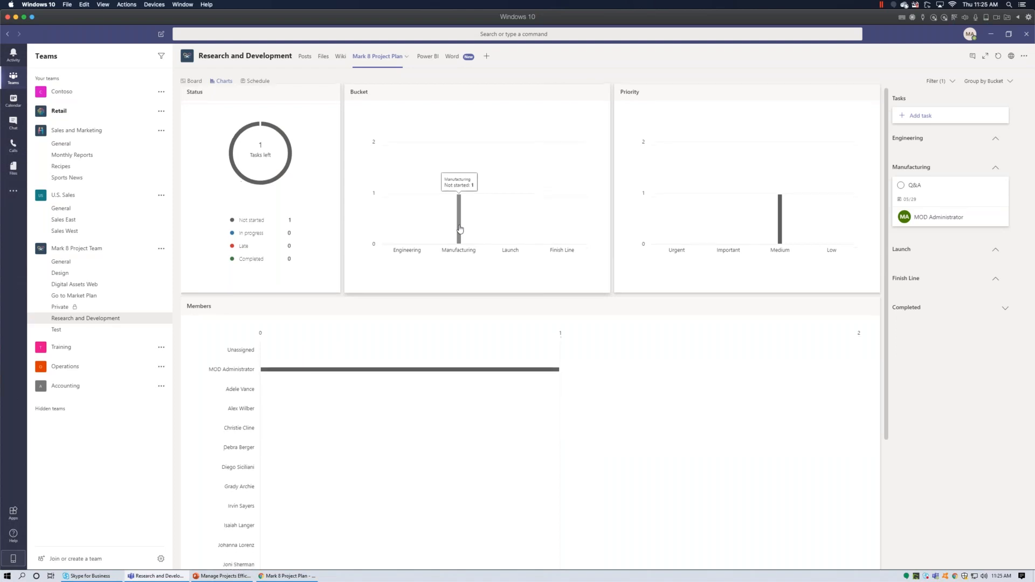
scroll(459, 259, "down", 3)
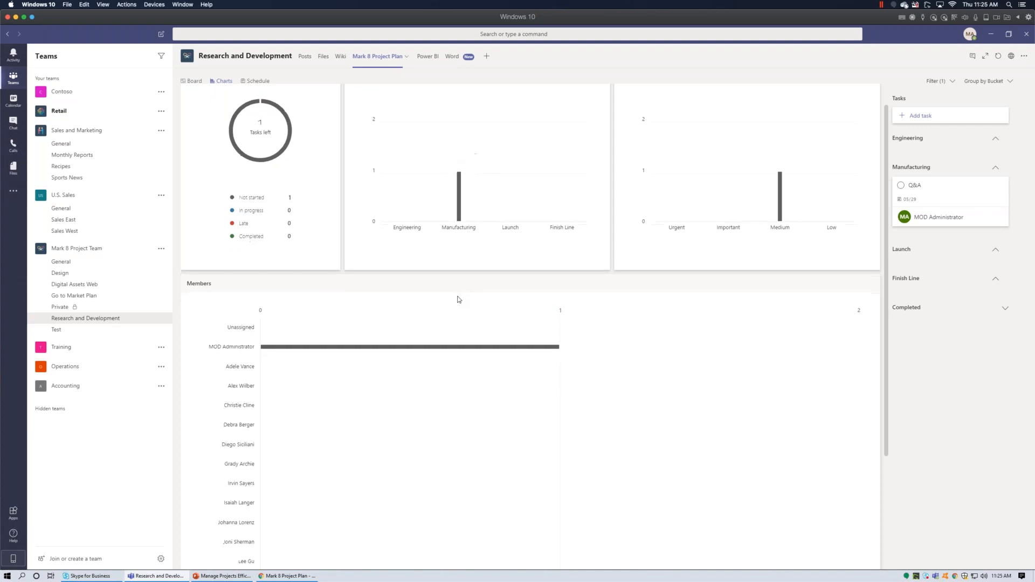
scroll(456, 298, "down", 3)
scroll(456, 299, "up", 5)
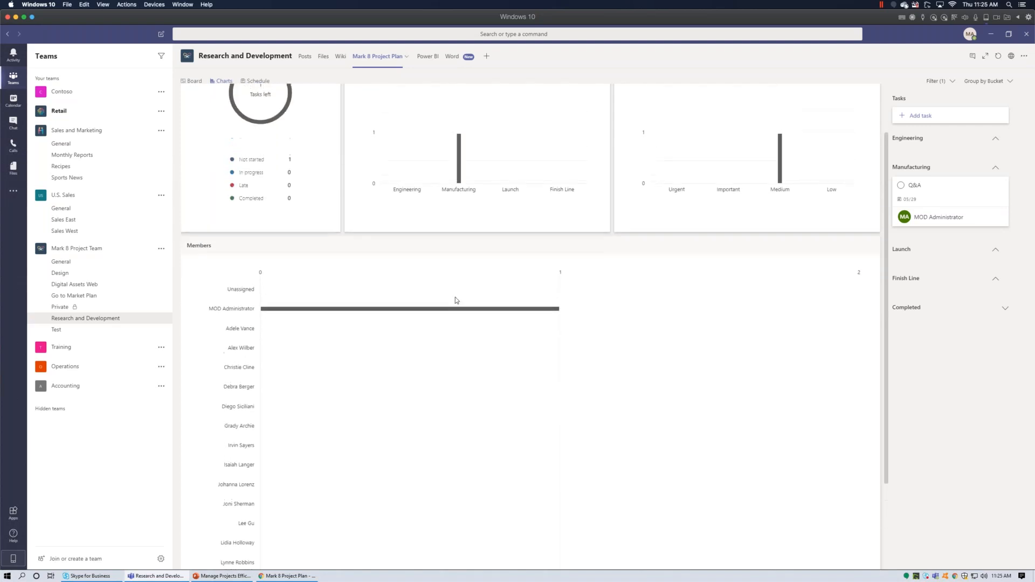
scroll(446, 300, "up", 1)
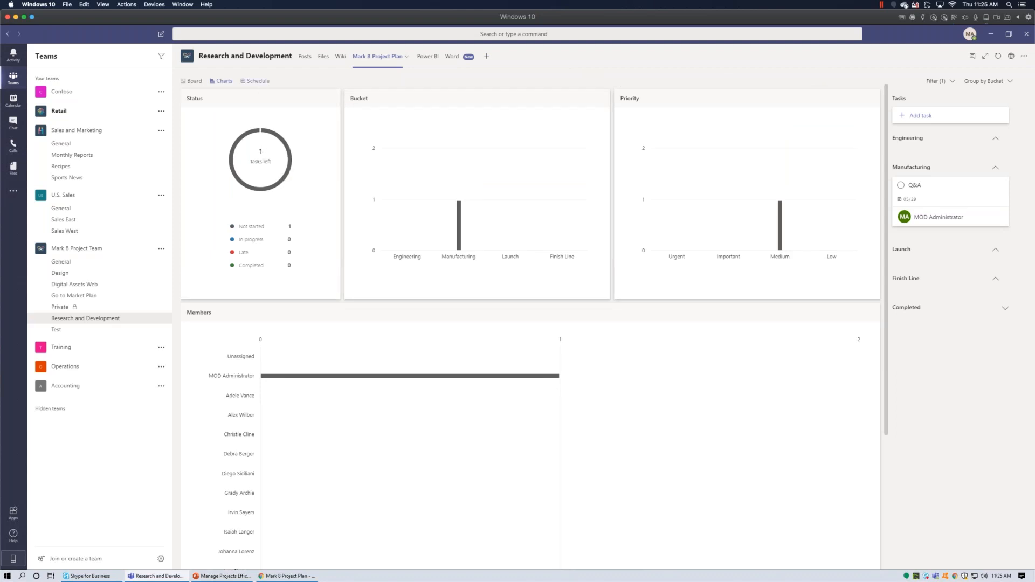
left_click(257, 82)
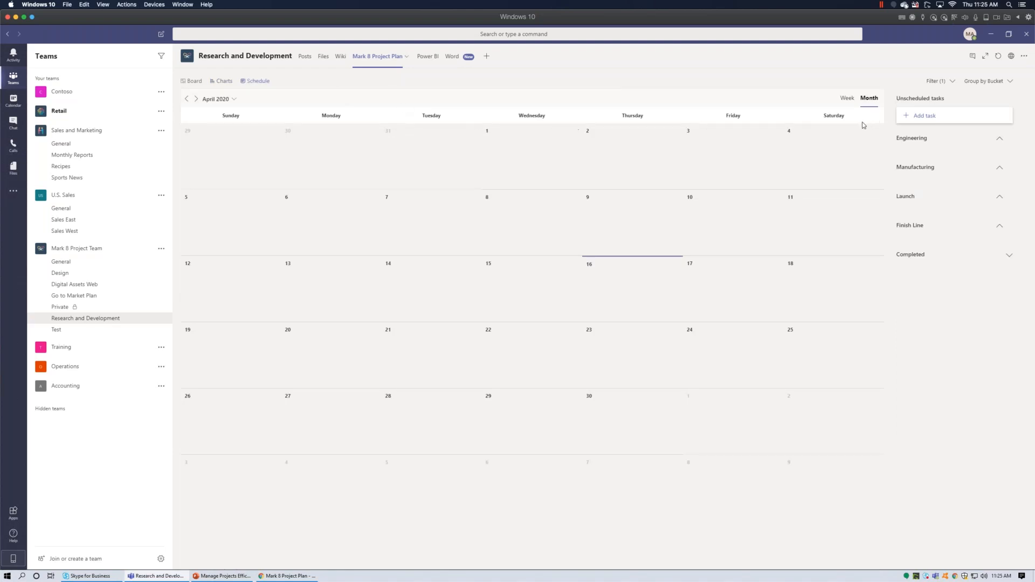
Clear all filters so every task returns to the schedule, and close the filter panel.
left_click(952, 82)
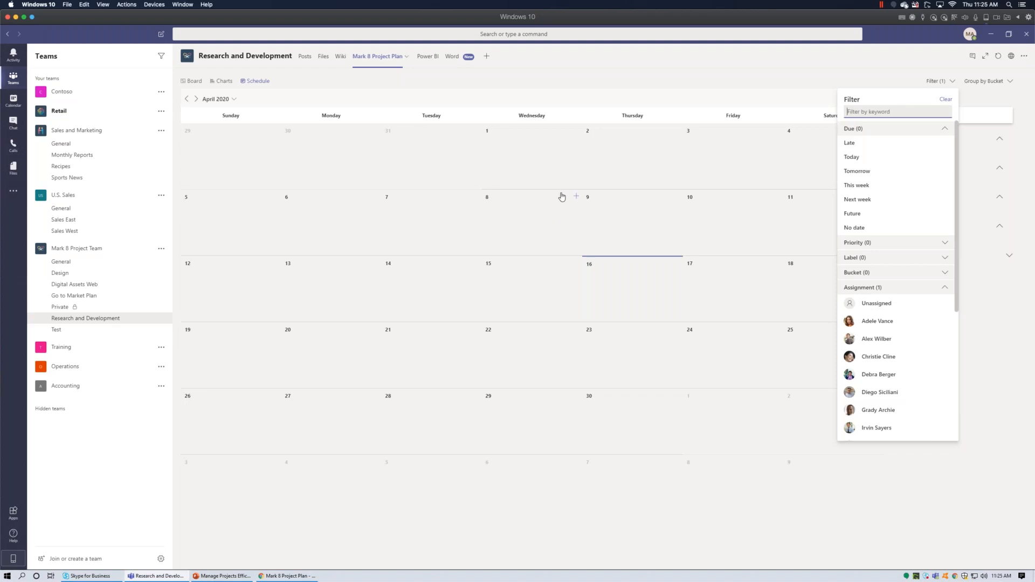
left_click(947, 101)
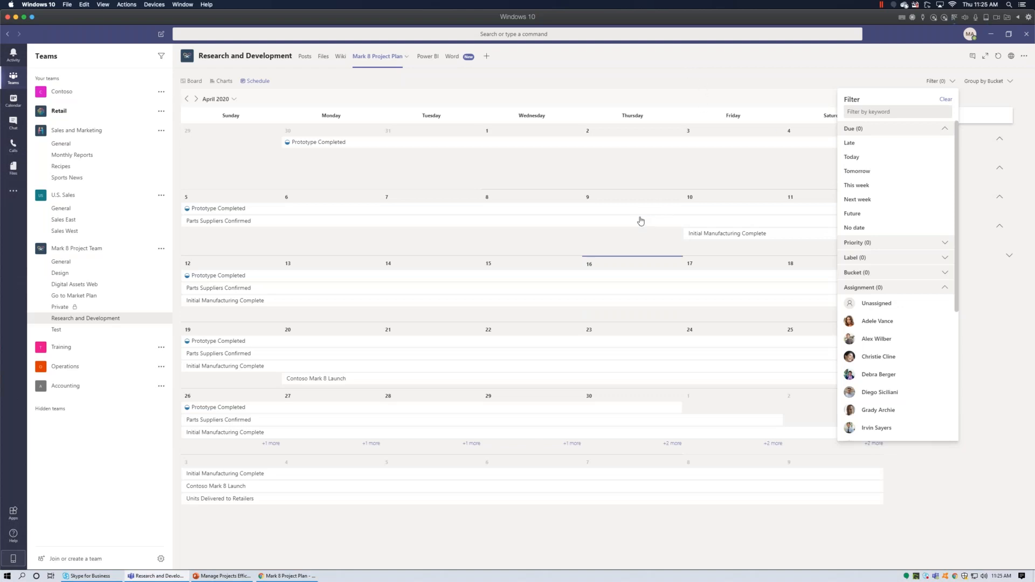
left_click(831, 78)
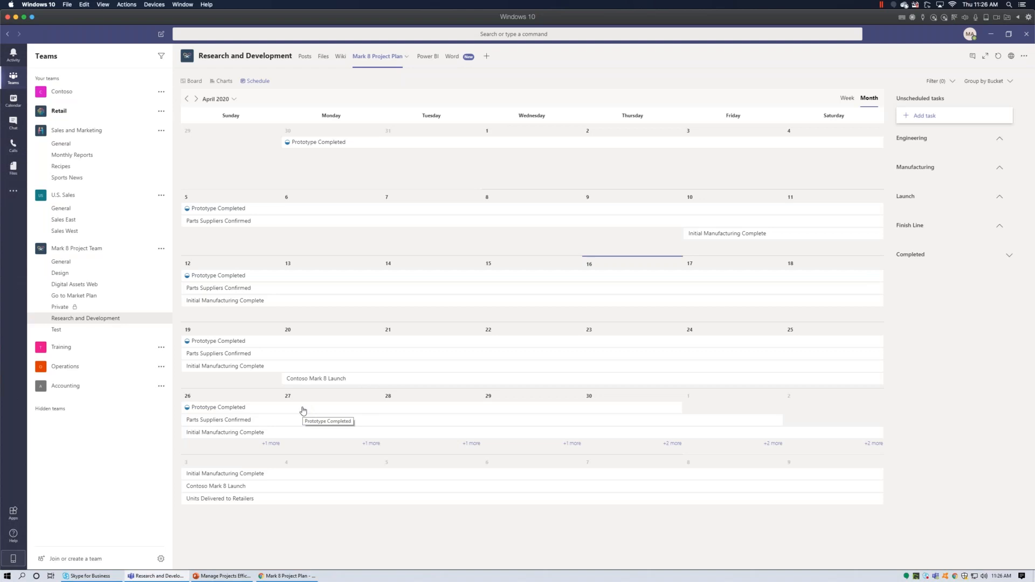
Move Prototype Completed's due date to April 8.
left_click(372, 144)
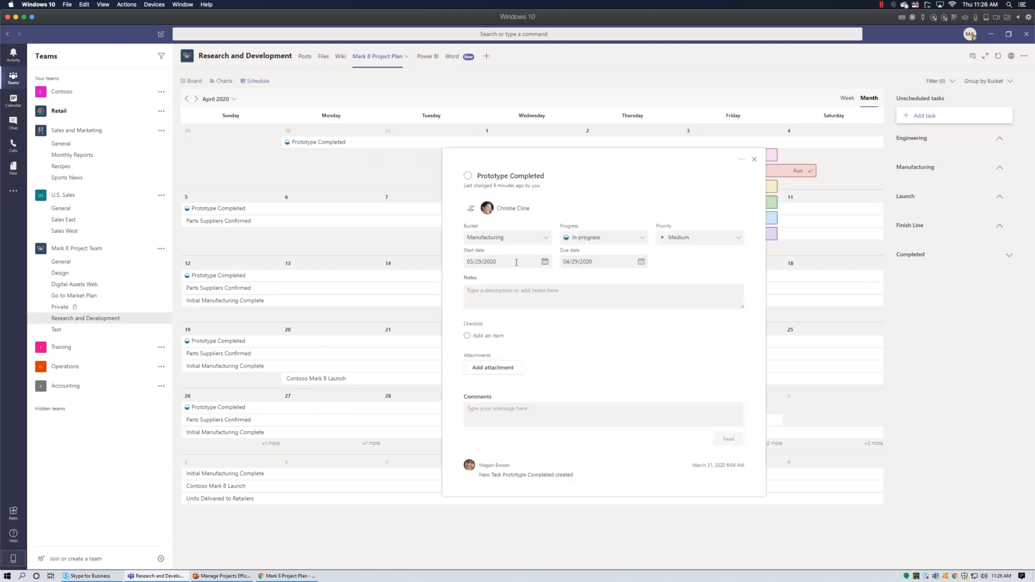
left_click(615, 263)
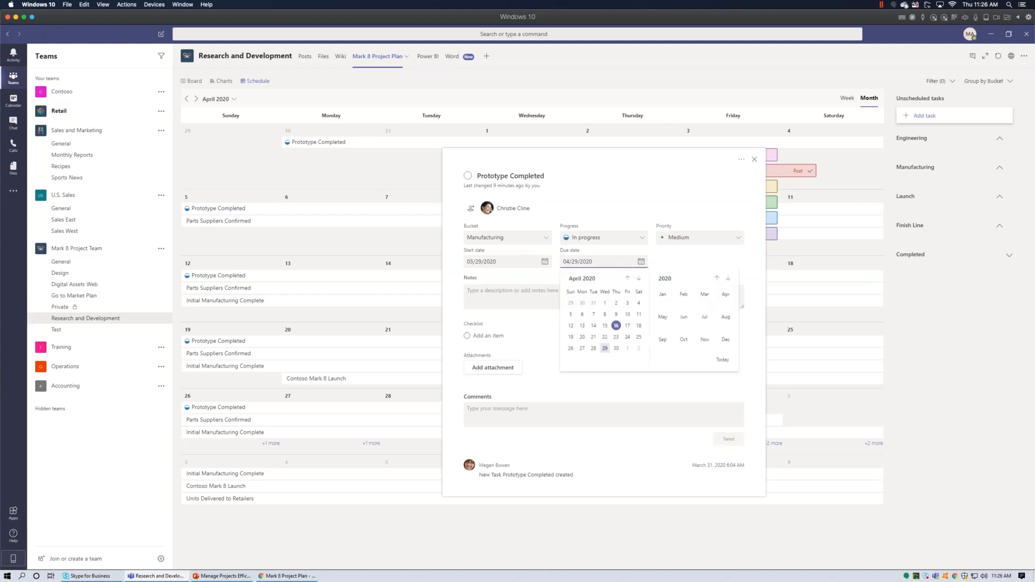
left_click(605, 315)
left_click(754, 159)
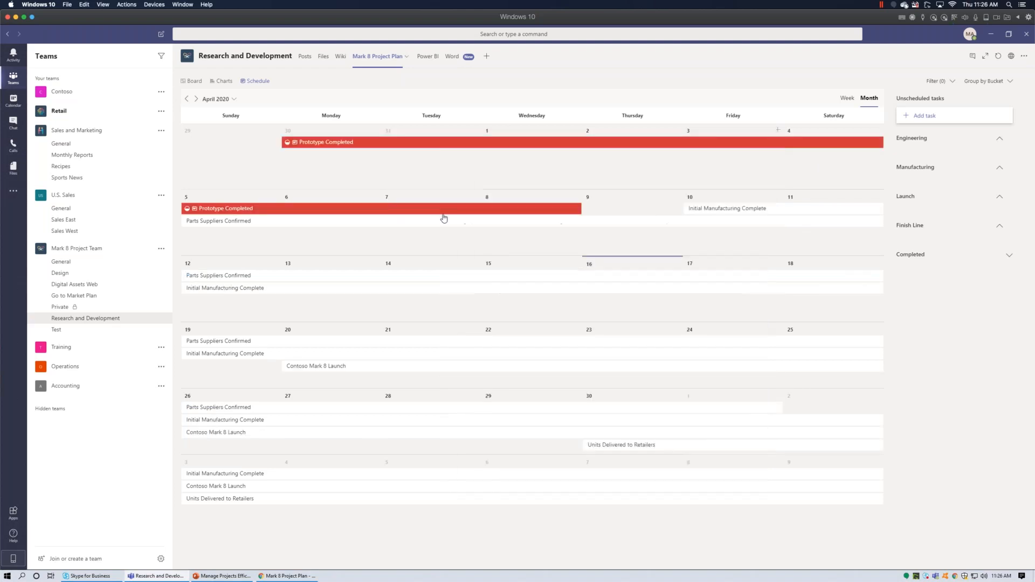
Give Initial Manufacturing Complete a start date of April 8 and due date of April 23.
left_click(734, 208)
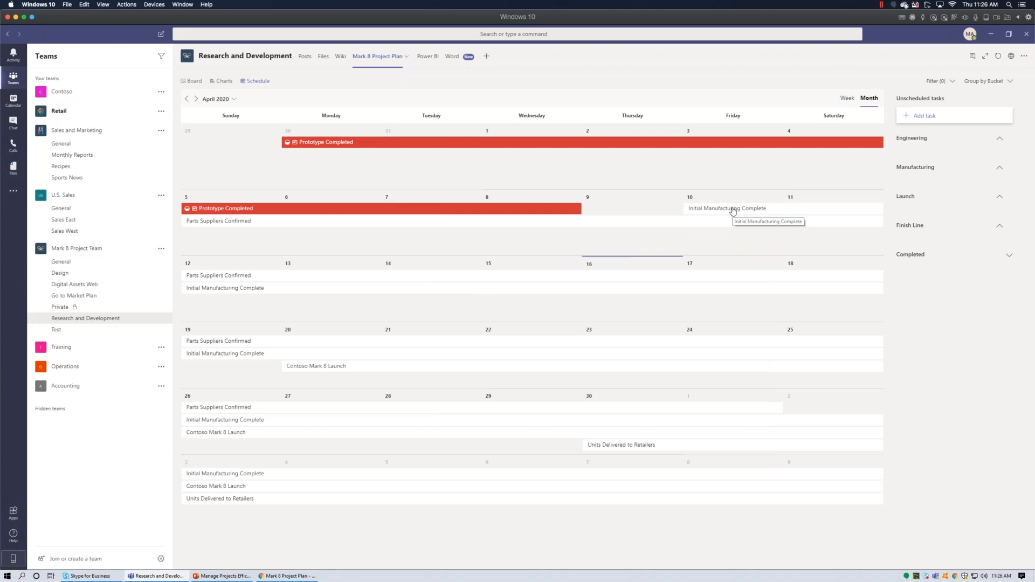
left_click(544, 262)
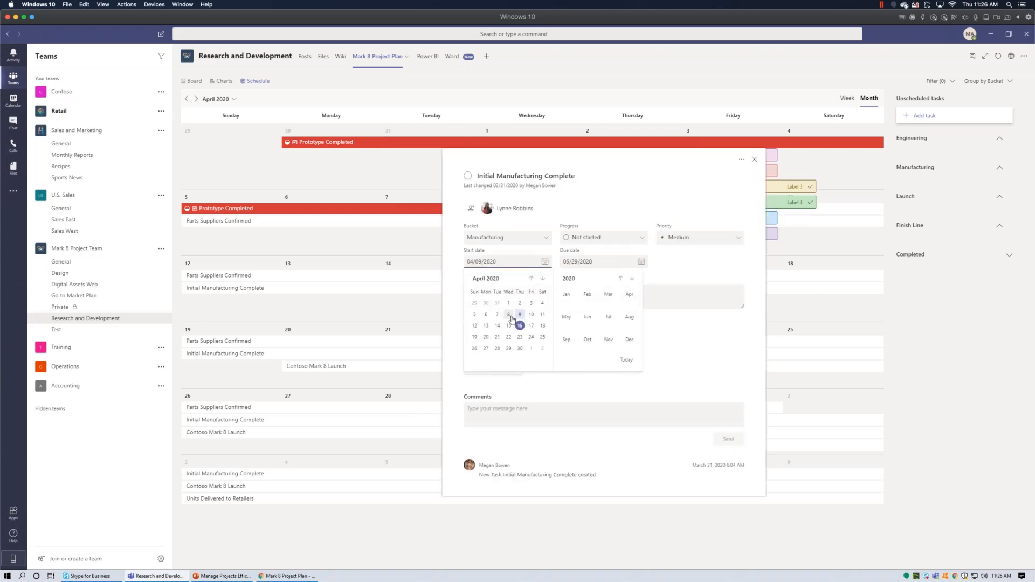
left_click(508, 315)
left_click(641, 262)
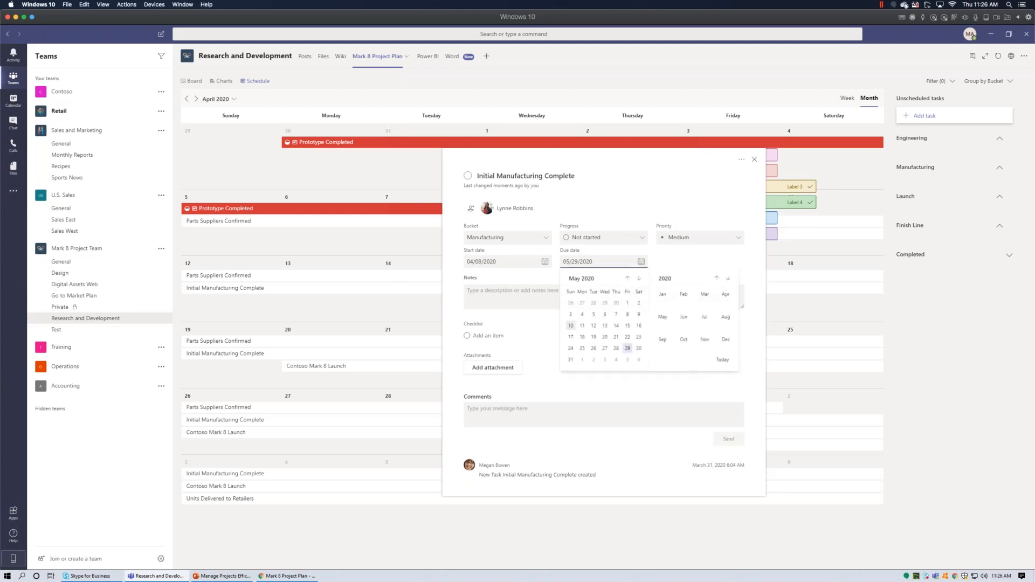
left_click(627, 279)
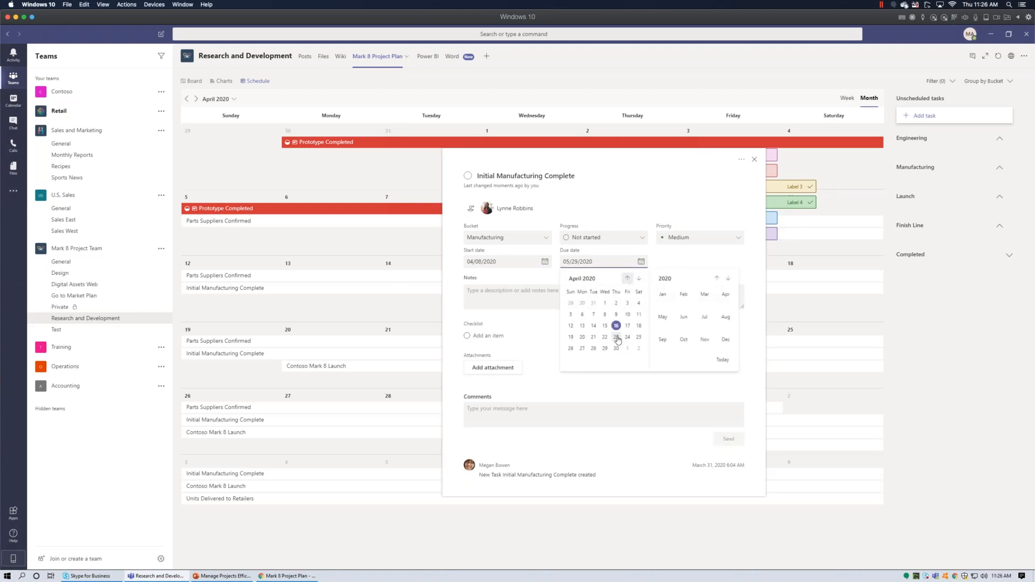
left_click(617, 348)
left_click(755, 159)
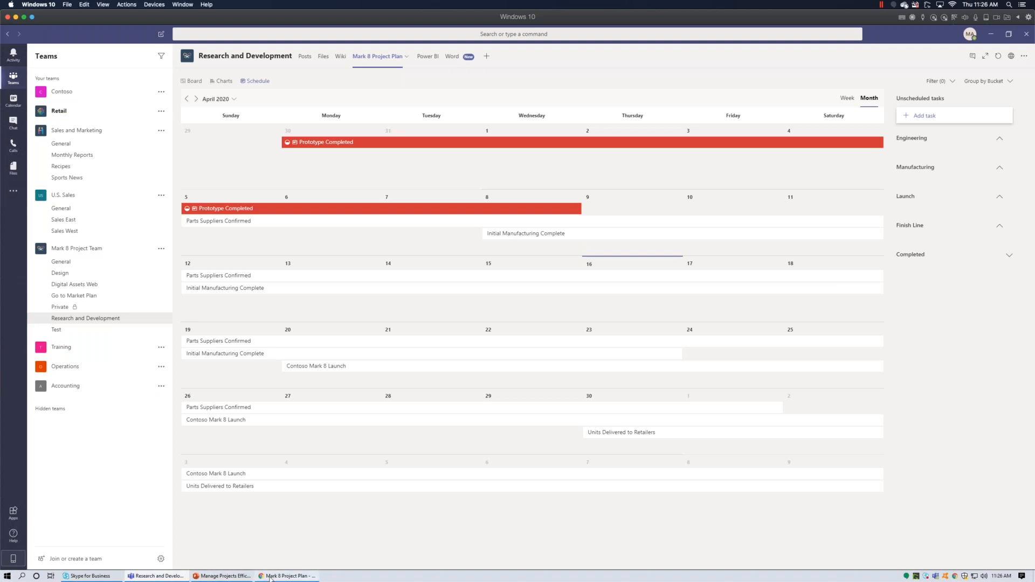
left_click(287, 576)
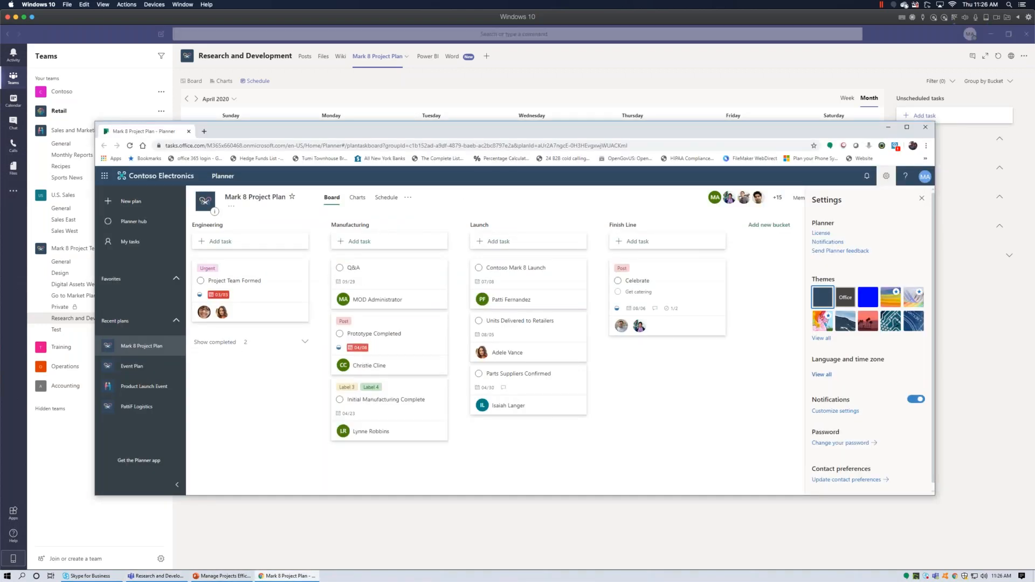
Raise the Planner browser window slightly and choose Members from the plan's '...' menu.
left_click_drag(507, 129, 508, 122)
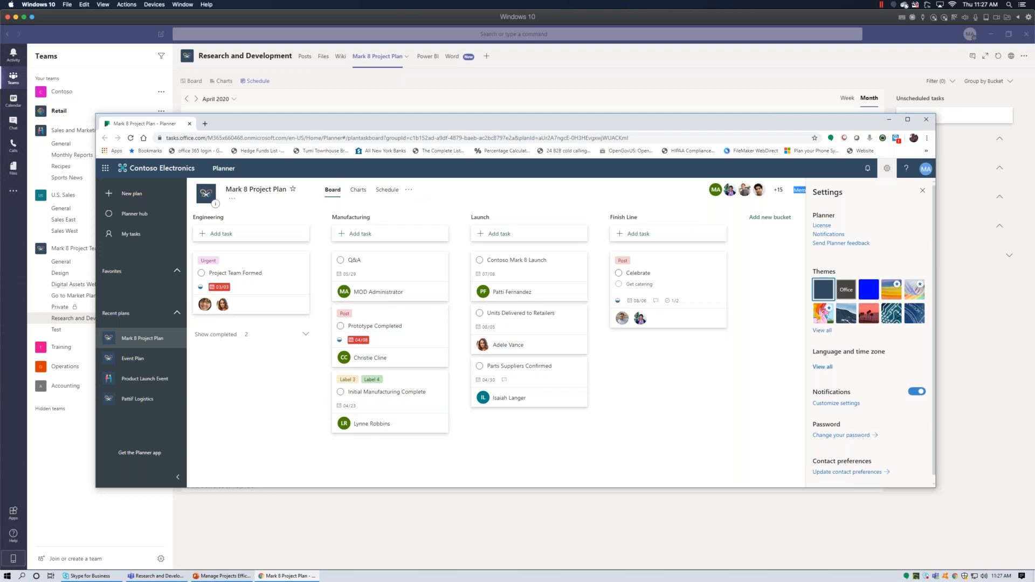
left_click(408, 190)
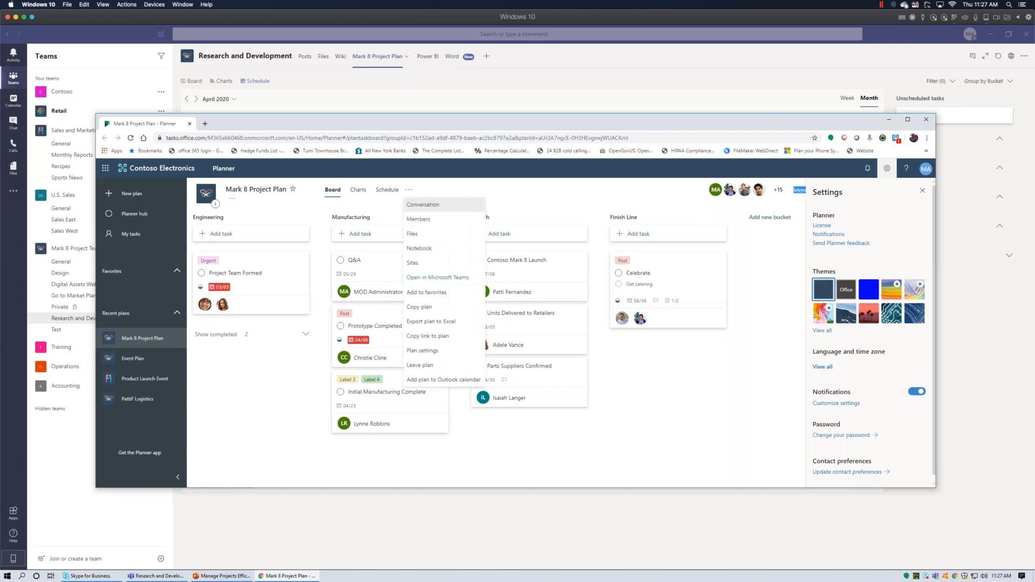
left_click(443, 221)
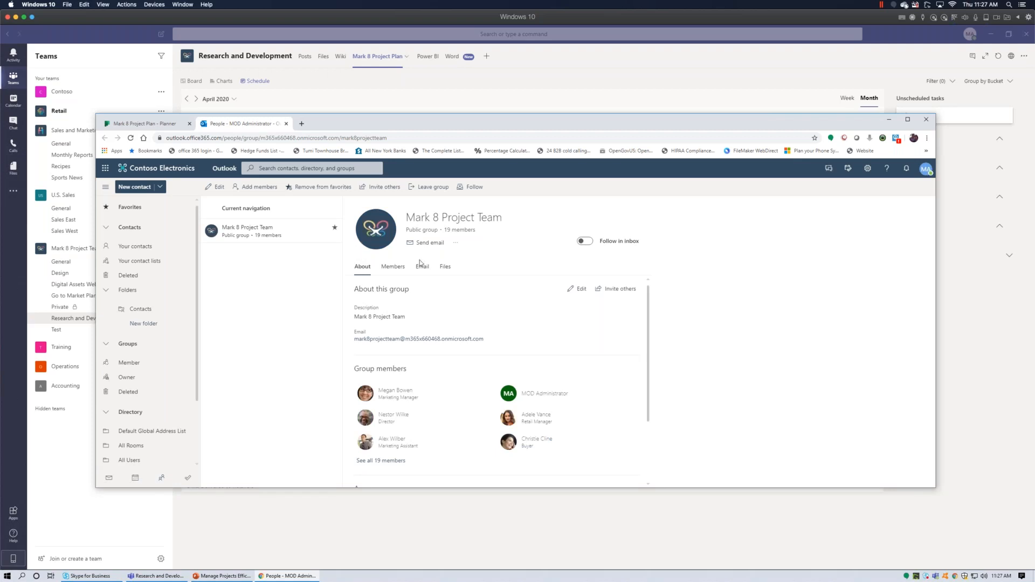
Scroll the group members page, then open the plan's Files from Planner's '...' menu.
left_click_drag(648, 309, 650, 372)
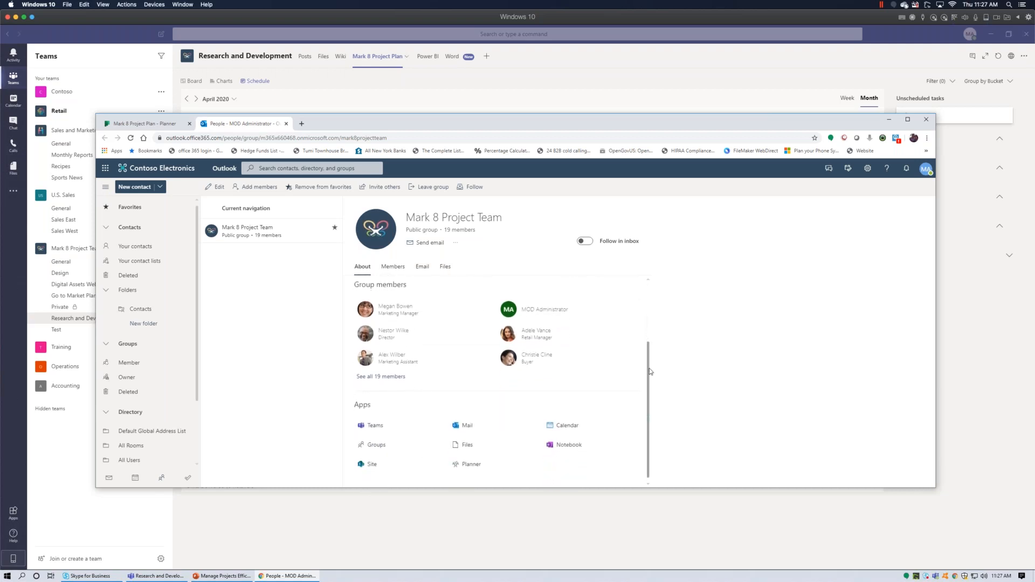
left_click(158, 125)
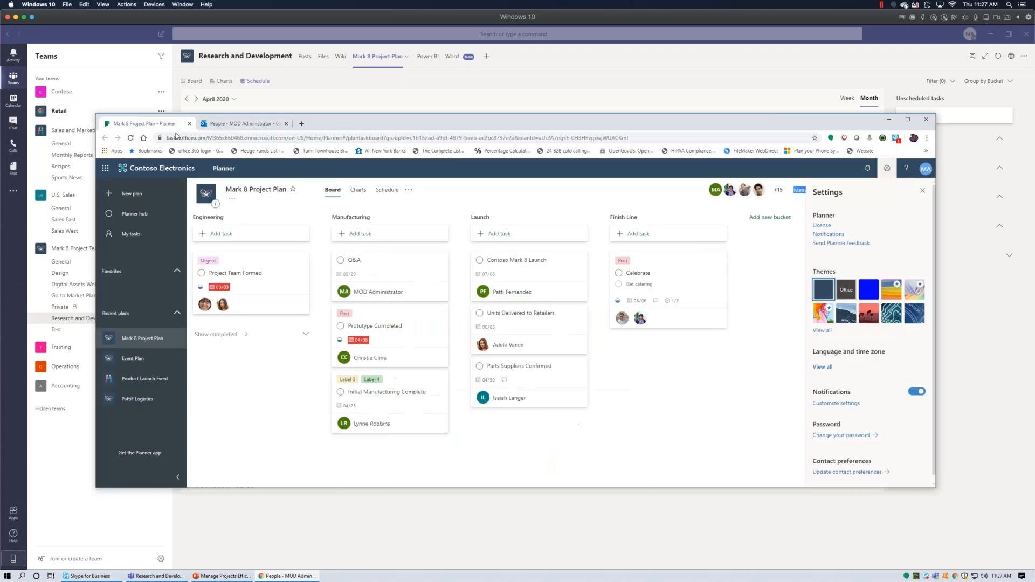
left_click(409, 189)
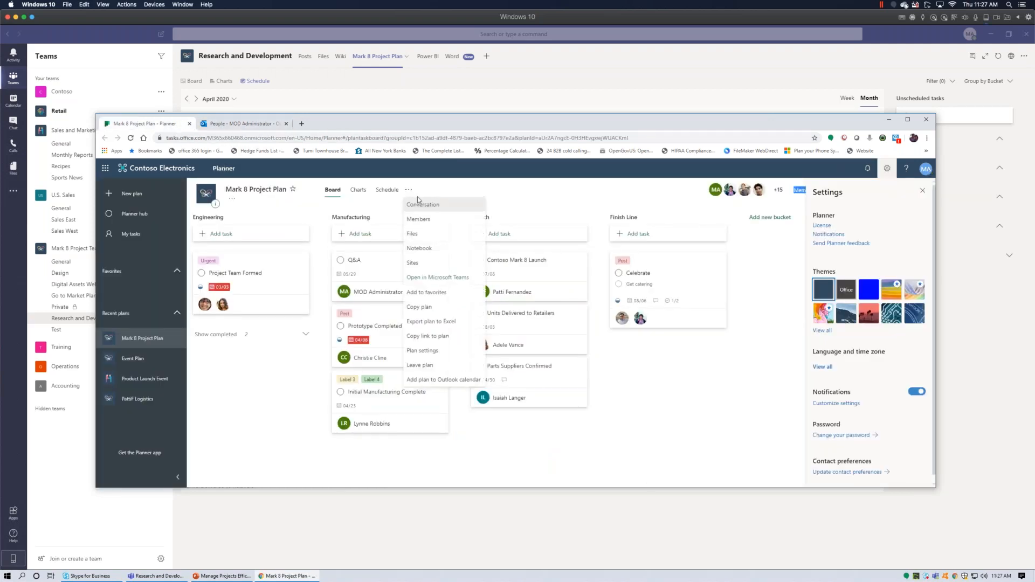
left_click(438, 241)
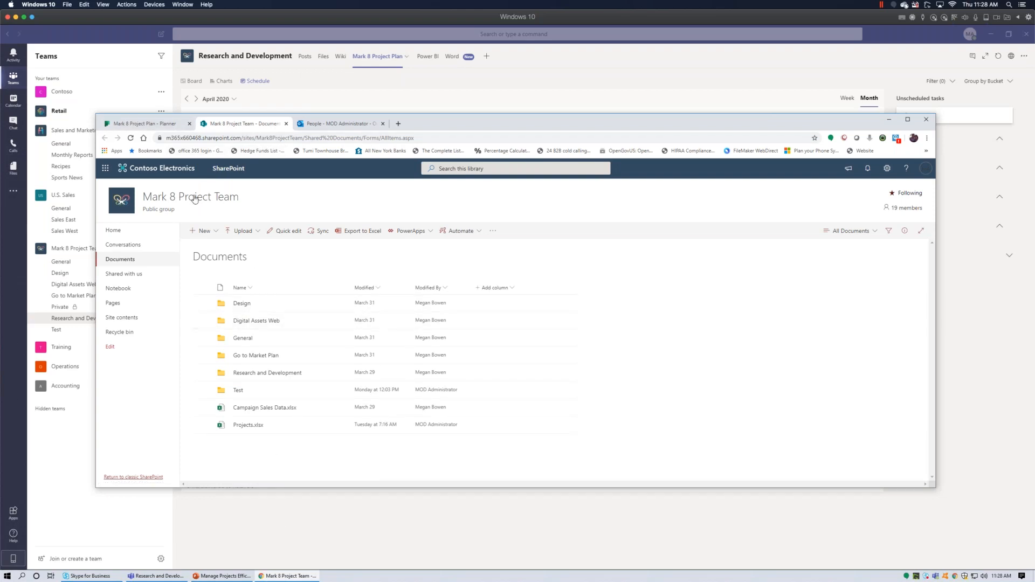
Leave the SharePoint Documents library for the Mark 8 Project Plan Planner tab.
left_click(168, 127)
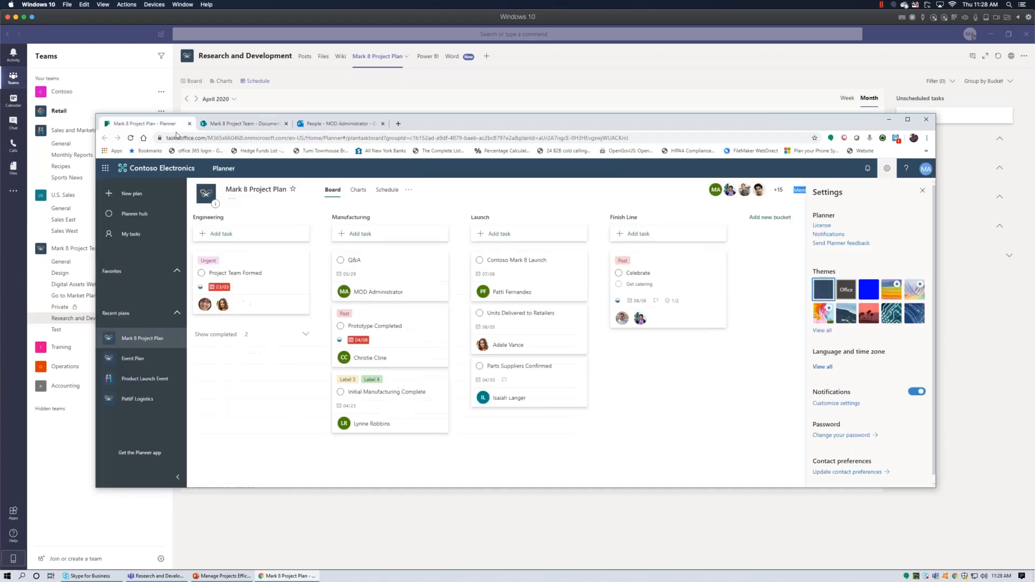
Show the plan's extra options and move the browser window toward the screen centre.
left_click(410, 190)
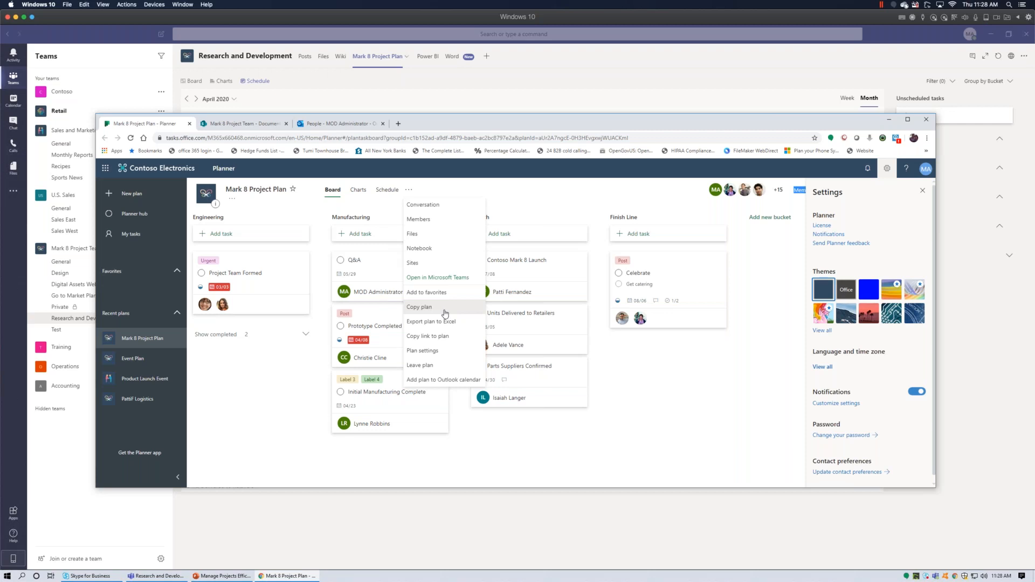
left_click_drag(468, 123, 546, 129)
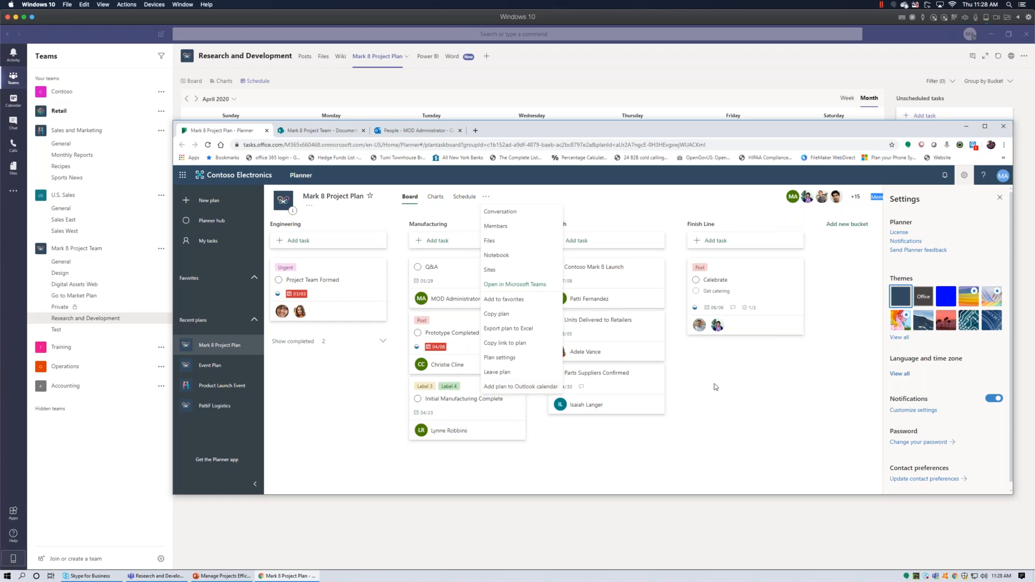
Shift the browser window left and minimize it to reveal the Teams April 2020 schedule.
left_click_drag(801, 128, 771, 129)
left_click(936, 129)
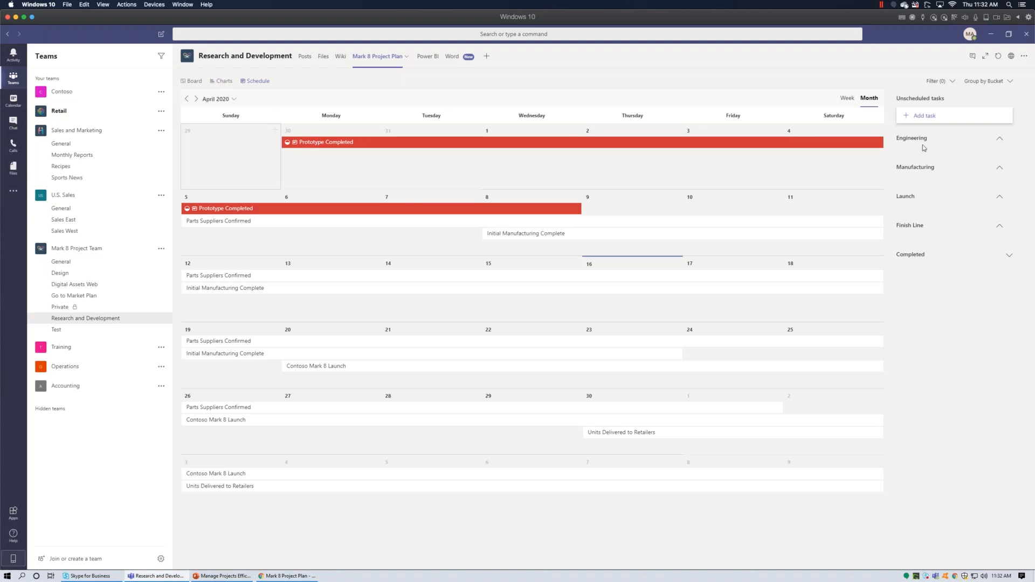
Switch the plan to its Charts view, then minimize Teams to the desktop.
double_click(221, 81)
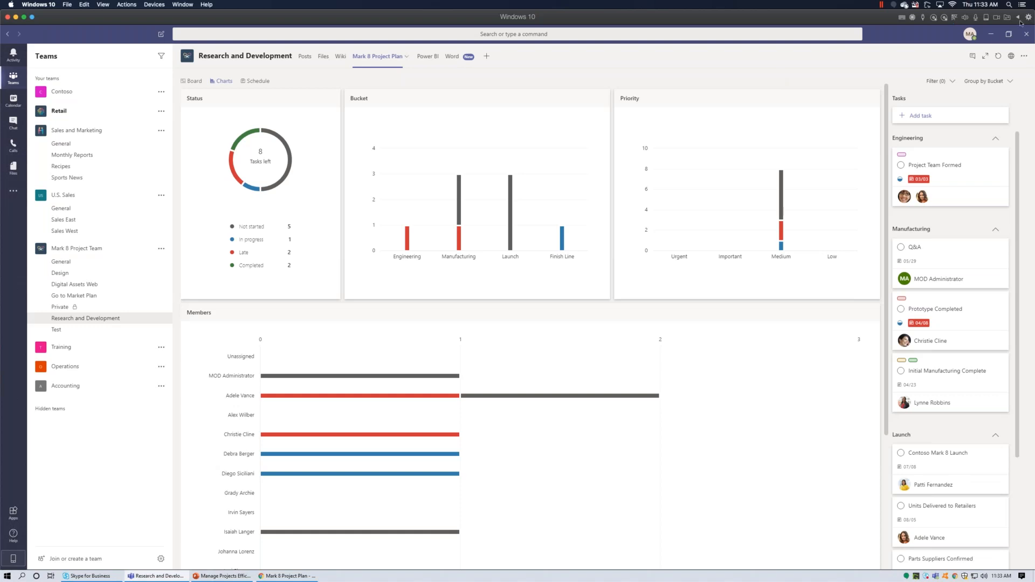
left_click(991, 34)
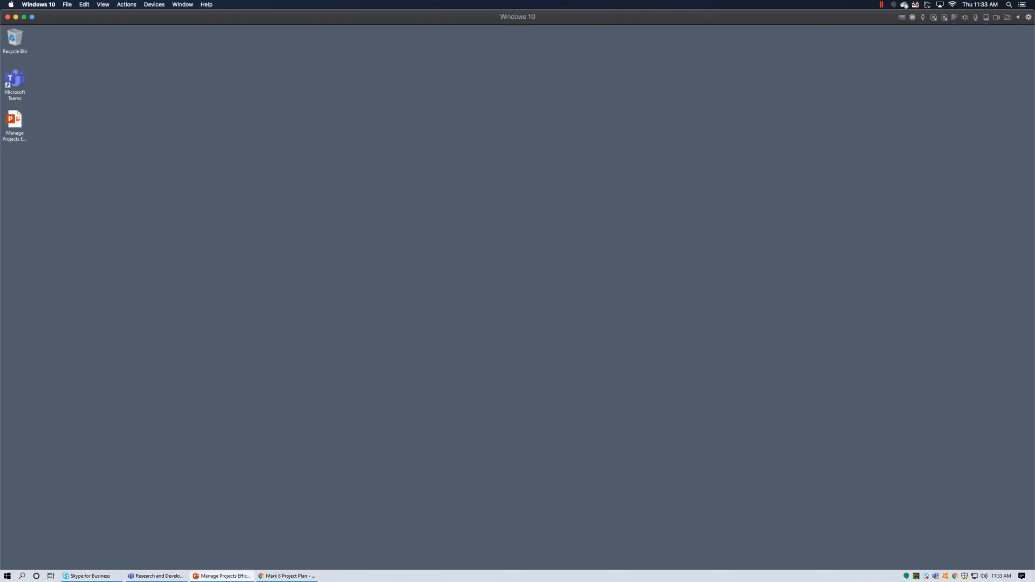
Present the webinar deck full-screen starting from slide 5, the phone task-app screenshots.
left_click(223, 576)
scroll(114, 449, "down", 5)
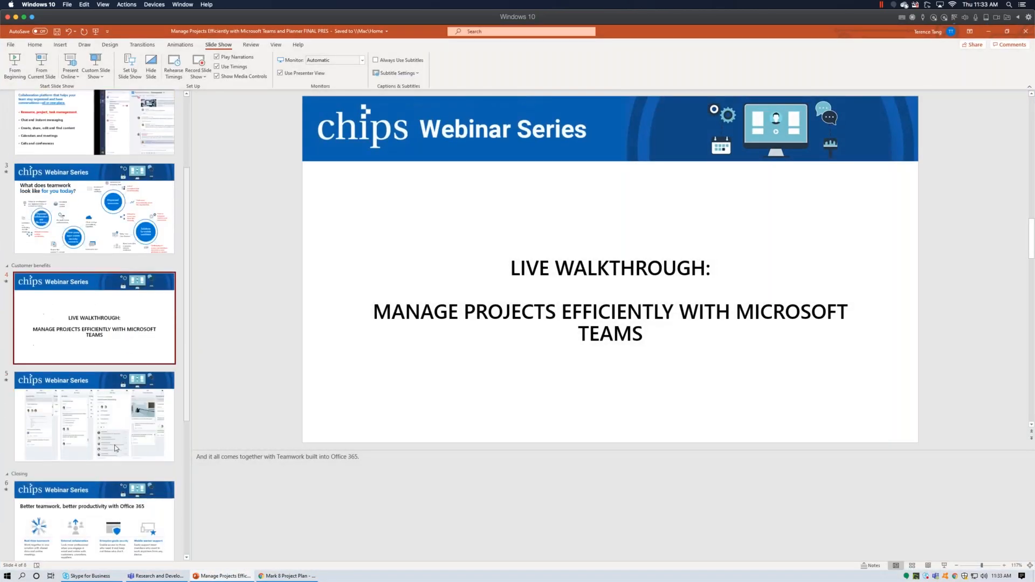
left_click(116, 448)
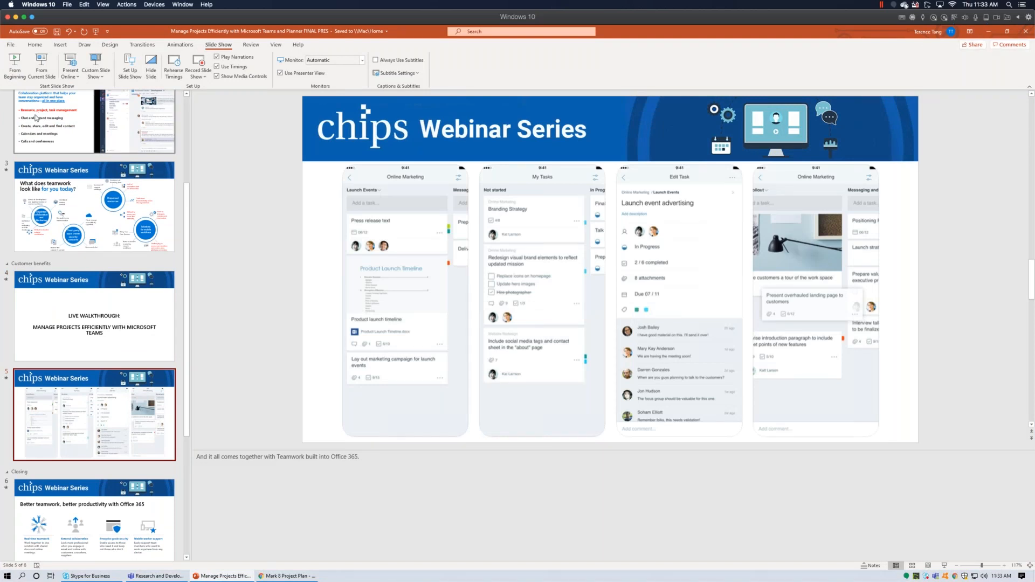
left_click(41, 65)
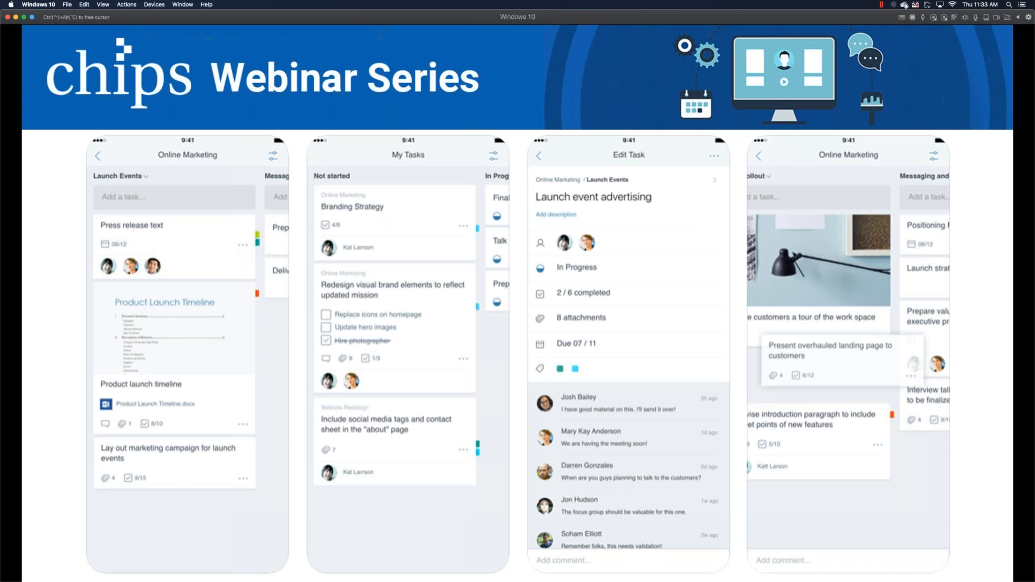
Step through the slides, past LIVE WALKTHROUGH, ending on 'Better teamwork, better productivity with Office 365'.
key("Left")
key("Left")
key("Left")
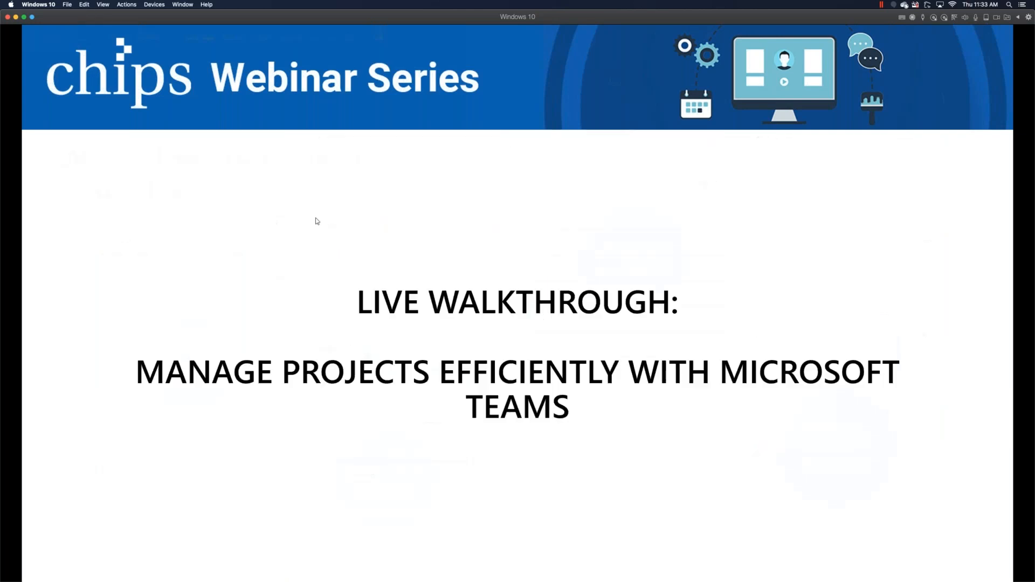
key("Right")
key("Right")
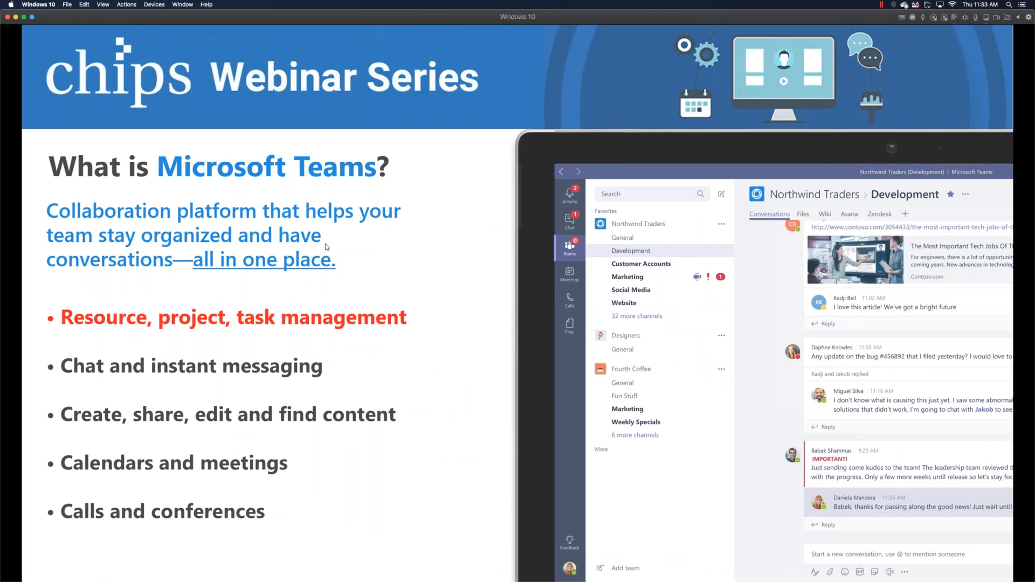
key("Right")
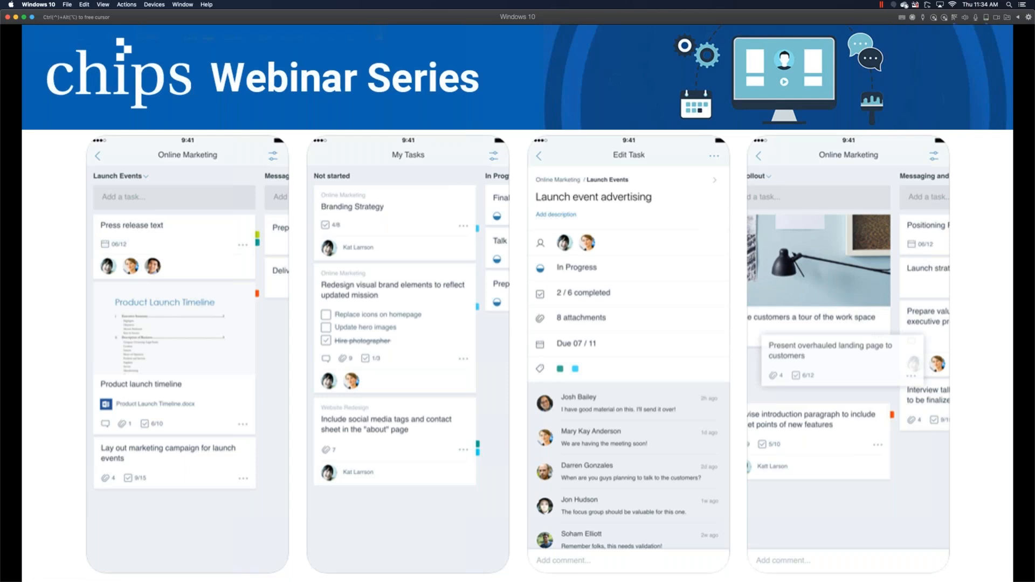
left_click(768, 336)
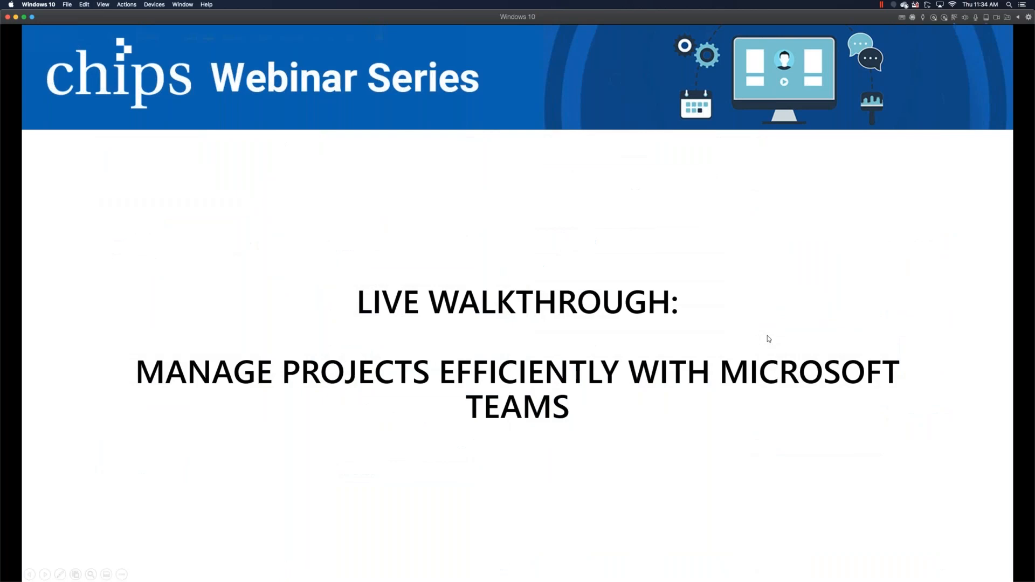
key("Left")
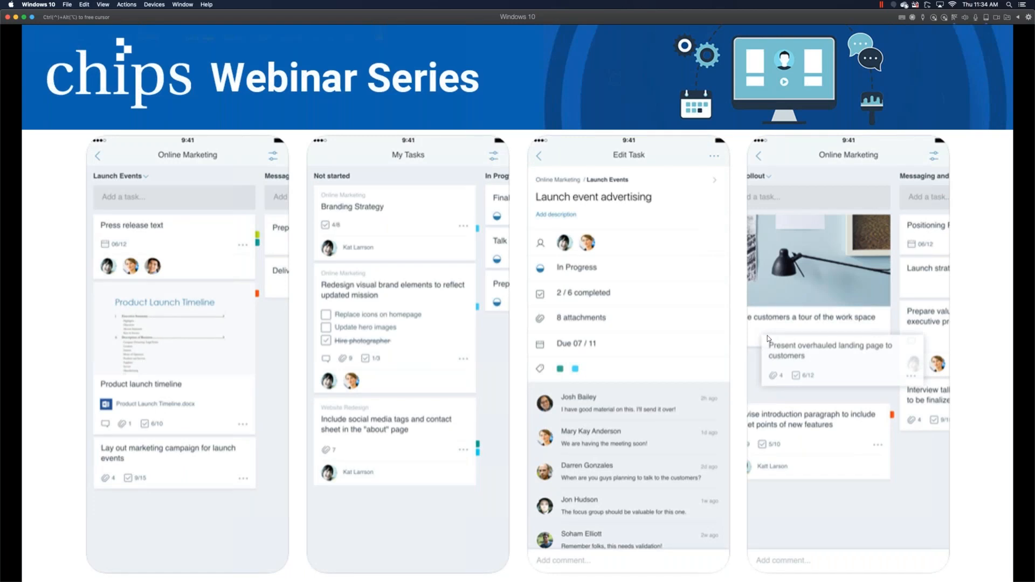
key("Left")
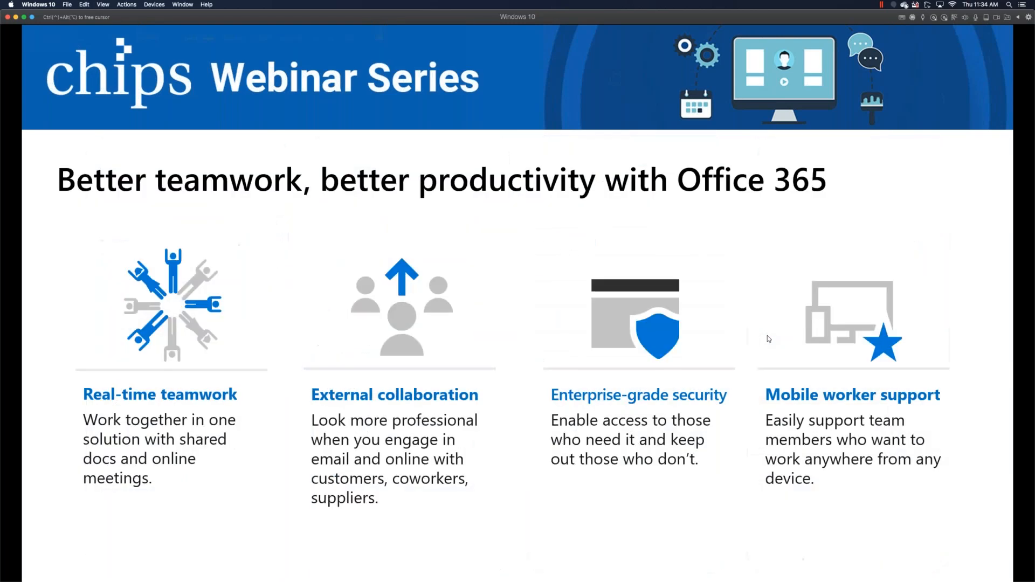